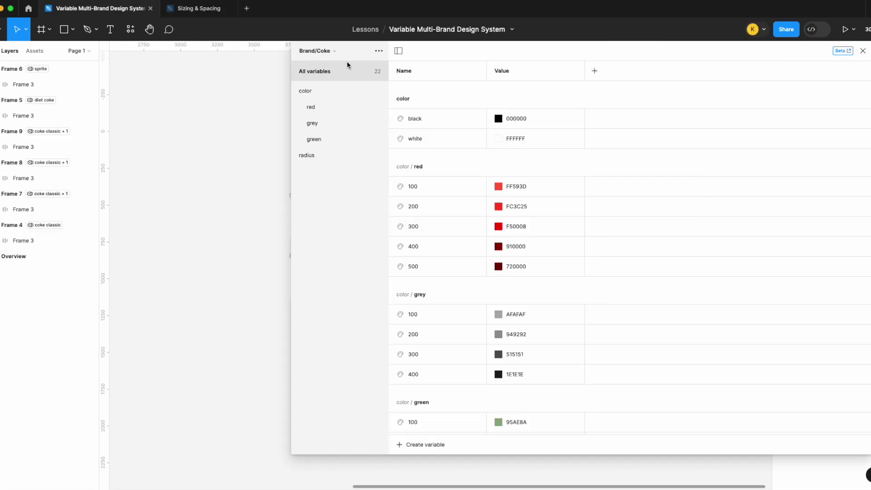
- Review the variable collections, then switch to the Sizing & Spacing file
{"action": "left_click", "coordinate": [334, 51]}
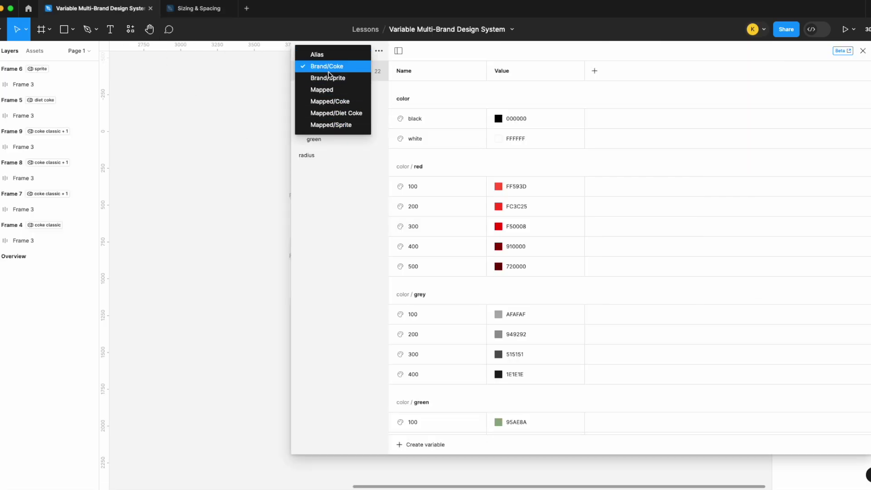
{"action": "left_click", "coordinate": [200, 15]}
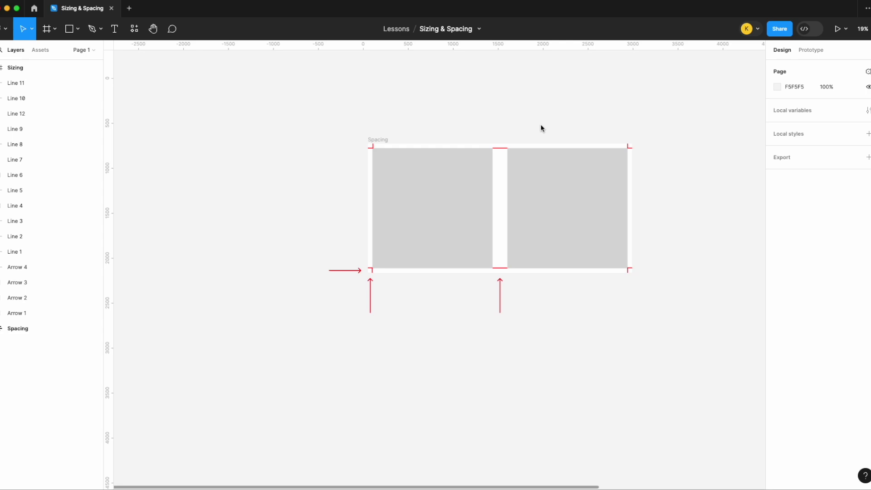
- Inspect the Spacing and Sizing frames on the canvas
{"action": "scroll", "coordinate": [540, 124], "scroll_direction": "up", "scroll_amount": 5}
{"action": "scroll", "coordinate": [540, 123], "scroll_direction": "down", "scroll_amount": 3}
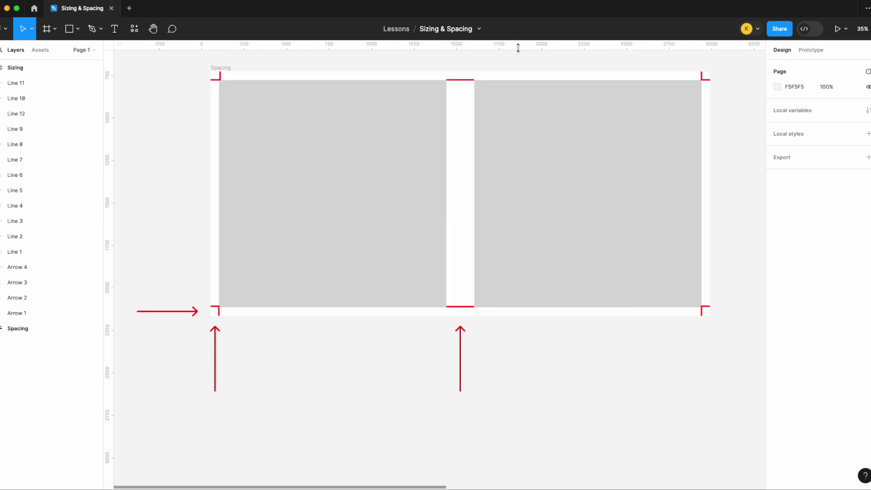
{"action": "left_click", "coordinate": [219, 73]}
{"action": "left_click", "coordinate": [196, 92]}
{"action": "scroll", "coordinate": [179, 117], "scroll_direction": "down", "scroll_amount": 5}
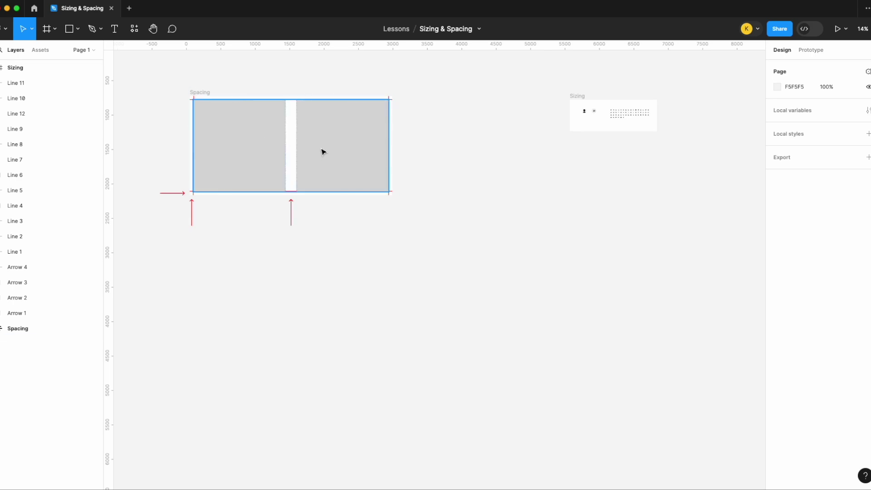
{"action": "scroll", "coordinate": [323, 152], "scroll_direction": "right", "scroll_amount": 3}
{"action": "scroll", "coordinate": [565, 143], "scroll_direction": "up", "scroll_amount": 5}
{"action": "scroll", "coordinate": [565, 142], "scroll_direction": "up", "scroll_amount": 5}
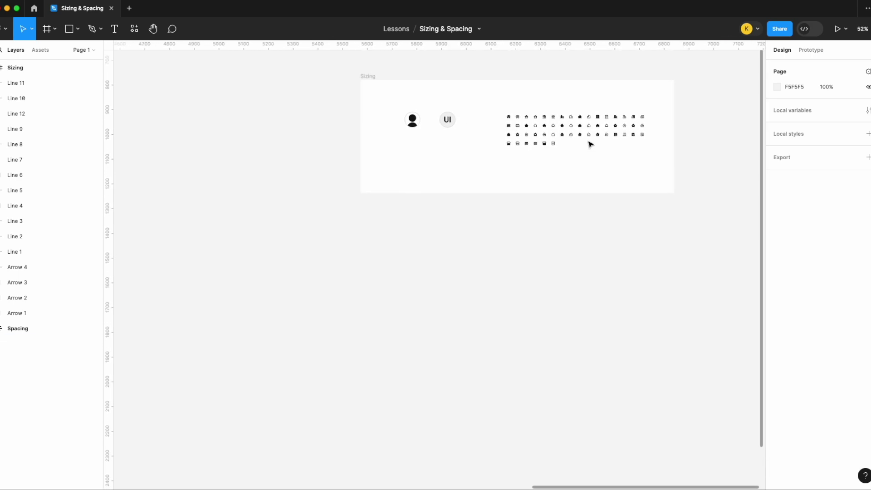
{"action": "scroll", "coordinate": [680, 83], "scroll_direction": "up", "scroll_amount": 3}
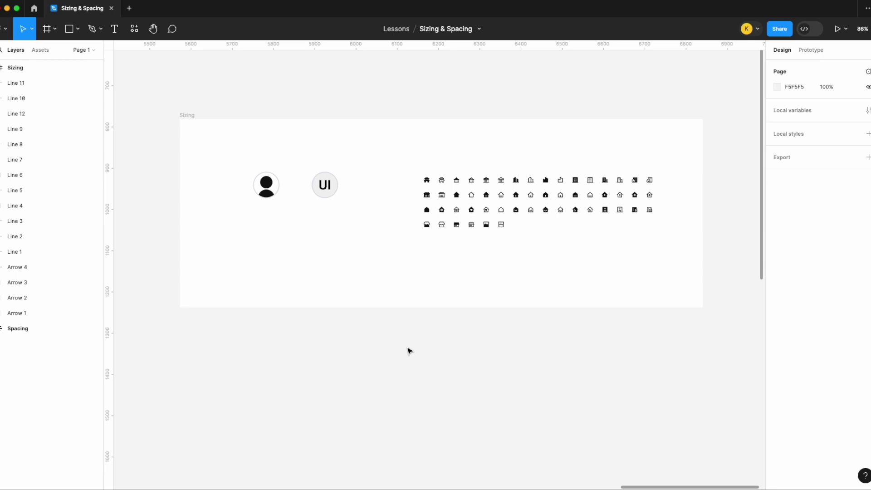
{"action": "scroll", "coordinate": [409, 351], "scroll_direction": "down", "scroll_amount": 10}
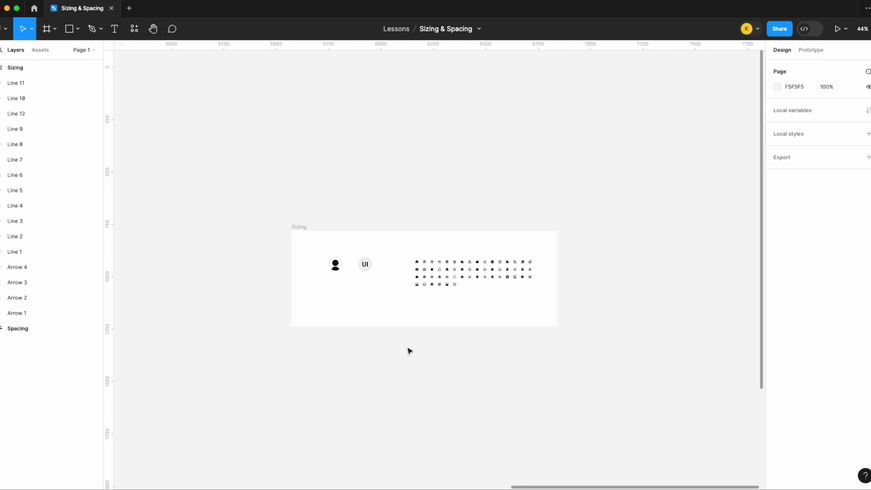
{"action": "scroll", "coordinate": [410, 351], "scroll_direction": "left", "scroll_amount": 5}
- Move the Sizing frame right beside the Spacing frame and deselect it
{"action": "left_click_drag", "start_coordinate": [571, 276], "coordinate": [413, 272]}
{"action": "scroll", "coordinate": [414, 272], "scroll_direction": "left", "scroll_amount": 3}
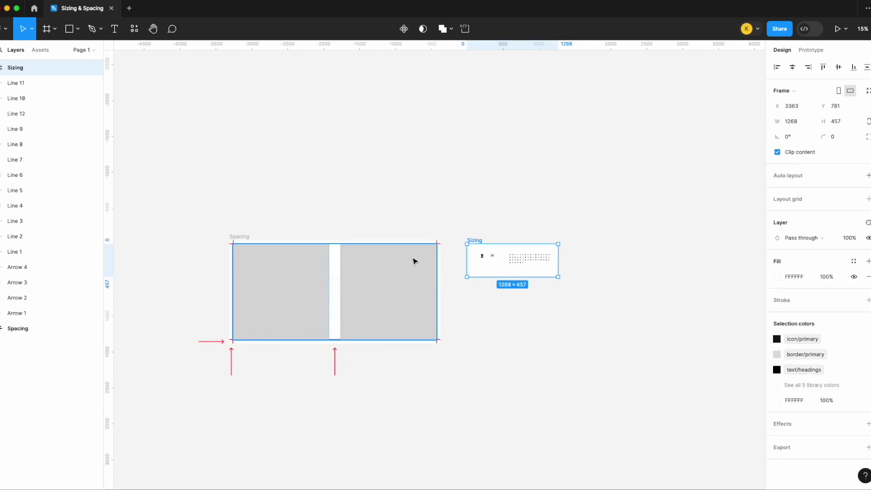
{"action": "scroll", "coordinate": [457, 171], "scroll_direction": "down", "scroll_amount": 3}
{"action": "left_click", "coordinate": [456, 171]}
{"action": "scroll", "coordinate": [457, 171], "scroll_direction": "up", "scroll_amount": 2}
{"action": "scroll", "coordinate": [482, 109], "scroll_direction": "down", "scroll_amount": 2}
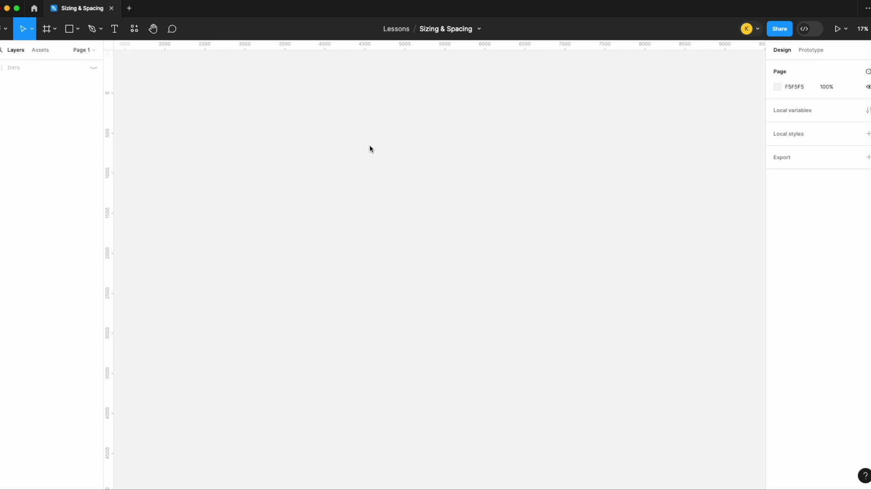
- In Local variables, rename Collection 1 to 'Brand'
{"action": "left_click", "coordinate": [866, 111]}
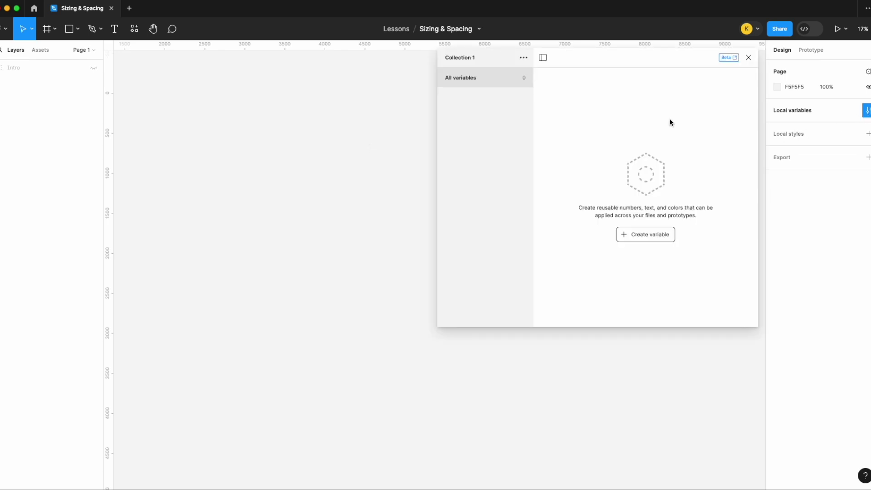
{"action": "left_click", "coordinate": [523, 58]}
{"action": "left_click", "coordinate": [480, 77]}
{"action": "type", "text": "Brand"}
{"action": "key", "text": "Return"}
- Add new collections named 'Alias' and 'Mapped', then return to the Brand collection
{"action": "left_click", "coordinate": [524, 58]}
{"action": "left_click", "coordinate": [521, 103]}
{"action": "type", "text": "Alias"}
{"action": "key", "text": "Return"}
{"action": "left_click", "coordinate": [523, 58]}
{"action": "left_click", "coordinate": [520, 108]}
{"action": "type", "text": "Mapped"}
{"action": "key", "text": "Return"}
{"action": "left_click", "coordinate": [474, 60]}
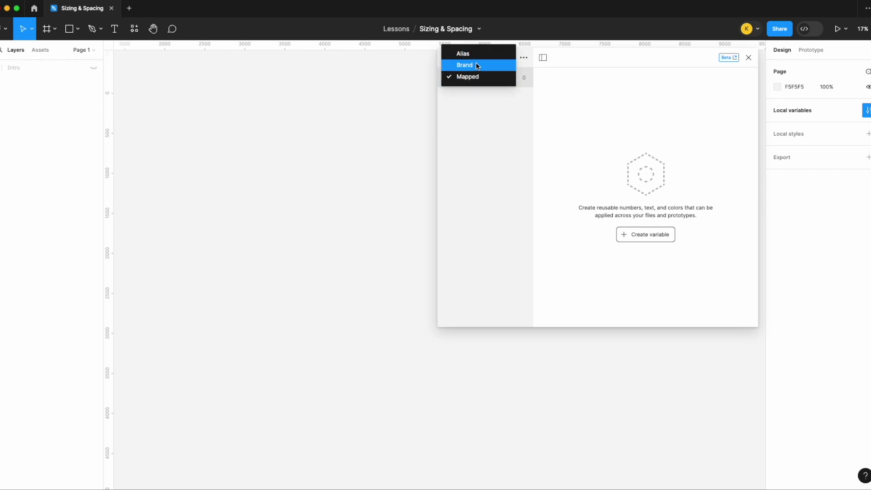
{"action": "left_click", "coordinate": [477, 66]}
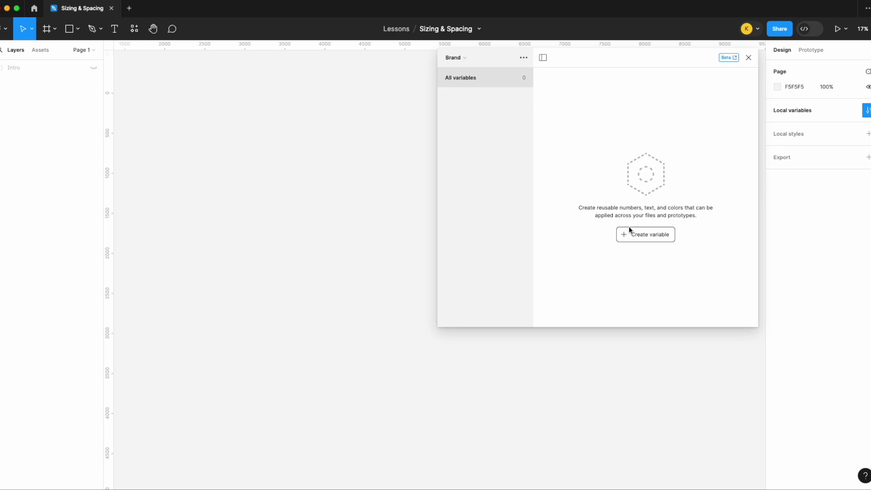
- Create number variable spacing/100 with value 2
{"action": "left_click", "coordinate": [649, 236]}
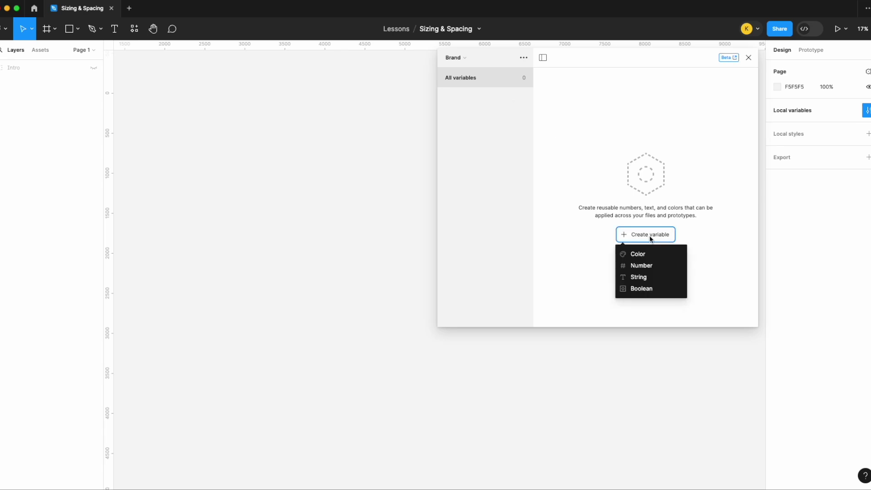
{"action": "left_click", "coordinate": [647, 266]}
{"action": "type", "text": "spac"}
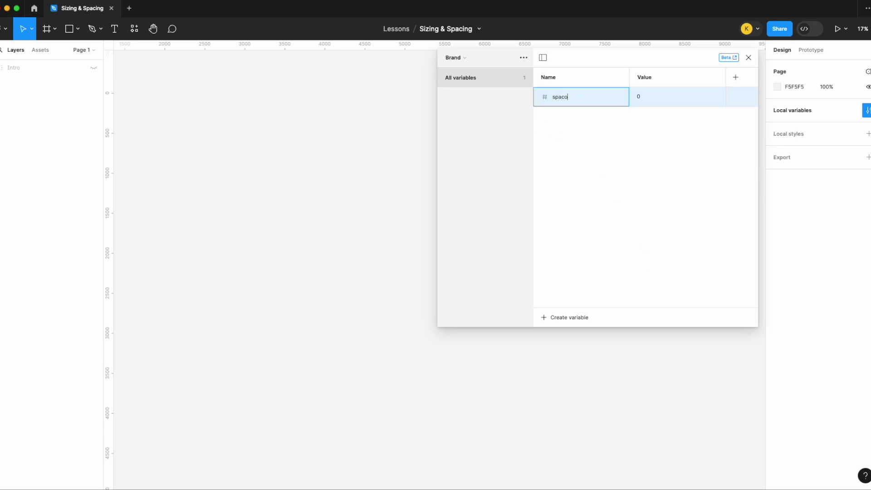
{"action": "type", "text": "ing/100"}
{"action": "key", "text": "Return"}
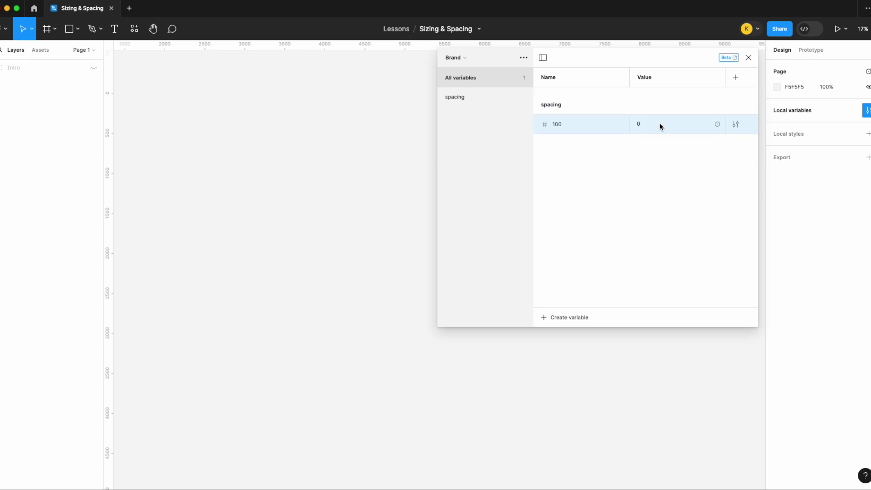
{"action": "left_click", "coordinate": [658, 125]}
{"action": "type", "text": "2"}
{"action": "key", "text": "Return"}
- Delete the stray Number variable and filter to the spacing group
{"action": "left_click", "coordinate": [561, 317]}
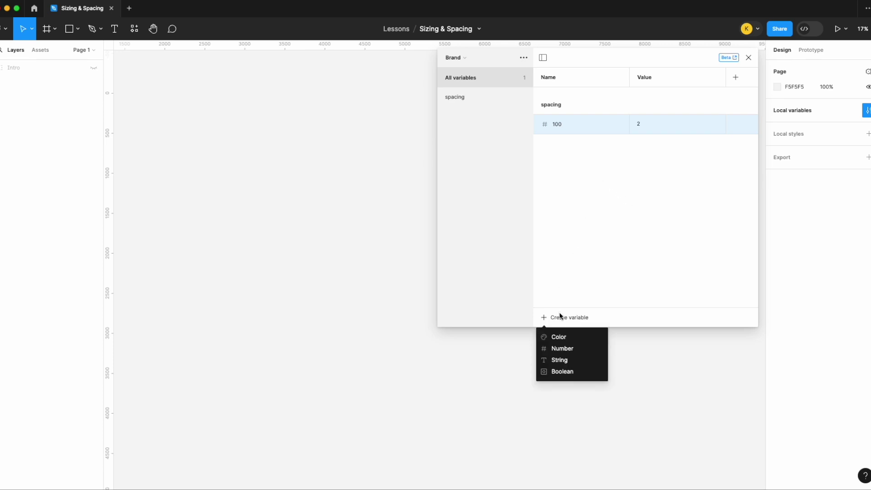
{"action": "left_click", "coordinate": [564, 347]}
{"action": "key", "text": "Return"}
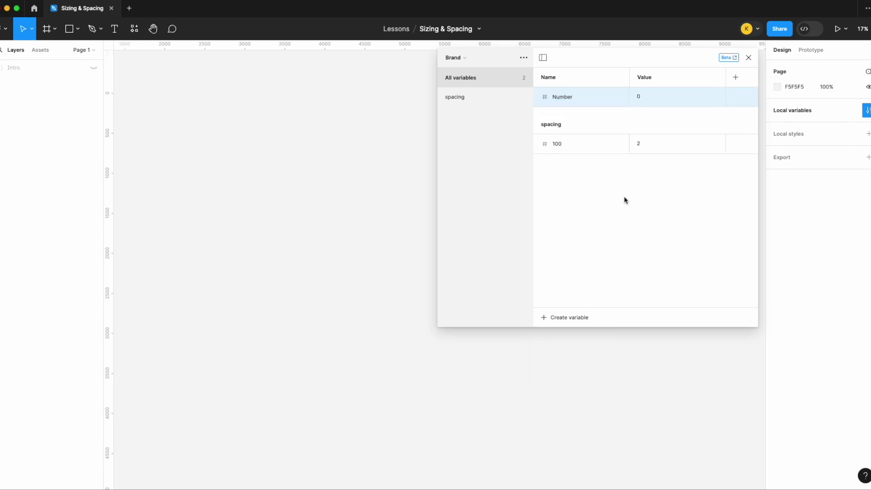
{"action": "right_click", "coordinate": [603, 101]}
{"action": "left_click", "coordinate": [615, 144]}
{"action": "left_click", "coordinate": [458, 96]}
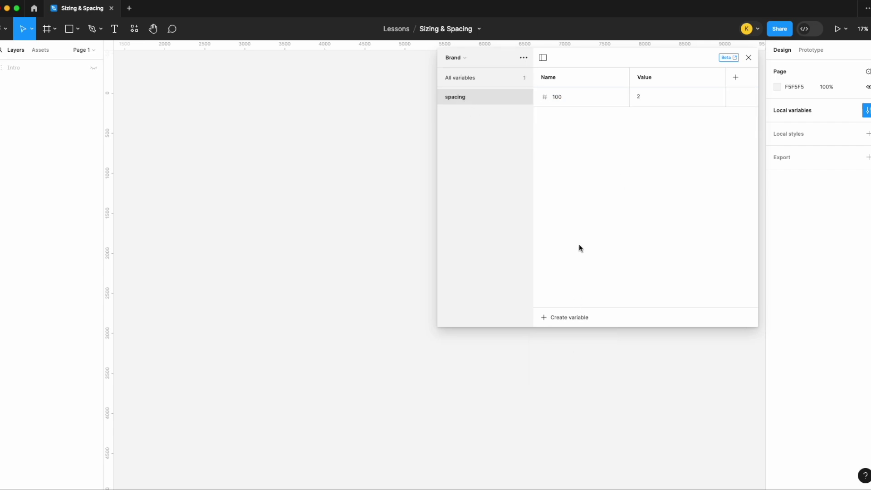
- Add number variable 200 to the spacing group with value 4
{"action": "left_click", "coordinate": [576, 317]}
{"action": "left_click", "coordinate": [574, 347]}
{"action": "type", "text": "200"}
{"action": "left_click", "coordinate": [663, 117]}
{"action": "type", "text": "4"}
{"action": "key", "text": "Return"}
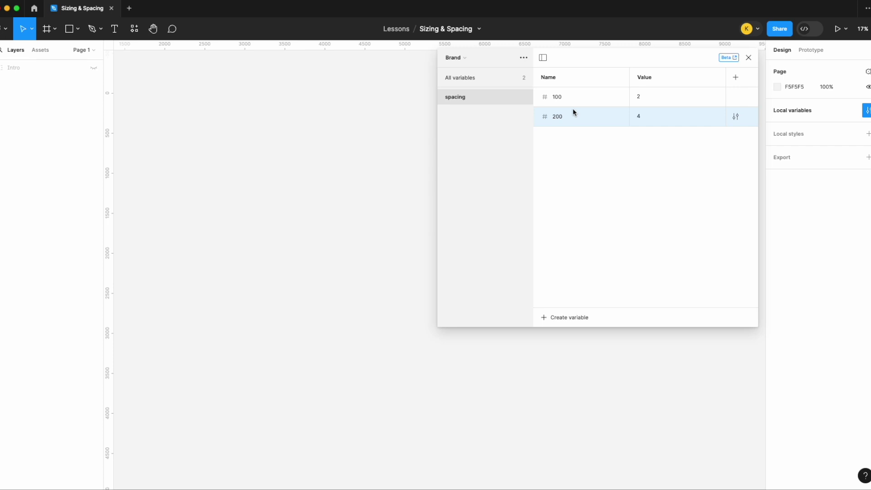
- Add spacing number variables 300, 400 and 500 with values 8, 16 and 24
{"action": "left_click", "coordinate": [564, 317]}
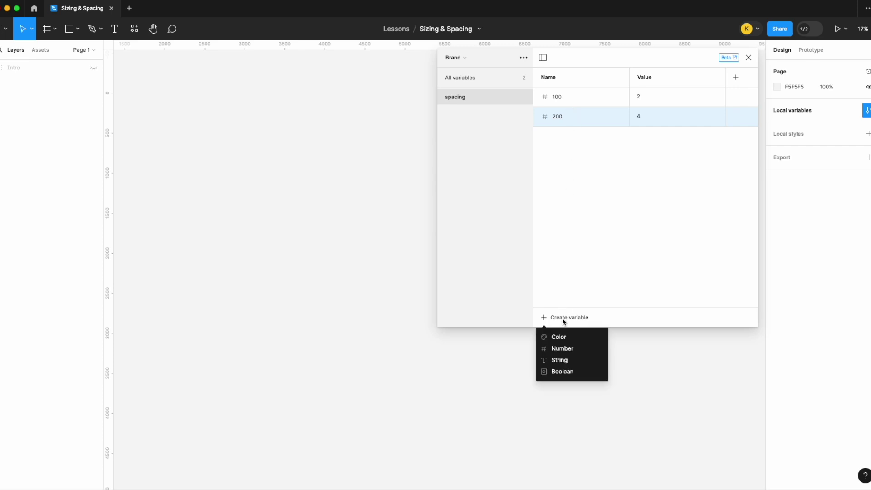
{"action": "left_click", "coordinate": [567, 348]}
{"action": "type", "text": "300"}
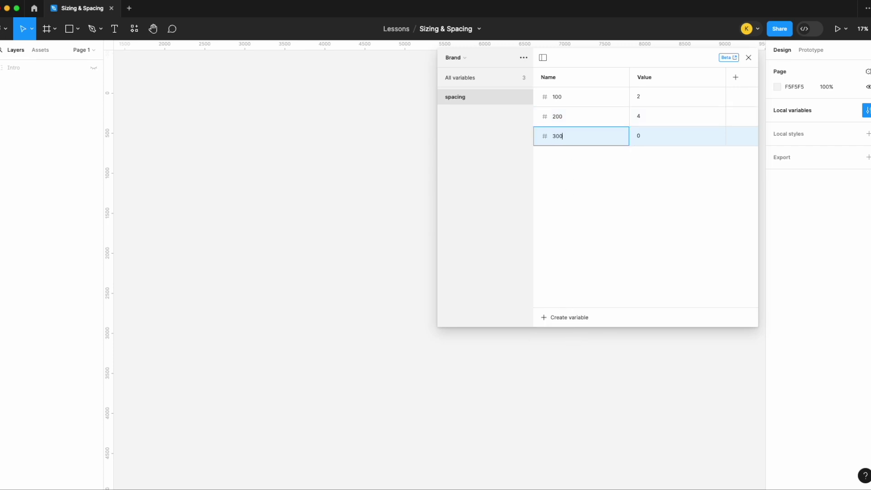
{"action": "left_click", "coordinate": [655, 137]}
{"action": "type", "text": "8"}
{"action": "key", "text": "Return"}
{"action": "left_click", "coordinate": [566, 318]}
{"action": "left_click", "coordinate": [567, 348]}
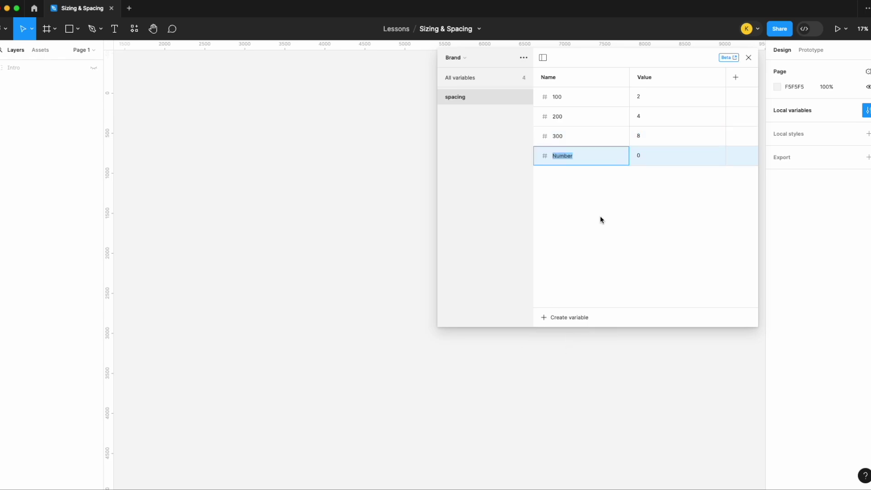
{"action": "type", "text": "400"}
{"action": "left_click", "coordinate": [651, 156]}
{"action": "type", "text": "16"}
{"action": "key", "text": "Return"}
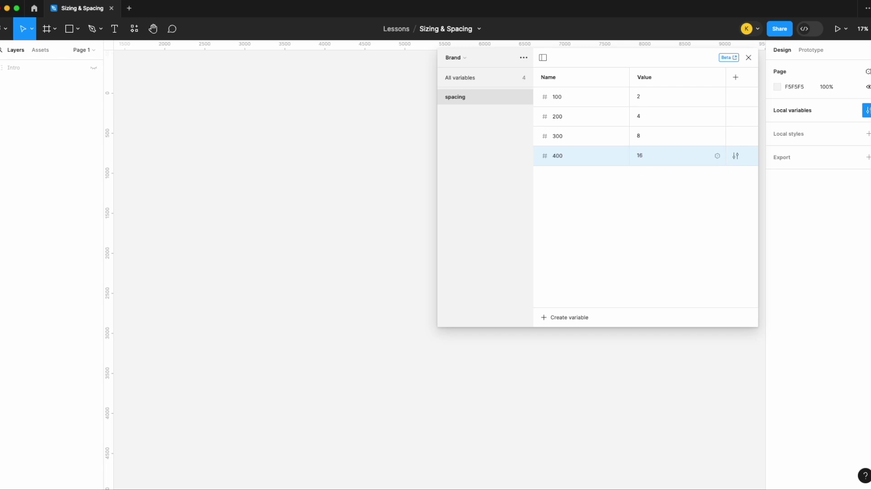
{"action": "left_click", "coordinate": [561, 314]}
{"action": "left_click", "coordinate": [563, 348]}
{"action": "type", "text": "500"}
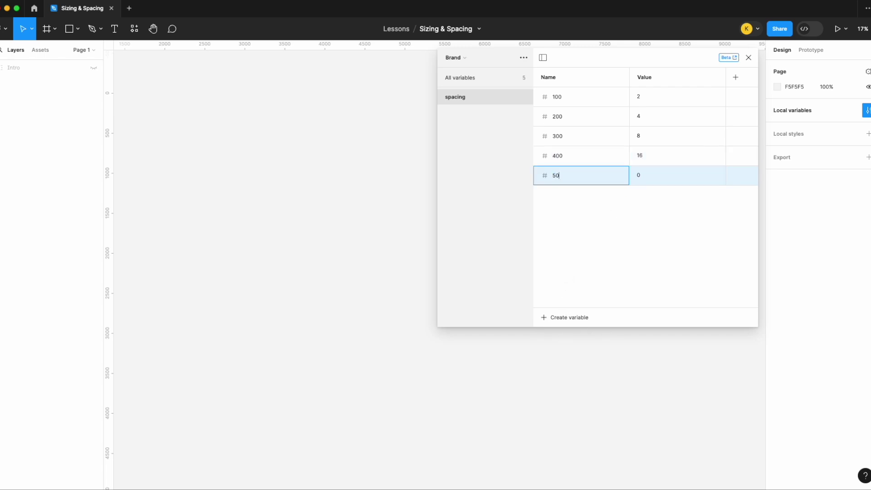
{"action": "left_click", "coordinate": [652, 176]}
{"action": "type", "text": "24"}
{"action": "key", "text": "Return"}
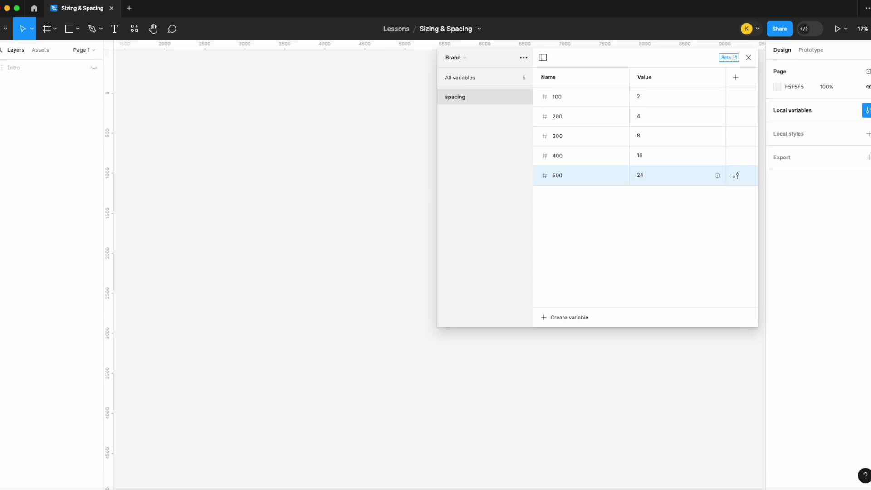
- Add spacing variables 600, 700 and 800 with values 32, 48 and 64, then show all variables
{"action": "left_click", "coordinate": [575, 319]}
{"action": "left_click", "coordinate": [571, 349]}
{"action": "type", "text": "600"}
{"action": "left_click", "coordinate": [644, 195]}
{"action": "type", "text": "32"}
{"action": "key", "text": "Return"}
{"action": "left_click", "coordinate": [571, 319]}
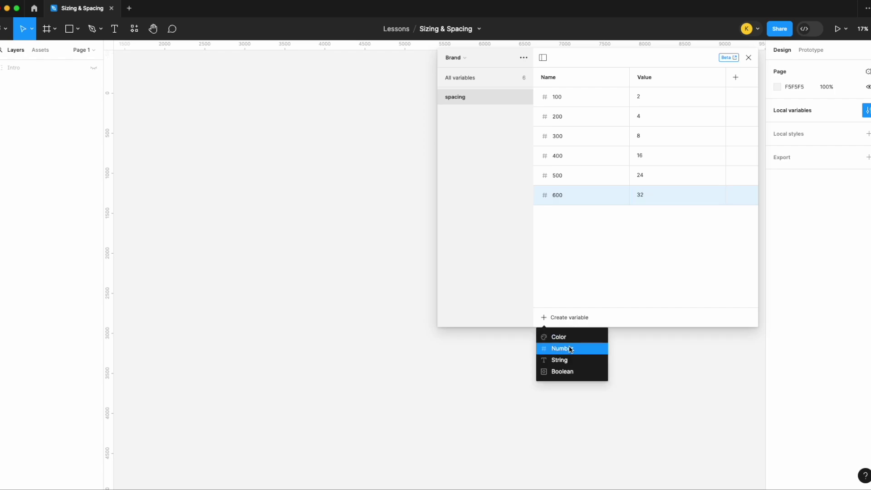
{"action": "left_click", "coordinate": [570, 349]}
{"action": "type", "text": "700"}
{"action": "left_click", "coordinate": [654, 213]}
{"action": "type", "text": "48"}
{"action": "key", "text": "Return"}
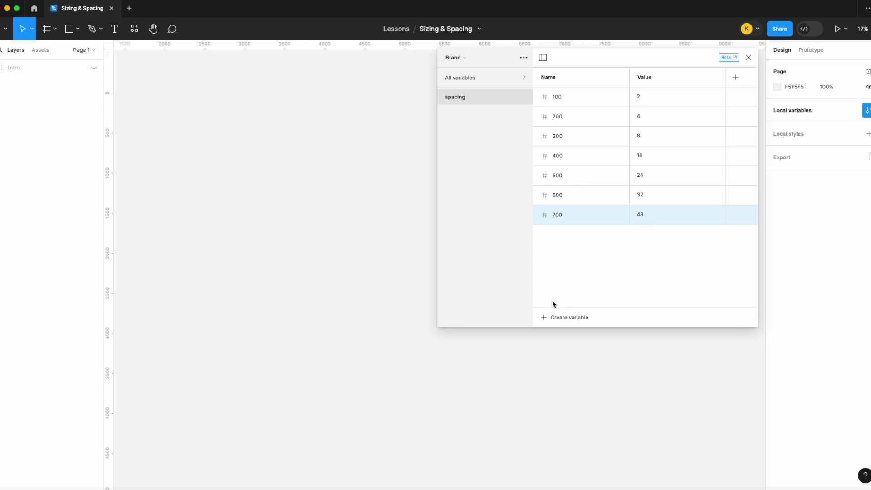
{"action": "left_click", "coordinate": [555, 316]}
{"action": "left_click", "coordinate": [563, 349]}
{"action": "type", "text": "800"}
{"action": "left_click", "coordinate": [649, 235]}
{"action": "type", "text": "64"}
{"action": "key", "text": "Return"}
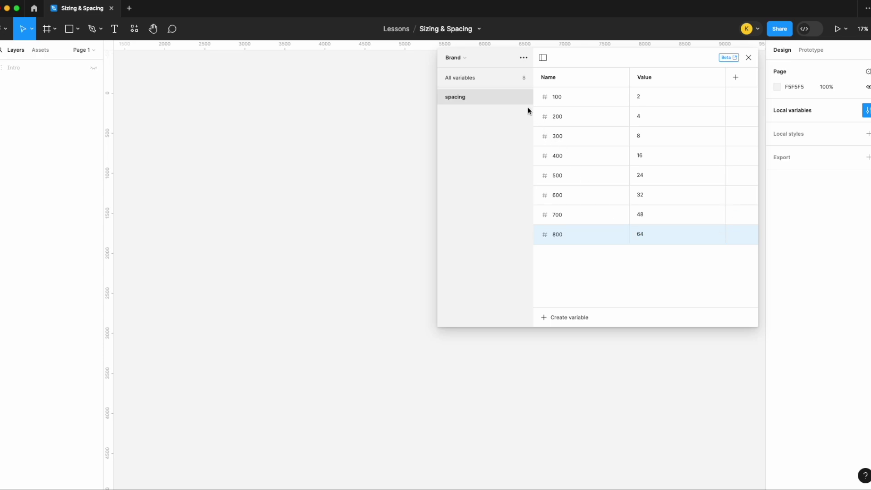
{"action": "left_click", "coordinate": [488, 77]}
{"action": "left_click", "coordinate": [567, 317]}
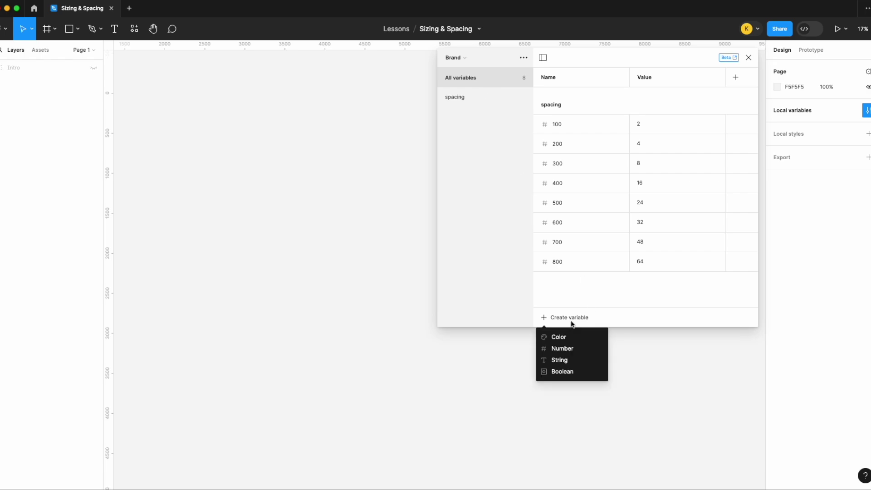
- Create the number variable sizing/100 with value 8 and filter to the sizing group
{"action": "left_click", "coordinate": [566, 349]}
{"action": "type", "text": "sizing/100"}
{"action": "key", "text": "Return"}
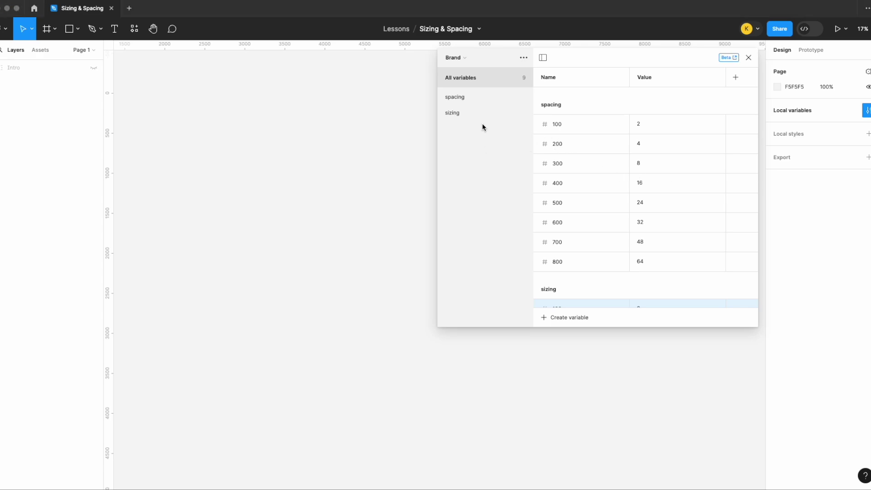
{"action": "left_click", "coordinate": [463, 114]}
{"action": "left_click", "coordinate": [663, 96]}
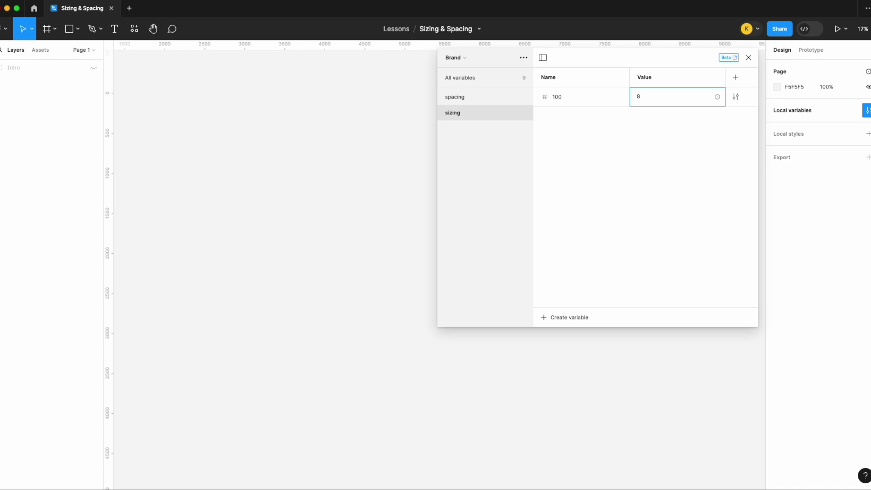
{"action": "type", "text": "8"}
{"action": "key", "text": "Return"}
{"action": "left_click", "coordinate": [482, 99]}
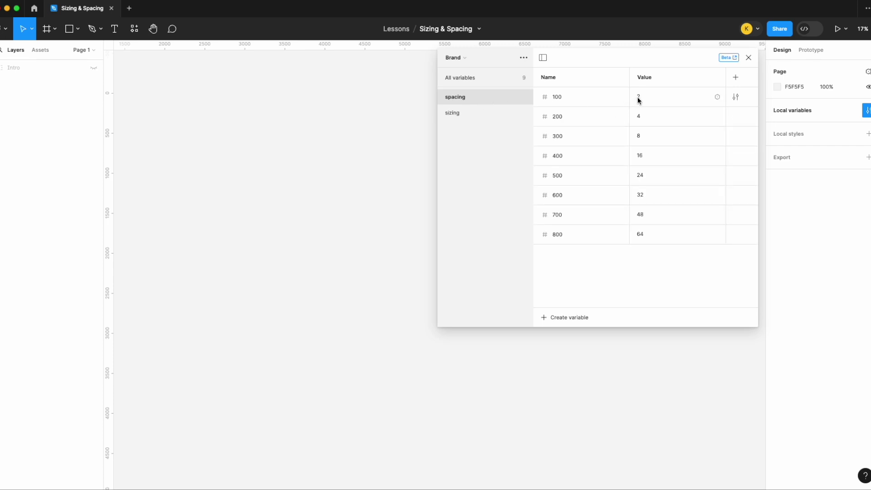
{"action": "left_click", "coordinate": [469, 114]}
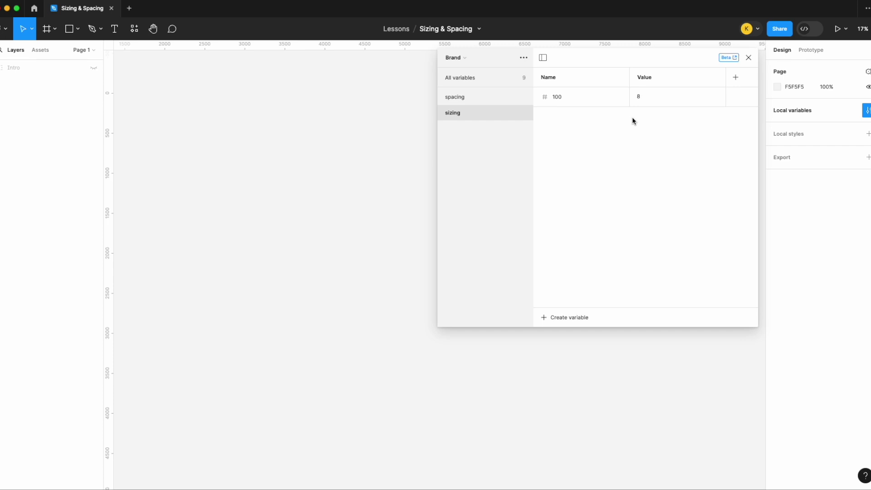
- Add sizing number variables 200 = 16 and 300 = 24
{"action": "left_click", "coordinate": [575, 321]}
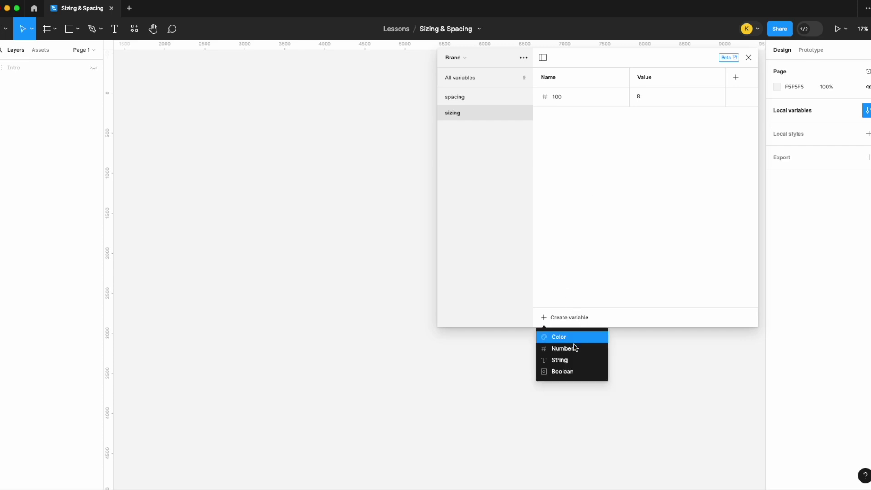
{"action": "left_click", "coordinate": [571, 347]}
{"action": "type", "text": "200"}
{"action": "left_click", "coordinate": [667, 115]}
{"action": "type", "text": "16"}
{"action": "key", "text": "Return"}
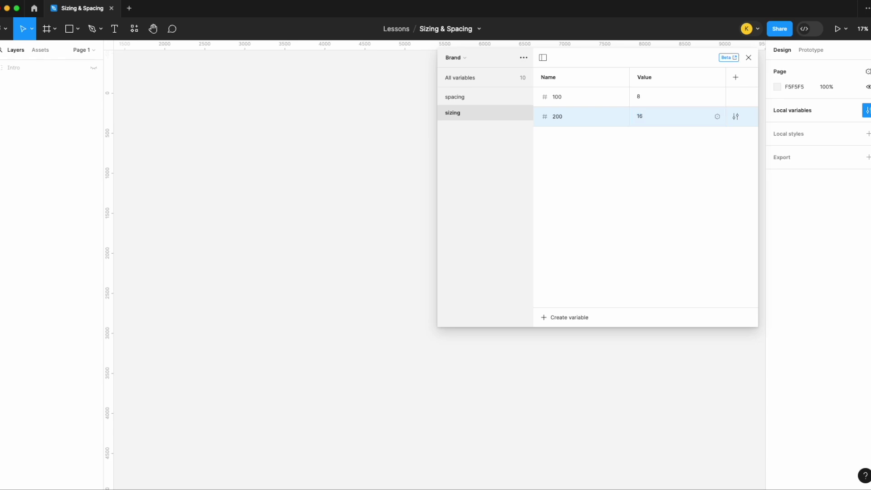
{"action": "left_click", "coordinate": [564, 317]}
{"action": "left_click", "coordinate": [562, 347]}
{"action": "type", "text": "300"}
{"action": "left_click", "coordinate": [660, 135]}
{"action": "type", "text": "24"}
{"action": "key", "text": "Return"}
- Add sizing number variables 400 = 32 and 500 = 54
{"action": "left_click", "coordinate": [565, 317]}
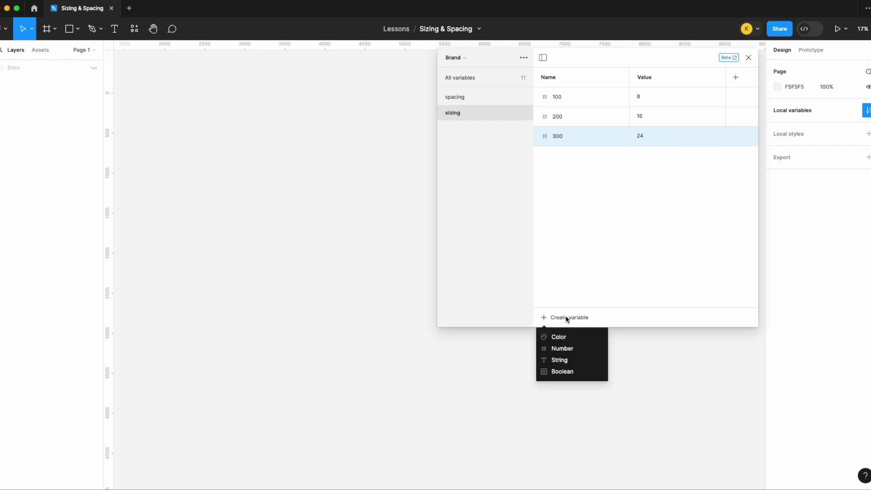
{"action": "left_click", "coordinate": [572, 348]}
{"action": "type", "text": "400"}
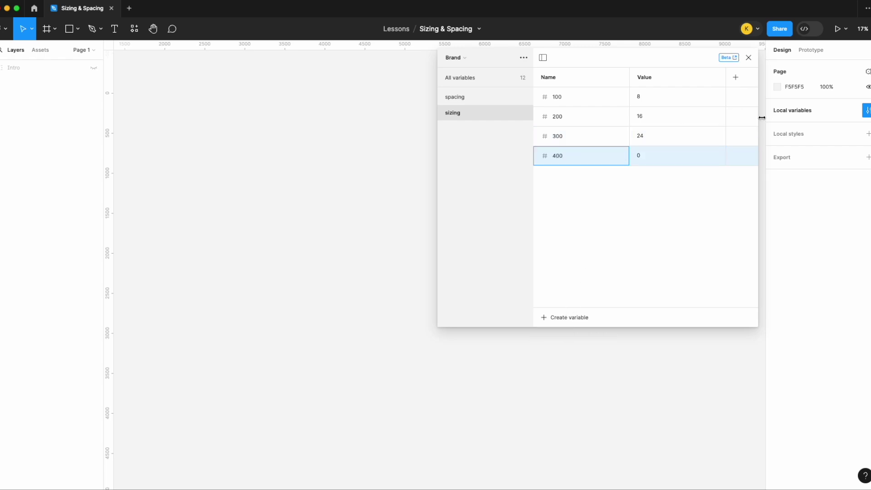
{"action": "left_click", "coordinate": [654, 155]}
{"action": "type", "text": "32"}
{"action": "key", "text": "Return"}
{"action": "left_click", "coordinate": [571, 317]}
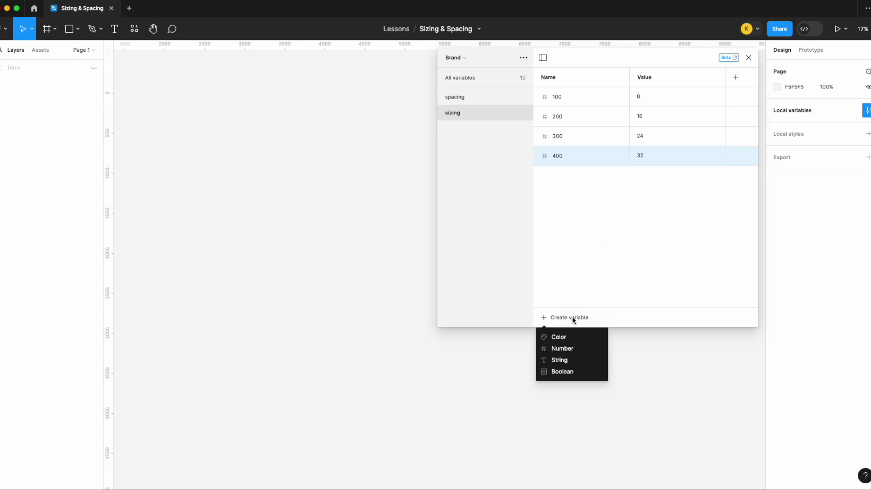
{"action": "left_click", "coordinate": [569, 349]}
{"action": "type", "text": "500"}
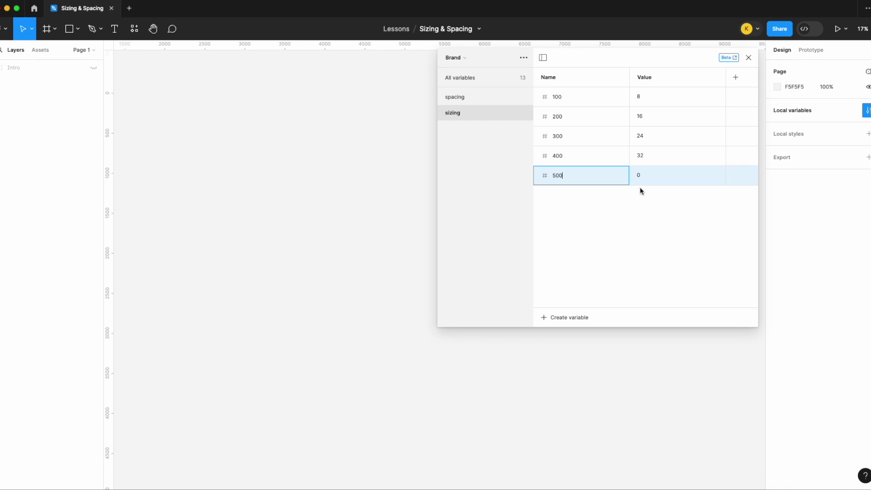
{"action": "left_click", "coordinate": [648, 179]}
{"action": "type", "text": "54"}
{"action": "key", "text": "Return"}
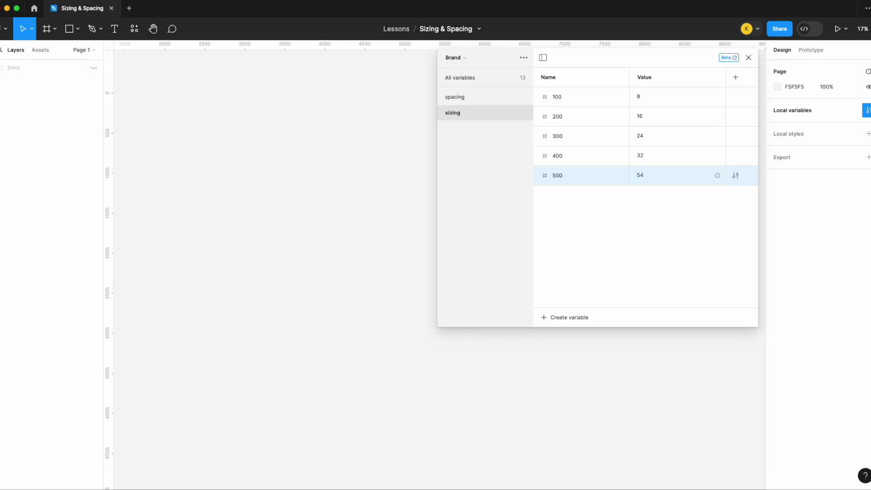
- Add sizing number variables 600 = 128, 700 = 256 and 800 = 512
{"action": "left_click", "coordinate": [569, 317]}
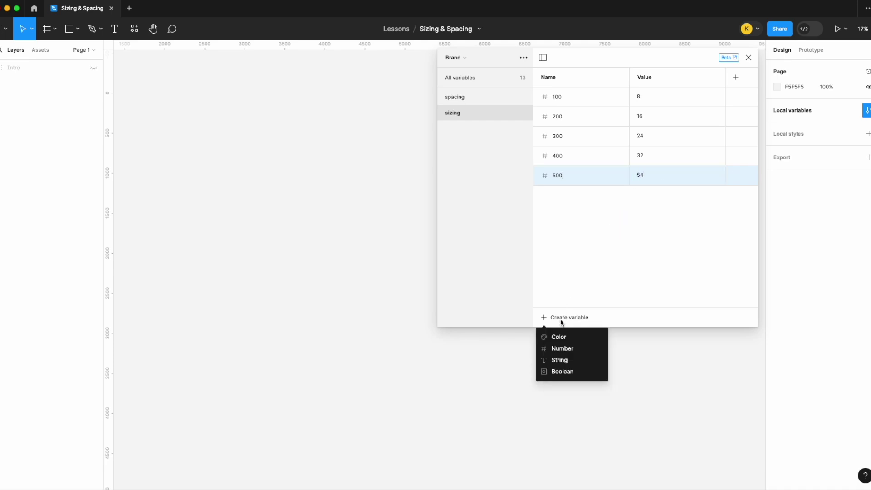
{"action": "left_click", "coordinate": [562, 349]}
{"action": "type", "text": "600"}
{"action": "left_click", "coordinate": [644, 192]}
{"action": "type", "text": "128"}
{"action": "key", "text": "Return"}
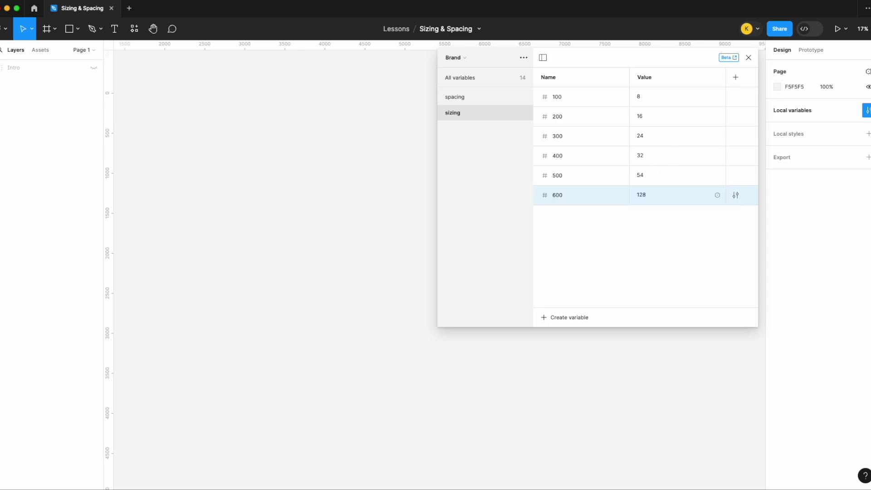
{"action": "left_click", "coordinate": [574, 318]}
{"action": "left_click", "coordinate": [563, 348]}
{"action": "type", "text": "700"}
{"action": "left_click", "coordinate": [659, 215]}
{"action": "type", "text": "256"}
{"action": "key", "text": "Return"}
{"action": "left_click", "coordinate": [569, 319]}
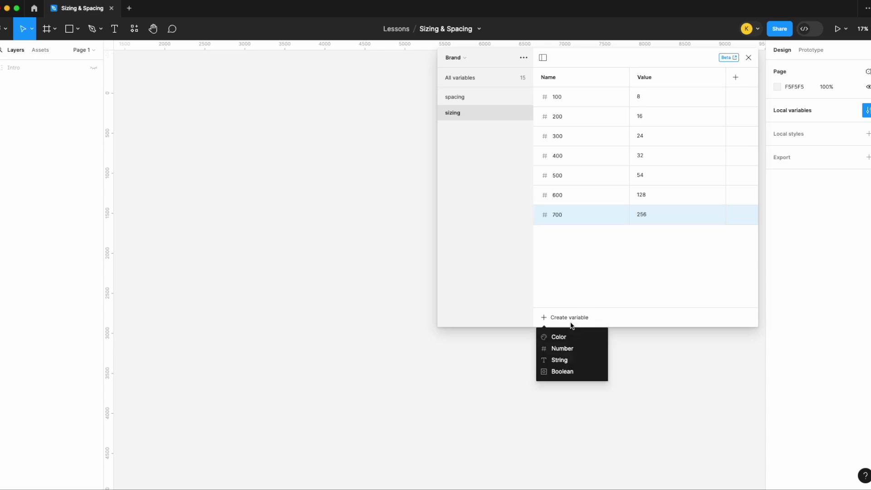
{"action": "left_click", "coordinate": [563, 349]}
{"action": "type", "text": "800"}
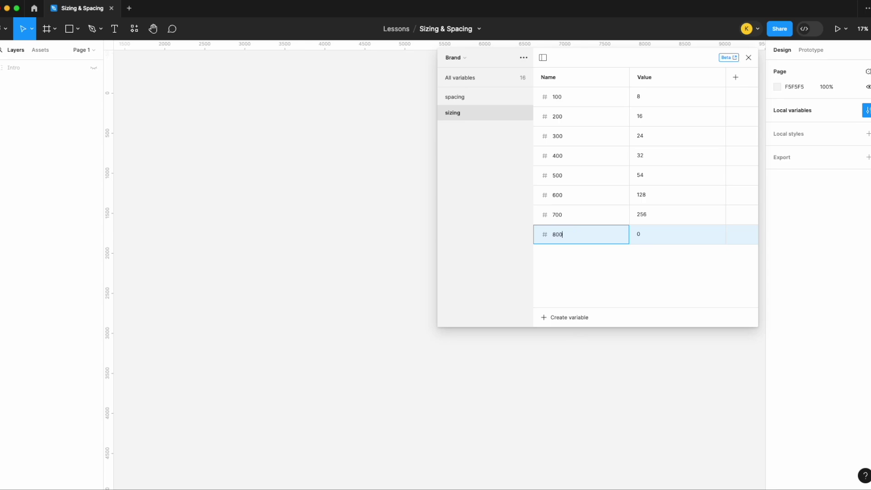
{"action": "left_click", "coordinate": [647, 232]}
{"action": "type", "text": "512"}
{"action": "key", "text": "Return"}
- In the Alias collection, create a number variable named spacing/xxs
{"action": "left_click", "coordinate": [458, 62]}
{"action": "left_click", "coordinate": [462, 52]}
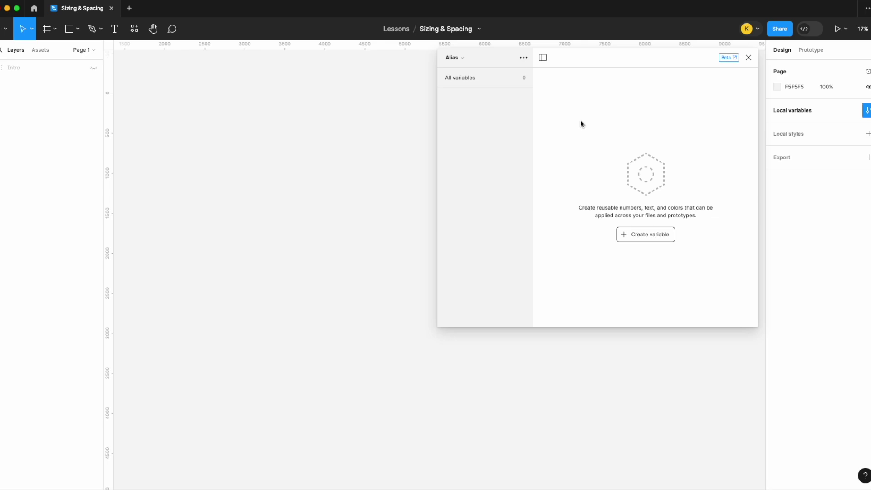
{"action": "left_click", "coordinate": [655, 241]}
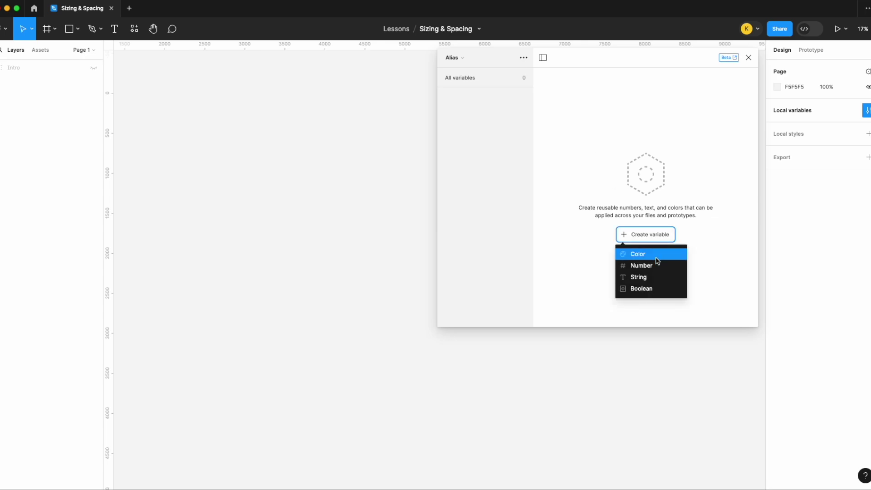
{"action": "left_click", "coordinate": [654, 263]}
{"action": "left_click", "coordinate": [469, 78]}
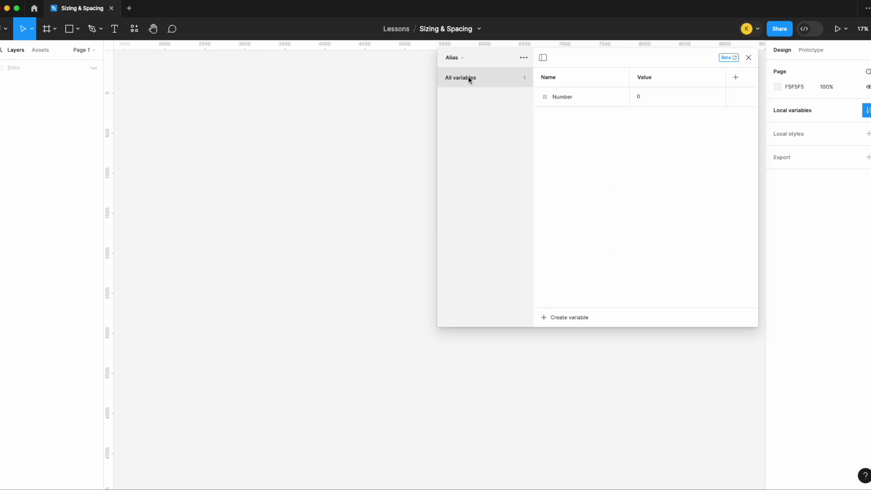
{"action": "double_click", "coordinate": [574, 97]}
{"action": "type", "text": "spacing"}
{"action": "key", "text": "BackSpace"}
{"action": "key", "text": "BackSpace"}
{"action": "key", "text": "BackSpace"}
{"action": "type", "text": "ing"}
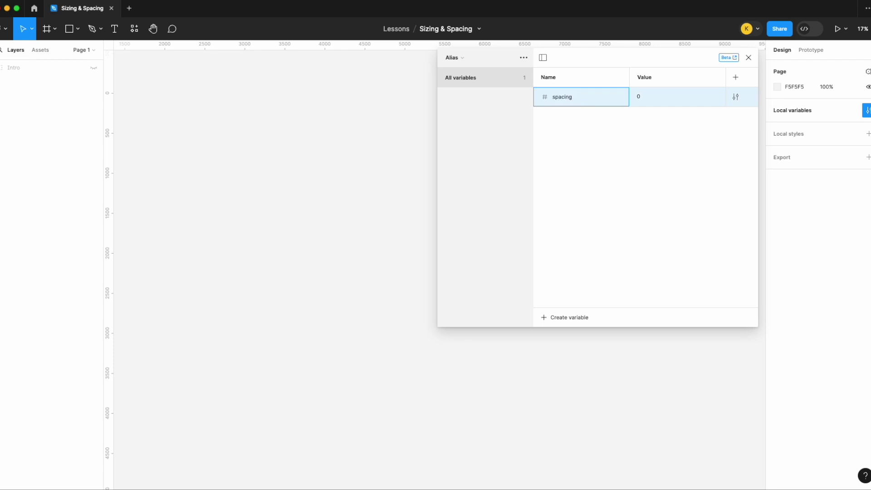
{"action": "type", "text": "/xxs"}
{"action": "key", "text": "Return"}
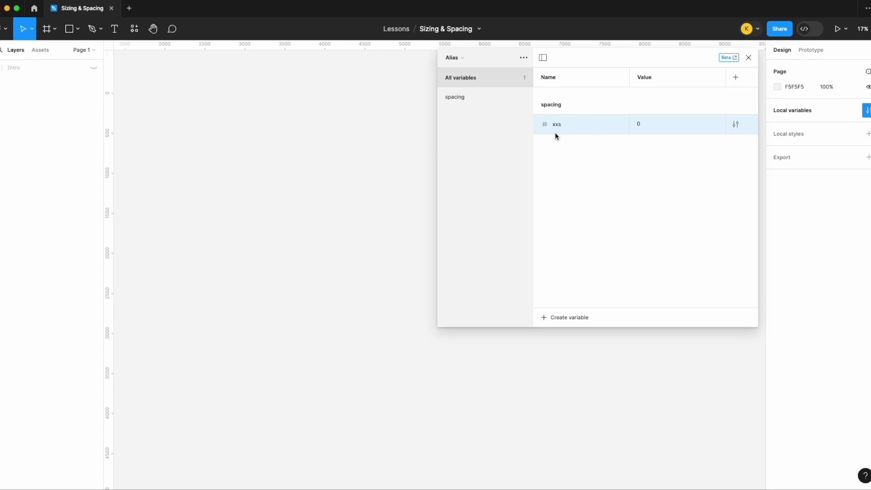
- Check the Brand collection, then return to the Alias collection
{"action": "left_click", "coordinate": [453, 57]}
{"action": "left_click", "coordinate": [466, 68]}
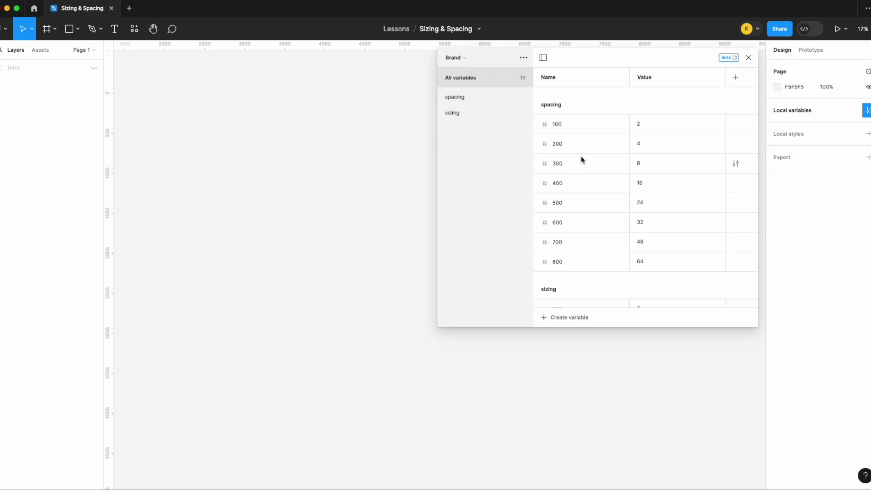
{"action": "left_click", "coordinate": [458, 58]}
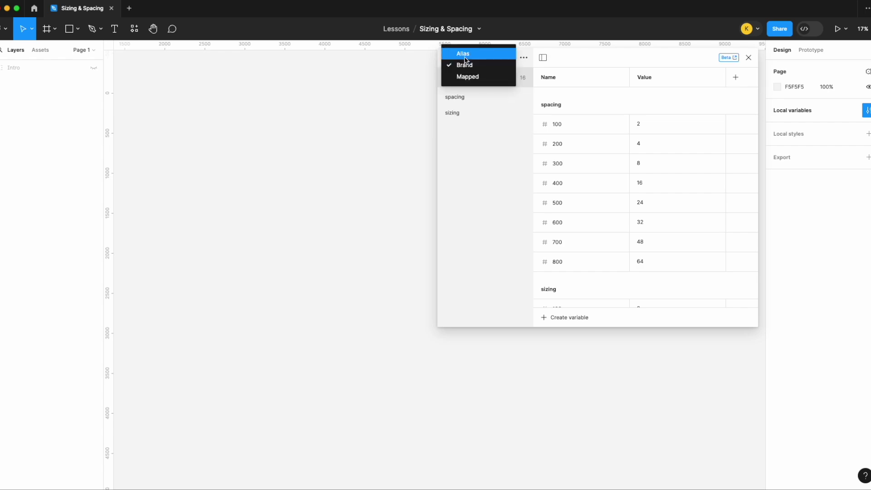
{"action": "left_click", "coordinate": [463, 55]}
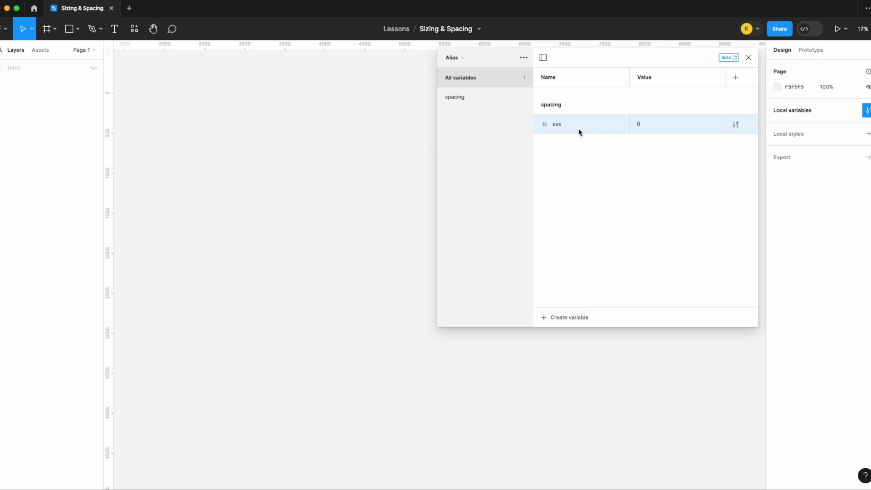
- Alias the xxs variable's value to Brand's spacing/100
{"action": "left_click", "coordinate": [715, 124]}
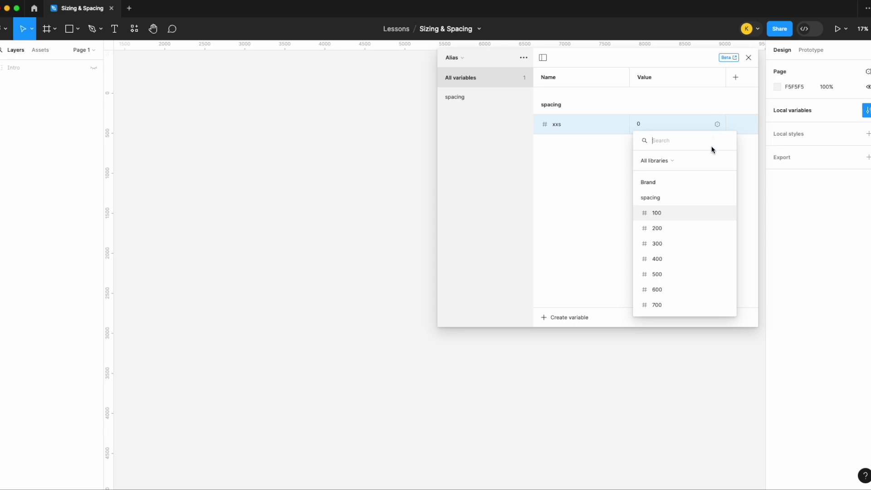
{"action": "left_click", "coordinate": [692, 215]}
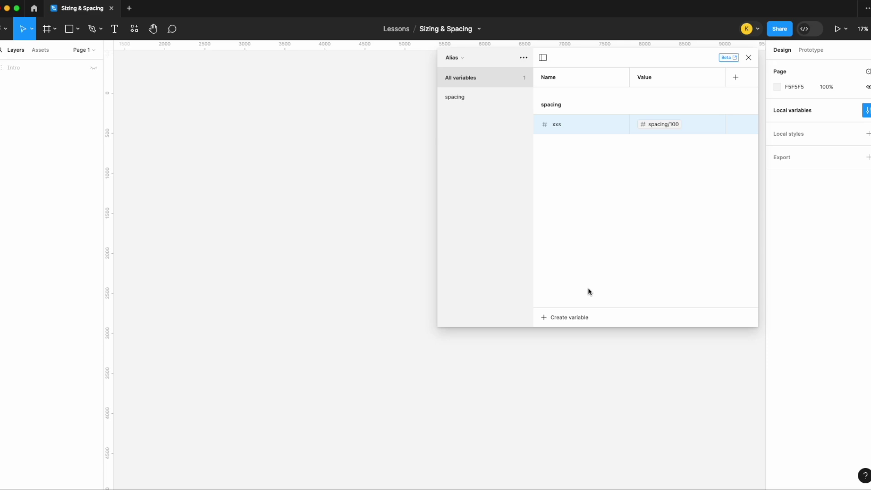
{"action": "left_click", "coordinate": [571, 317]}
- Delete the stray Number variable and filter the list to the spacing group
{"action": "left_click", "coordinate": [569, 347]}
{"action": "key", "text": "Return"}
{"action": "right_click", "coordinate": [587, 96]}
{"action": "left_click", "coordinate": [612, 137]}
{"action": "left_click", "coordinate": [491, 99]}
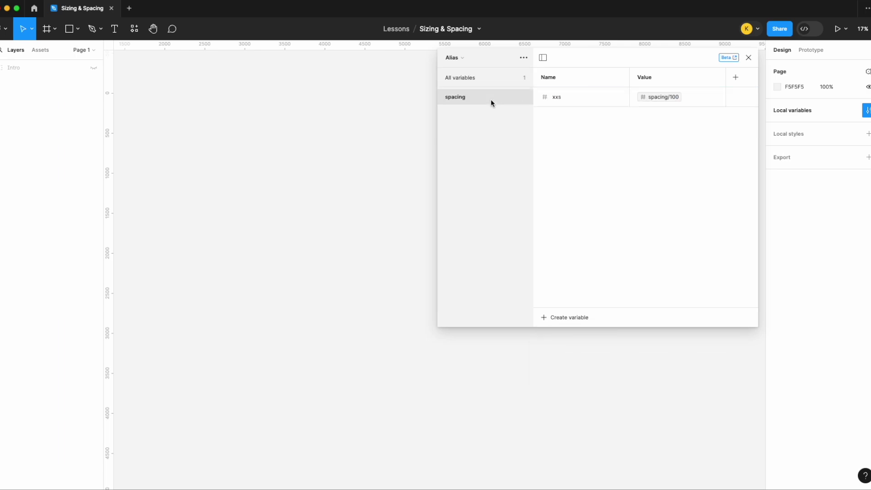
- Add spacing variables xs and sm, aliased to Brand spacing/200 and spacing/300
{"action": "left_click", "coordinate": [564, 319]}
{"action": "left_click", "coordinate": [570, 347]}
{"action": "type", "text": "xs"}
{"action": "left_click", "coordinate": [716, 116]}
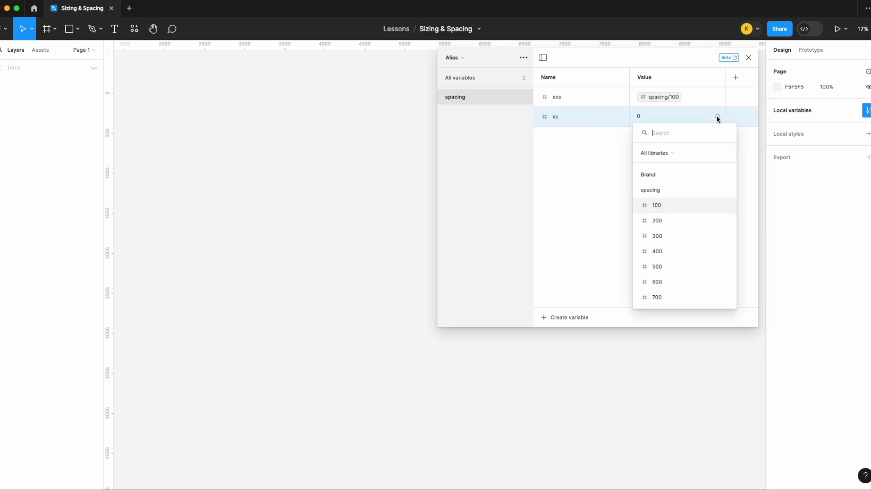
{"action": "left_click", "coordinate": [681, 221]}
{"action": "left_click", "coordinate": [573, 317]}
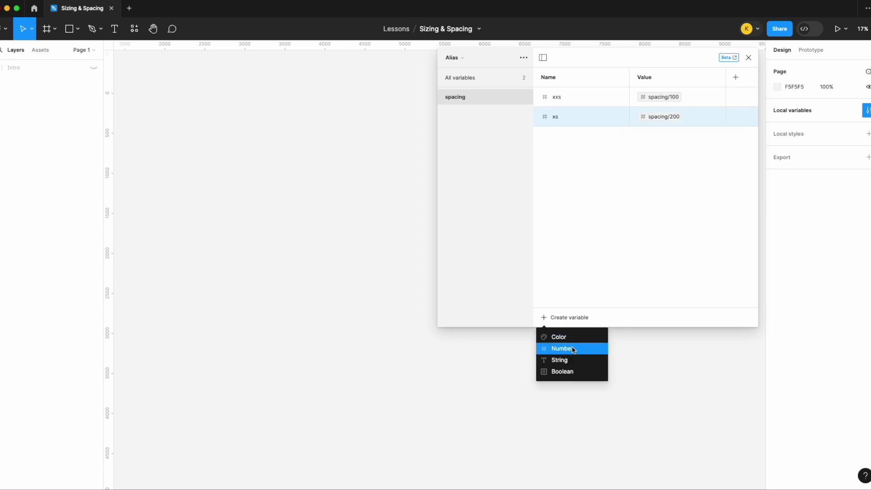
{"action": "left_click", "coordinate": [573, 348]}
{"action": "type", "text": "sm"}
{"action": "left_click", "coordinate": [715, 135]}
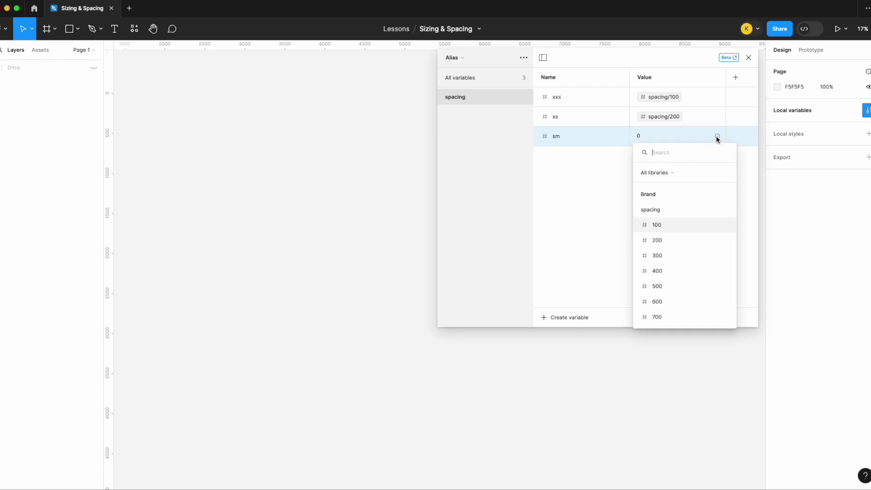
{"action": "left_click", "coordinate": [670, 256]}
- Add spacing variables md and lg, aliased to spacing/400 and spacing/500
{"action": "left_click", "coordinate": [564, 317]}
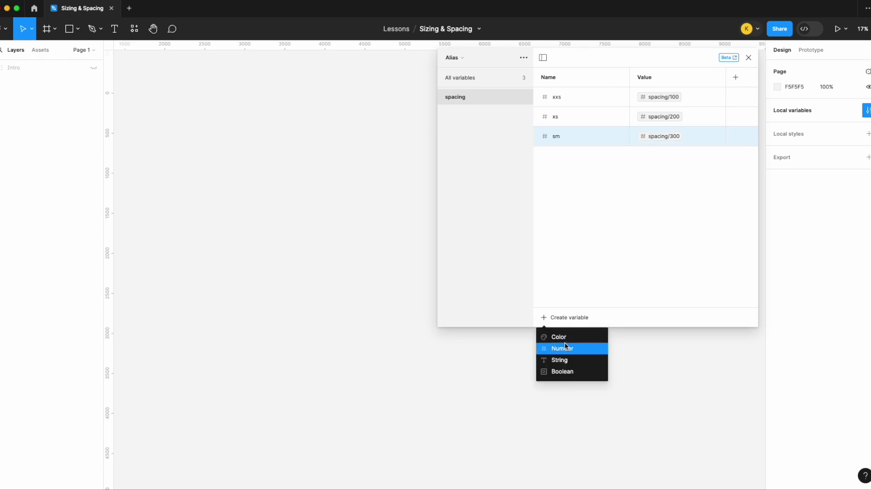
{"action": "left_click", "coordinate": [567, 347]}
{"action": "type", "text": "md"}
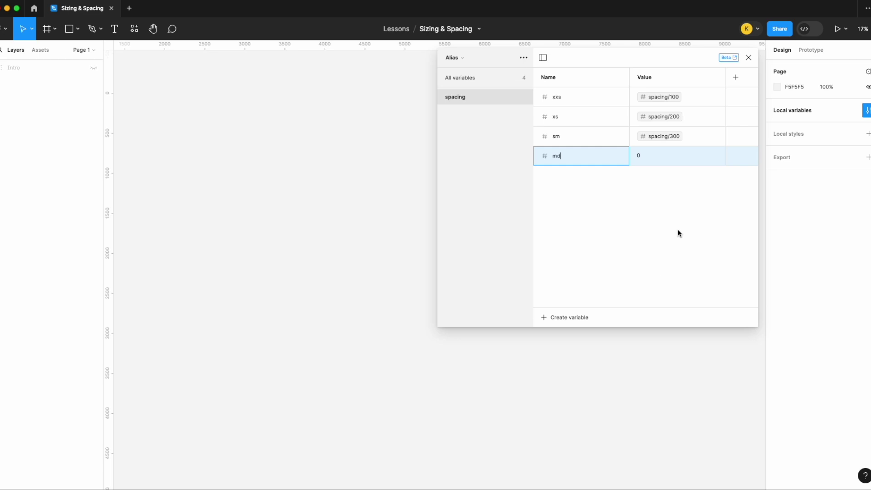
{"action": "left_click", "coordinate": [716, 156]}
{"action": "left_click", "coordinate": [663, 290]}
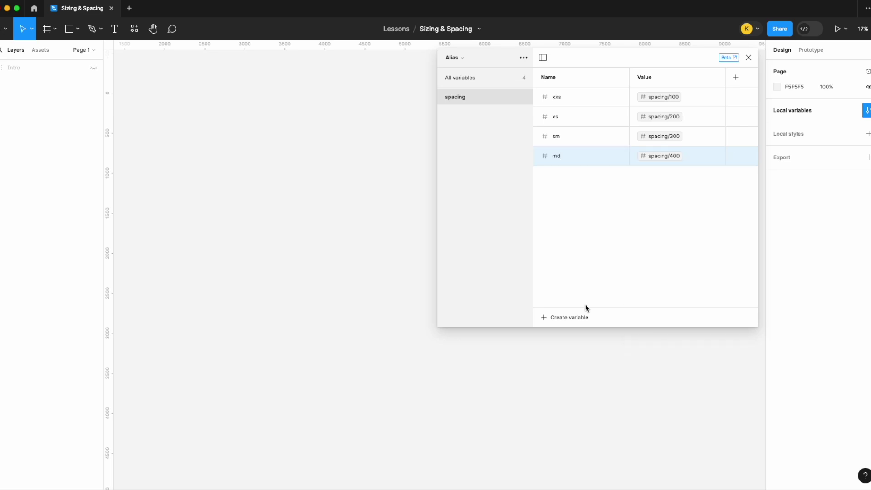
{"action": "left_click", "coordinate": [564, 316]}
{"action": "left_click", "coordinate": [581, 350]}
{"action": "type", "text": "lg"}
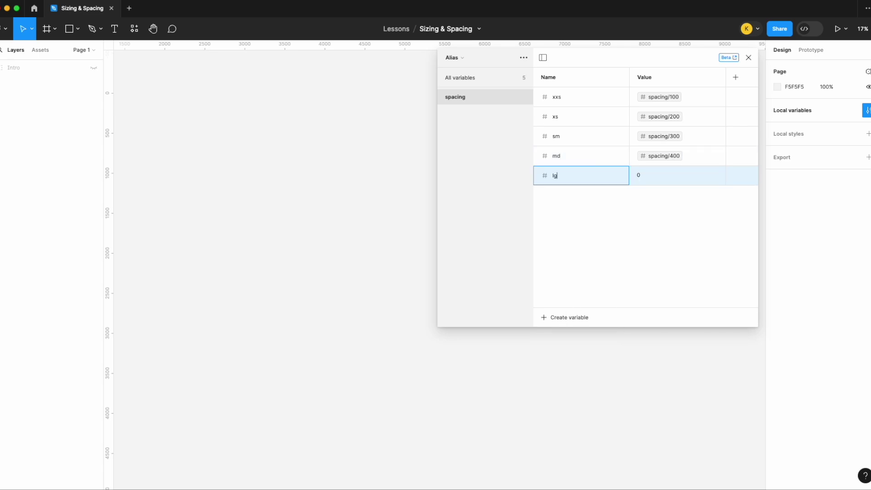
{"action": "left_click", "coordinate": [717, 175]}
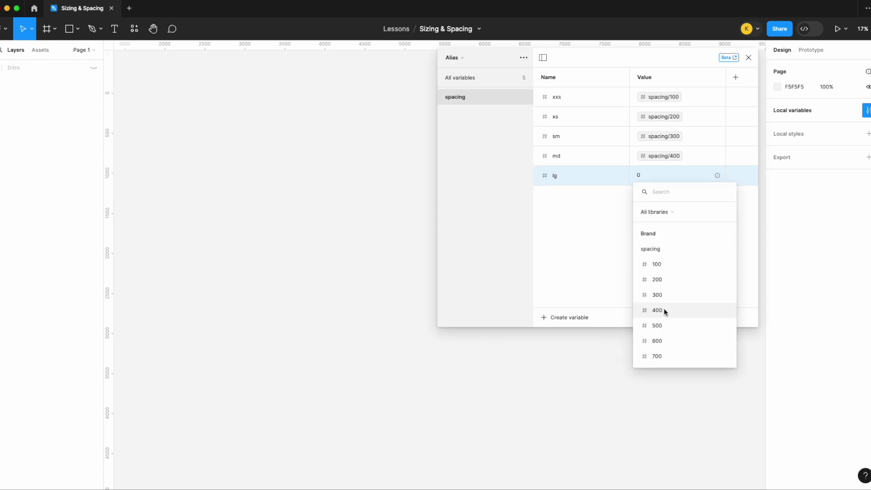
{"action": "left_click", "coordinate": [663, 325]}
- Add spacing variables xl and xxl, aliased to spacing/600 and spacing/700
{"action": "left_click", "coordinate": [579, 317]}
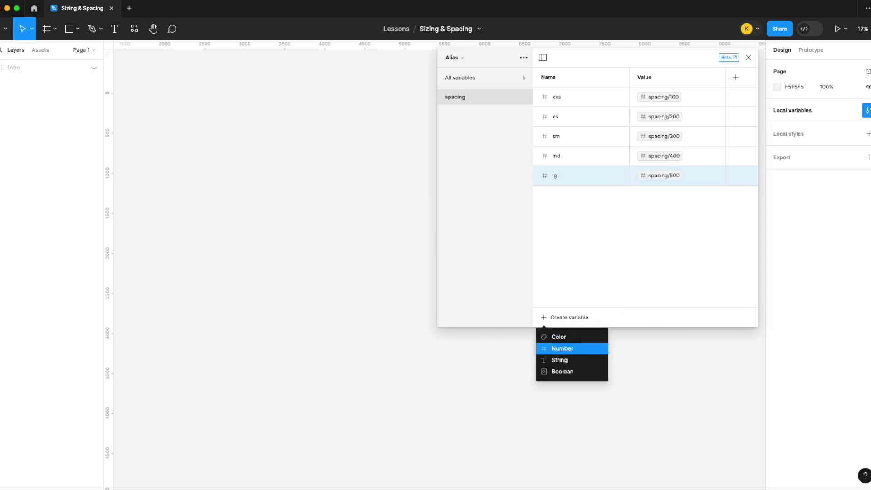
{"action": "left_click", "coordinate": [580, 351]}
{"action": "type", "text": "xl"}
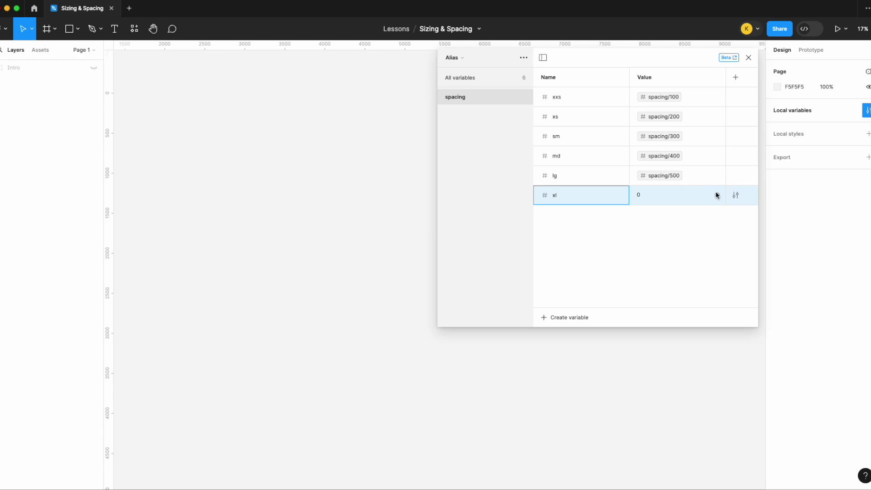
{"action": "left_click", "coordinate": [717, 195]}
{"action": "scroll", "coordinate": [664, 336], "scroll_direction": "down", "scroll_amount": 2}
{"action": "left_click", "coordinate": [663, 341]}
{"action": "left_click", "coordinate": [579, 317]}
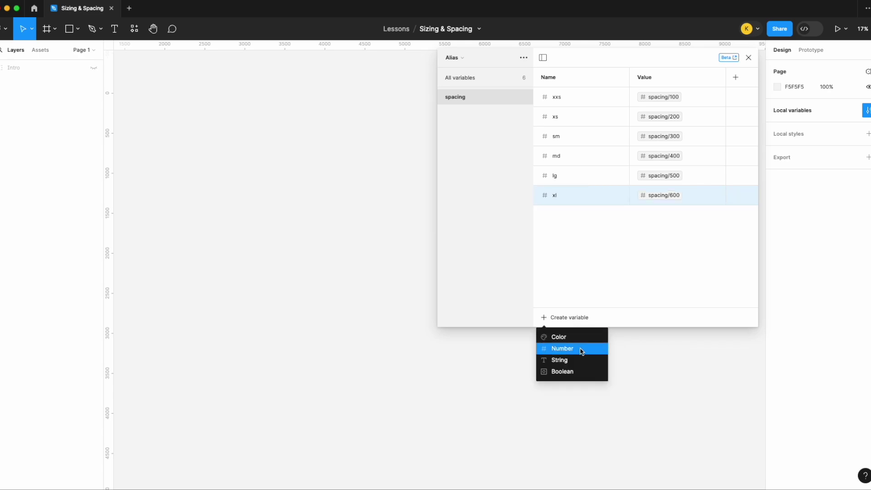
{"action": "left_click", "coordinate": [581, 348]}
{"action": "type", "text": "xxl"}
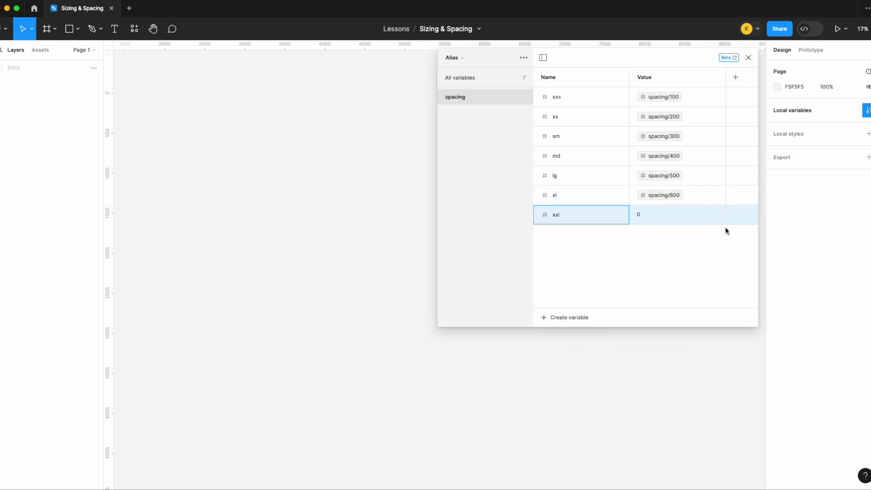
{"action": "left_click", "coordinate": [717, 215]}
{"action": "scroll", "coordinate": [666, 344], "scroll_direction": "down", "scroll_amount": 2}
{"action": "left_click", "coordinate": [663, 366]}
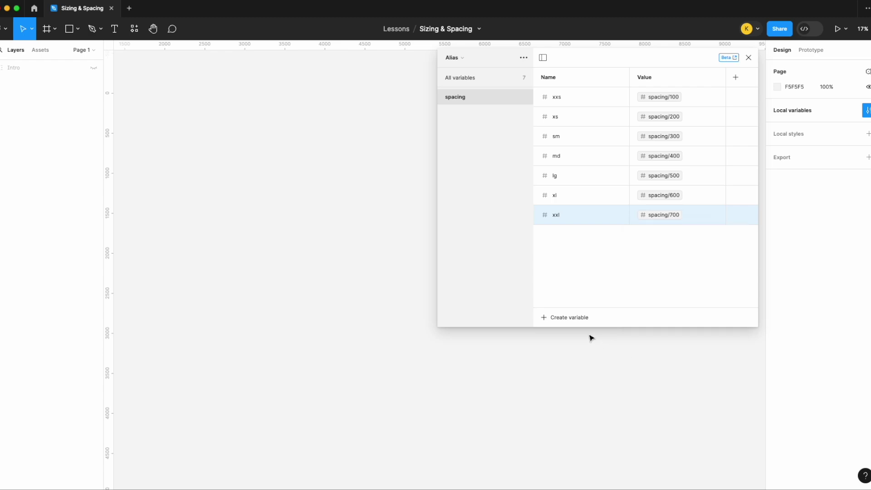
- Add spacing variable xxxl aliased to spacing/800, then show all variables
{"action": "left_click", "coordinate": [582, 324]}
{"action": "left_click", "coordinate": [582, 349]}
{"action": "type", "text": "xxxl"}
{"action": "key", "text": "Return"}
{"action": "left_click", "coordinate": [716, 234]}
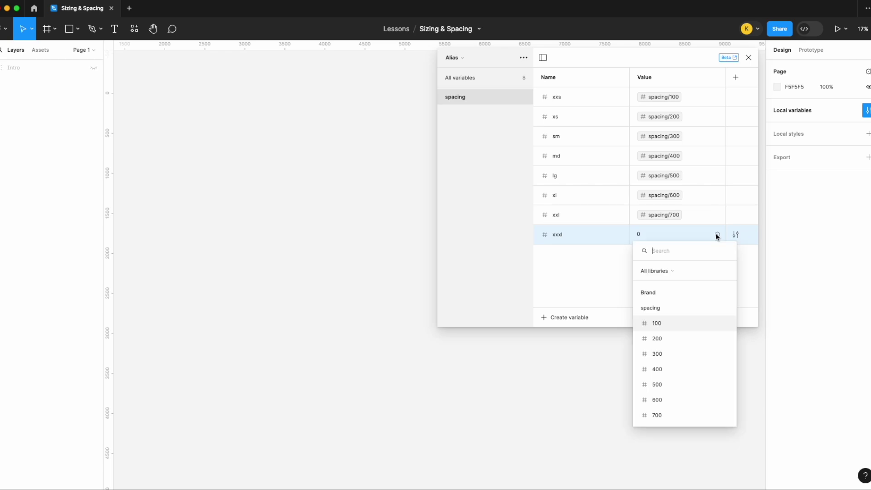
{"action": "scroll", "coordinate": [657, 358], "scroll_direction": "down", "scroll_amount": 2}
{"action": "left_click", "coordinate": [666, 367]}
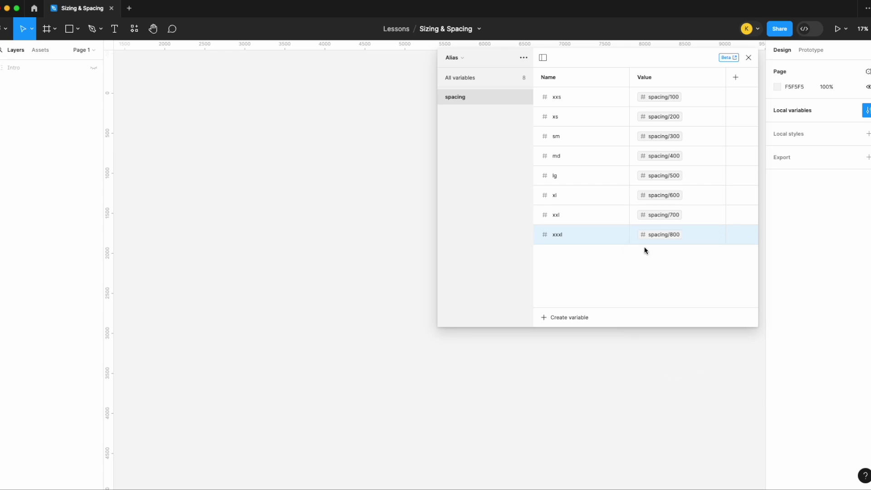
{"action": "left_click", "coordinate": [475, 77]}
{"action": "left_click", "coordinate": [564, 317]}
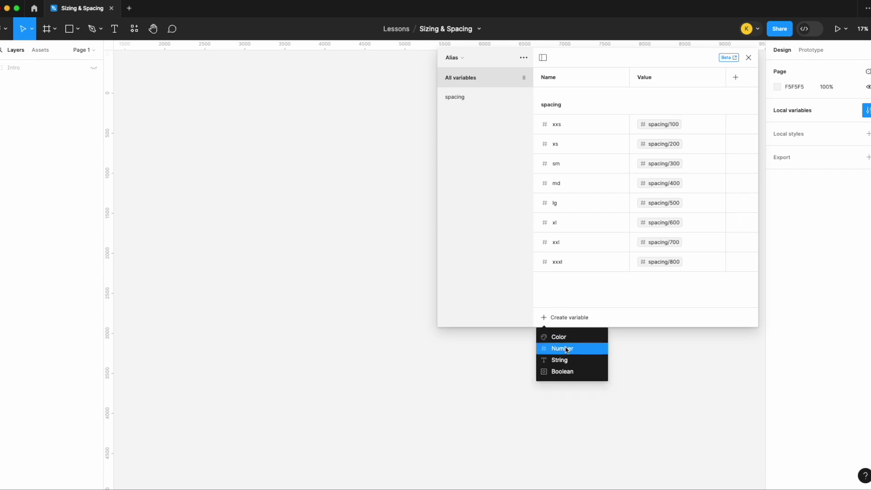
- Create number variable sizing/xxs aliased to sizing/100
{"action": "left_click", "coordinate": [567, 350]}
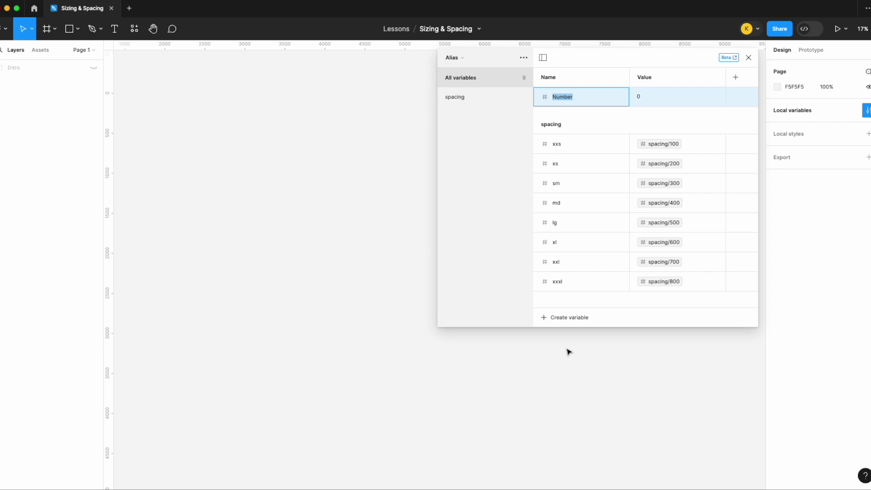
{"action": "type", "text": "sizing/xxs"}
{"action": "key", "text": "Return"}
{"action": "left_click", "coordinate": [481, 113]}
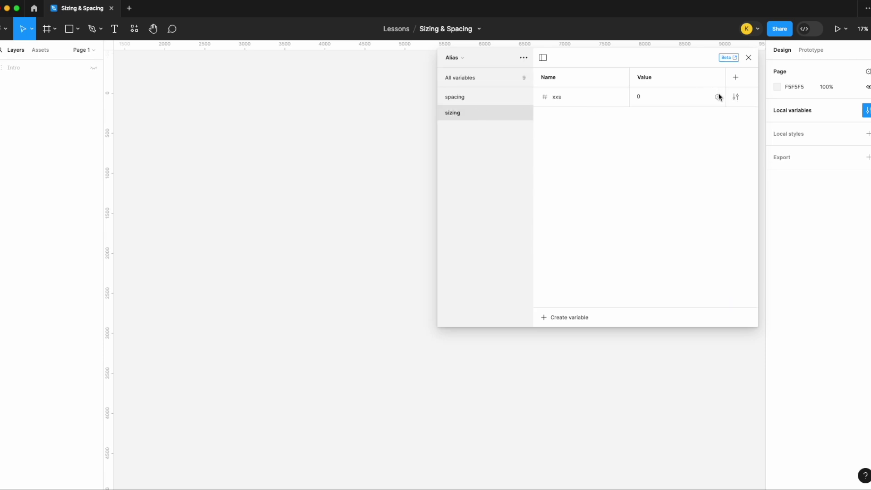
{"action": "left_click", "coordinate": [717, 96]}
{"action": "scroll", "coordinate": [667, 262], "scroll_direction": "down", "scroll_amount": 5}
{"action": "left_click", "coordinate": [671, 234]}
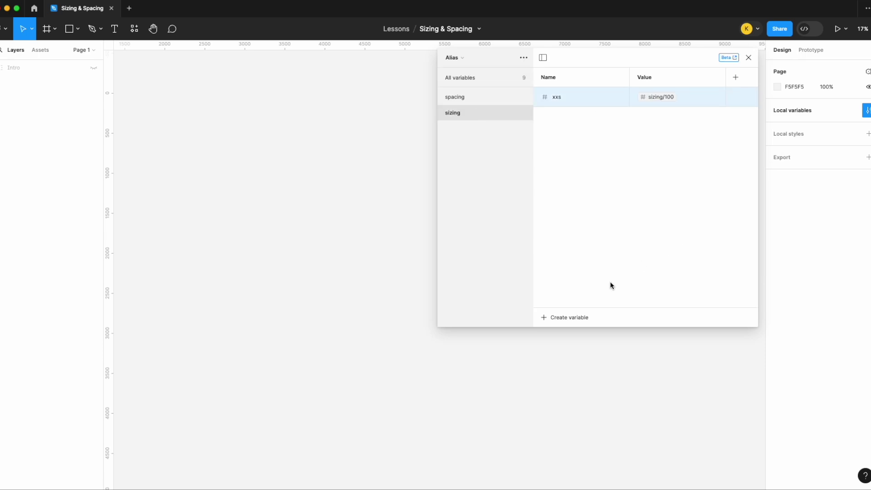
- Add number variable xs in the sizing group, aliased to sizing/200
{"action": "left_click", "coordinate": [578, 316]}
{"action": "left_click", "coordinate": [577, 346]}
{"action": "type", "text": "xs"}
{"action": "key", "text": "Return"}
{"action": "left_click", "coordinate": [717, 116]}
{"action": "scroll", "coordinate": [676, 236], "scroll_direction": "down", "scroll_amount": 3}
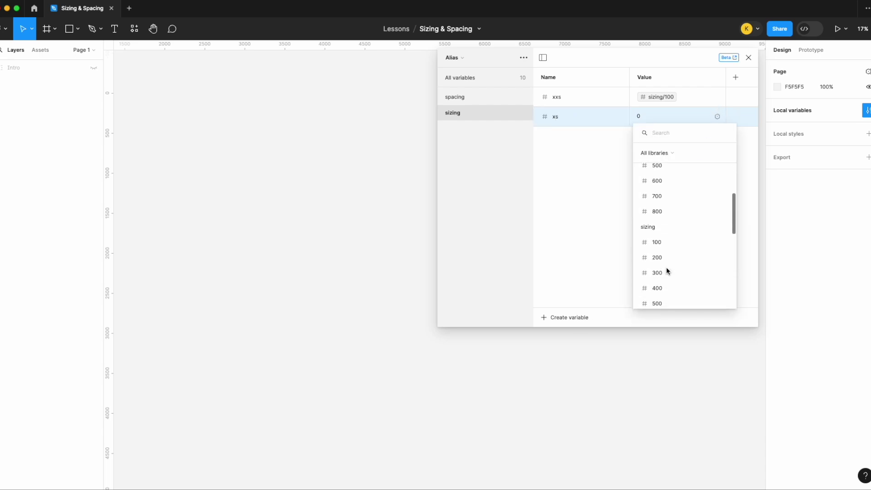
{"action": "left_click", "coordinate": [670, 257]}
- Add number variable sm aliased to sizing/300
{"action": "left_click", "coordinate": [578, 316]}
{"action": "left_click", "coordinate": [573, 347]}
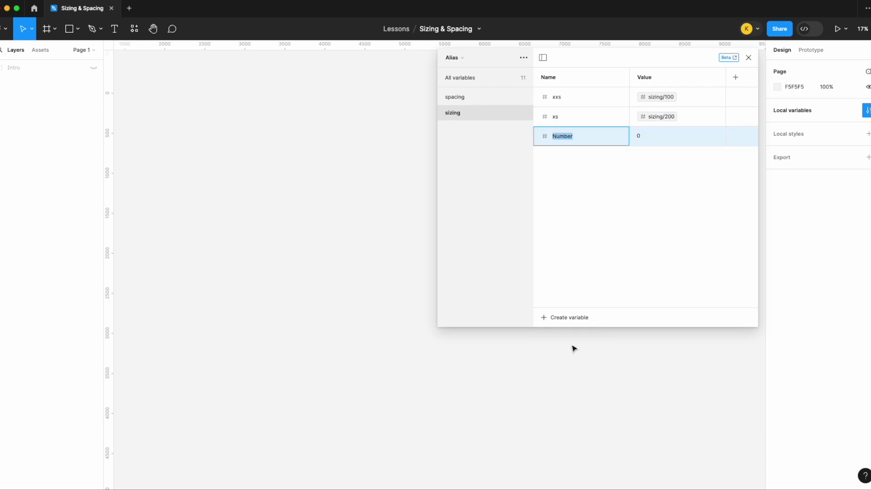
{"action": "type", "text": "sm"}
{"action": "left_click", "coordinate": [717, 136]}
{"action": "scroll", "coordinate": [679, 273], "scroll_direction": "down", "scroll_amount": 3}
{"action": "left_click", "coordinate": [667, 292]}
- Add number variable md aliased to sizing/400
{"action": "left_click", "coordinate": [566, 318]}
{"action": "left_click", "coordinate": [569, 348]}
{"action": "type", "text": "md"}
{"action": "key", "text": "Return"}
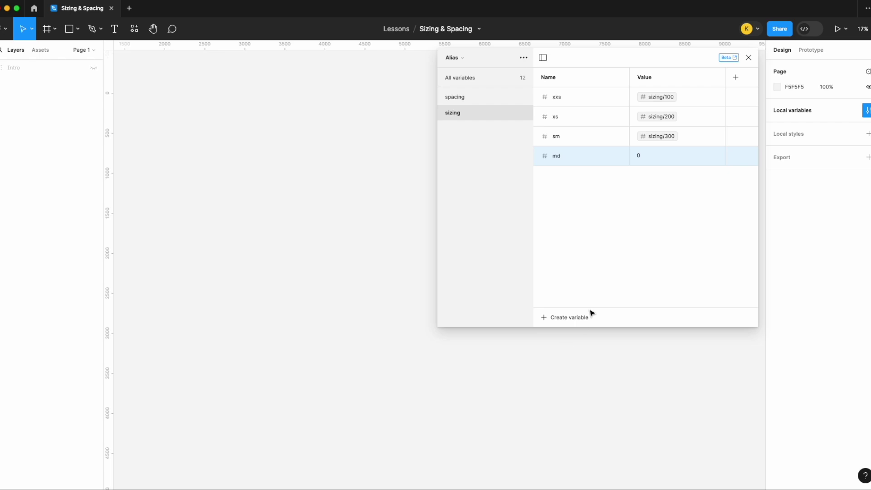
{"action": "left_click", "coordinate": [717, 156]}
{"action": "scroll", "coordinate": [680, 263], "scroll_direction": "down", "scroll_amount": 3}
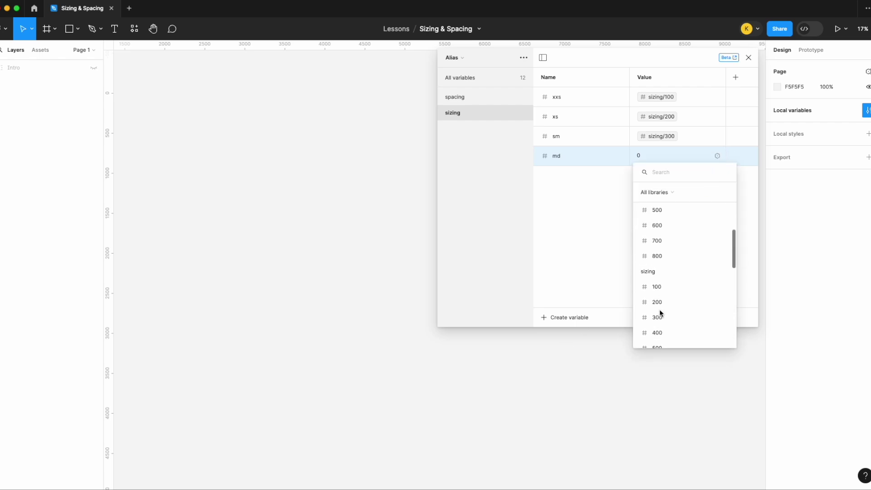
{"action": "left_click", "coordinate": [664, 332]}
- Add number variable lg aliased to sizing/500
{"action": "left_click", "coordinate": [574, 316]}
{"action": "left_click", "coordinate": [573, 347]}
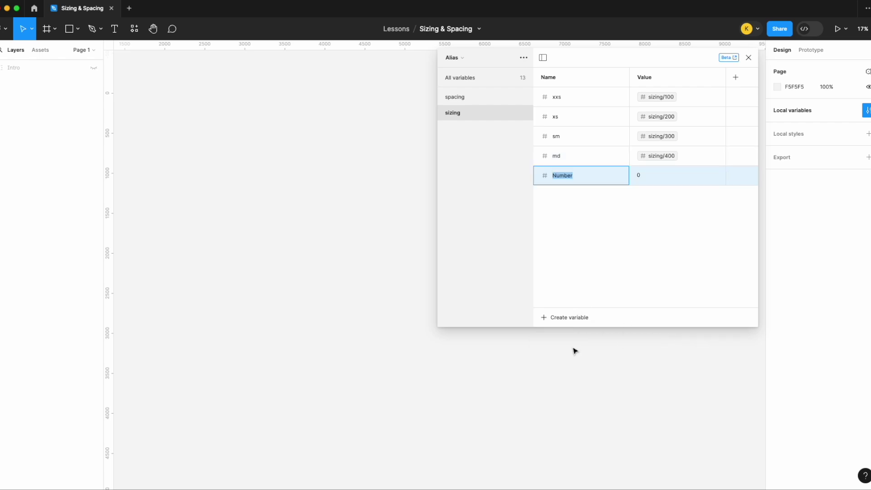
{"action": "type", "text": "lg"}
{"action": "key", "text": "Return"}
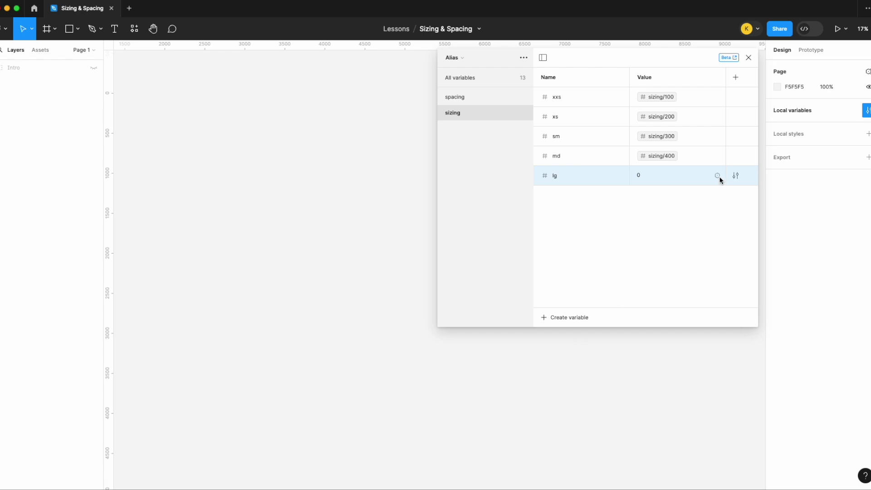
{"action": "left_click", "coordinate": [716, 175]}
{"action": "scroll", "coordinate": [668, 304], "scroll_direction": "down", "scroll_amount": 5}
{"action": "left_click", "coordinate": [666, 305]}
- Add number variable xl aliased to sizing/600
{"action": "left_click", "coordinate": [566, 324]}
{"action": "left_click", "coordinate": [572, 349]}
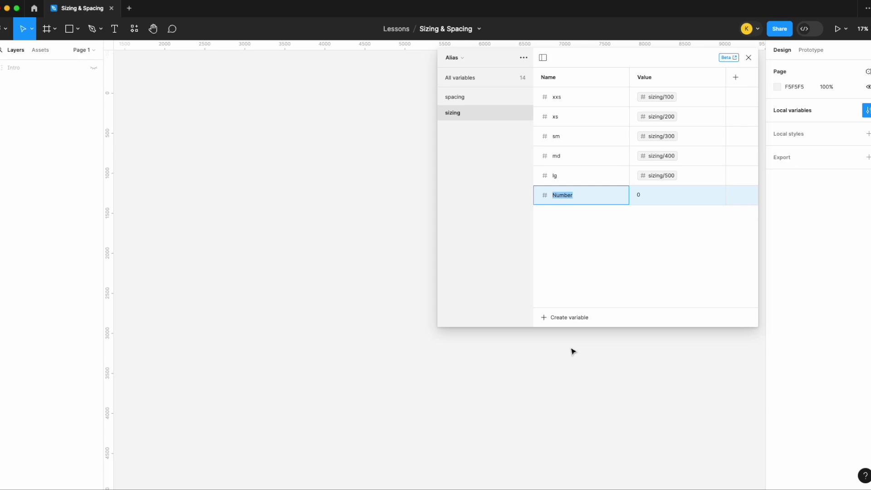
{"action": "type", "text": "xl"}
{"action": "key", "text": "Return"}
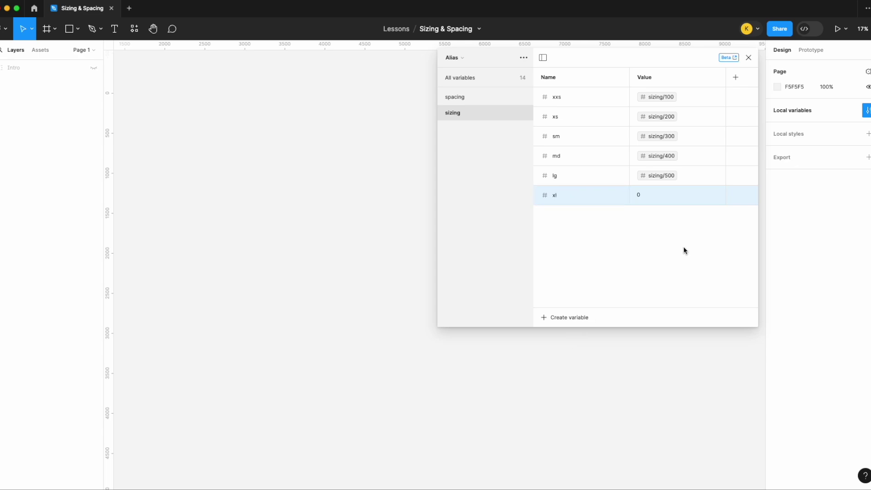
{"action": "left_click", "coordinate": [717, 197]}
{"action": "scroll", "coordinate": [668, 328], "scroll_direction": "down", "scroll_amount": 4}
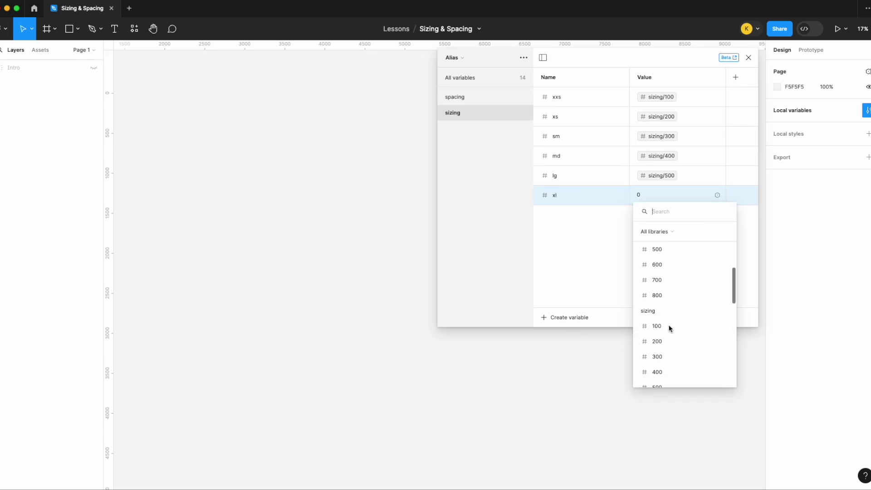
{"action": "left_click", "coordinate": [667, 352]}
- Add number variable xxl aliased to sizing/700
{"action": "left_click", "coordinate": [567, 319]}
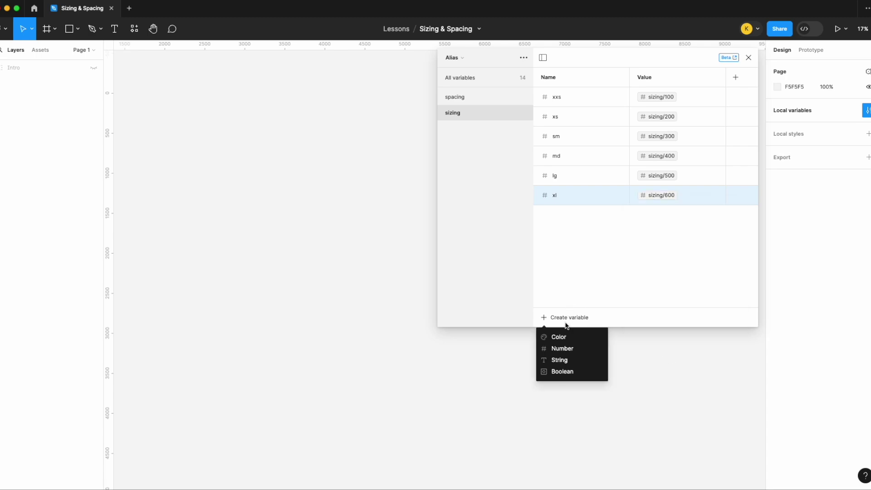
{"action": "left_click", "coordinate": [573, 350]}
{"action": "type", "text": "xxl"}
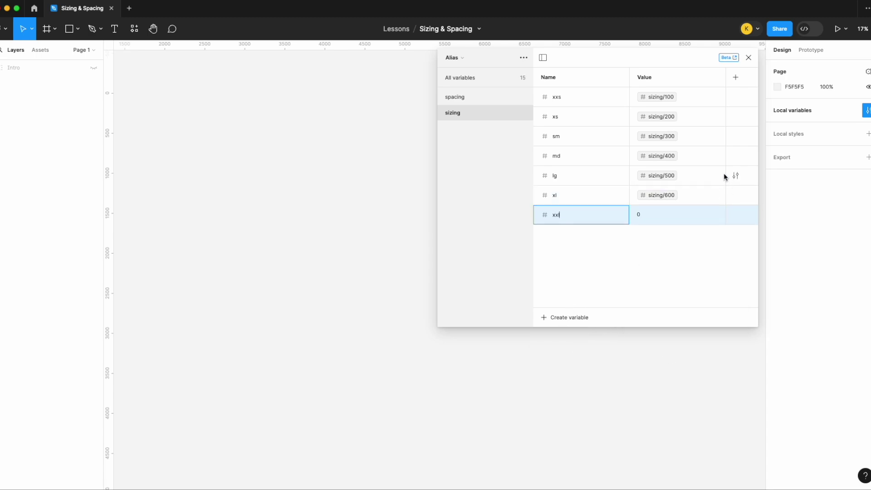
{"action": "left_click", "coordinate": [715, 215]}
{"action": "scroll", "coordinate": [707, 340], "scroll_direction": "down", "scroll_amount": 5}
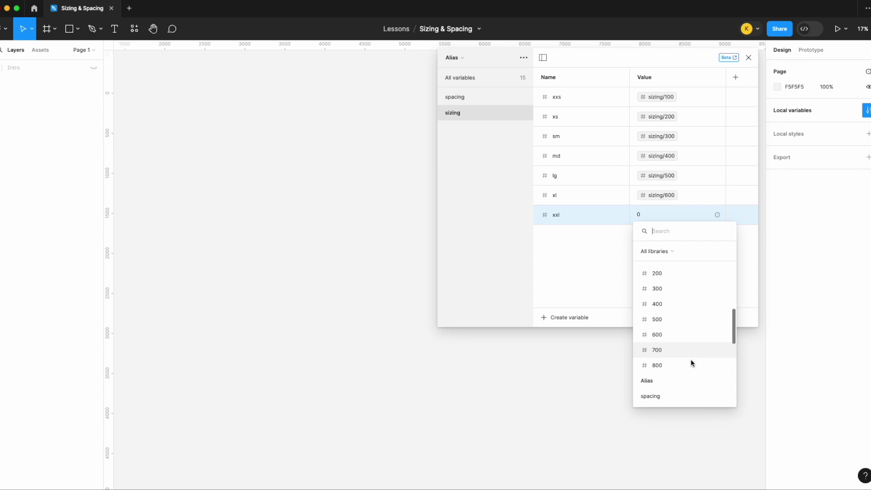
{"action": "left_click", "coordinate": [693, 351]}
- Add number variable xxxl aliased to sizing/800
{"action": "left_click", "coordinate": [583, 317]}
{"action": "left_click", "coordinate": [580, 351]}
{"action": "type", "text": "xxxl"}
{"action": "left_click", "coordinate": [716, 234]}
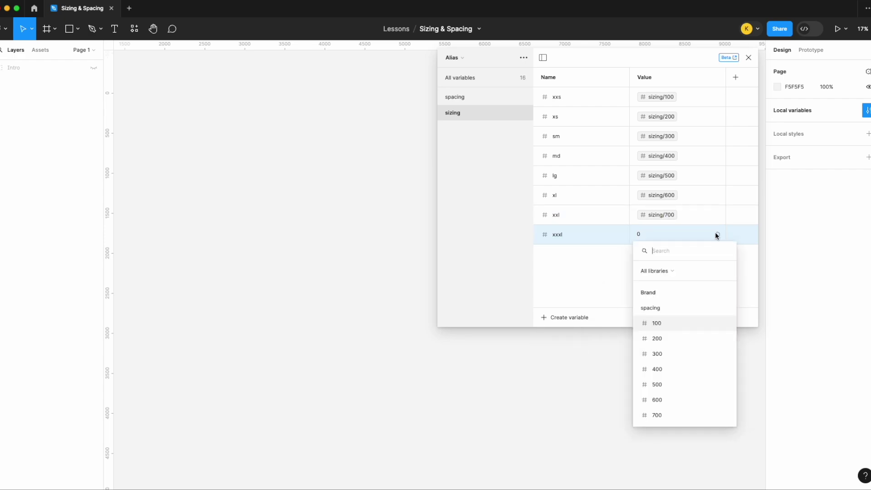
{"action": "scroll", "coordinate": [664, 359], "scroll_direction": "down", "scroll_amount": 3}
{"action": "scroll", "coordinate": [664, 359], "scroll_direction": "down", "scroll_amount": 1}
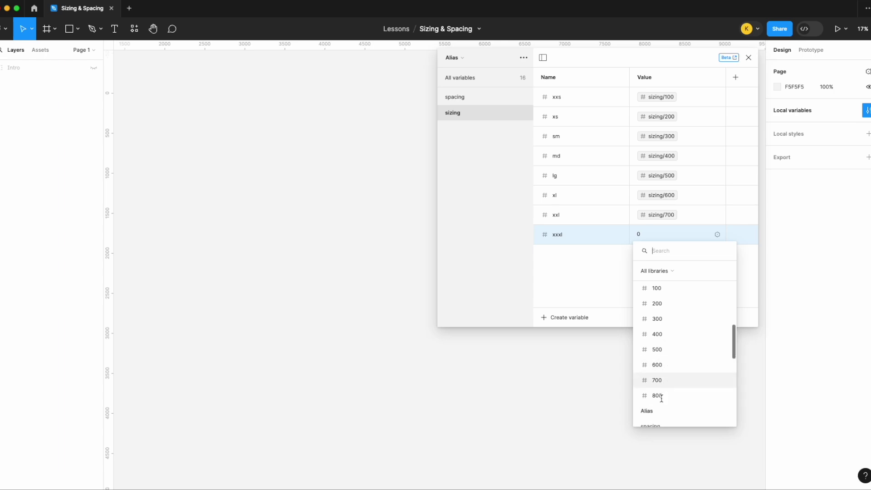
{"action": "left_click", "coordinate": [665, 398]}
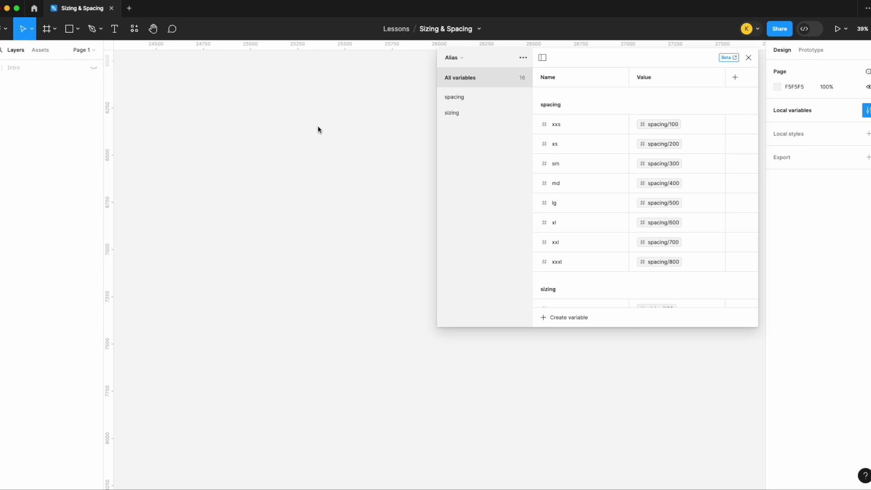
- In the Mapped collection, create number variable spacing/sm and add a second mode
{"action": "left_click", "coordinate": [453, 58]}
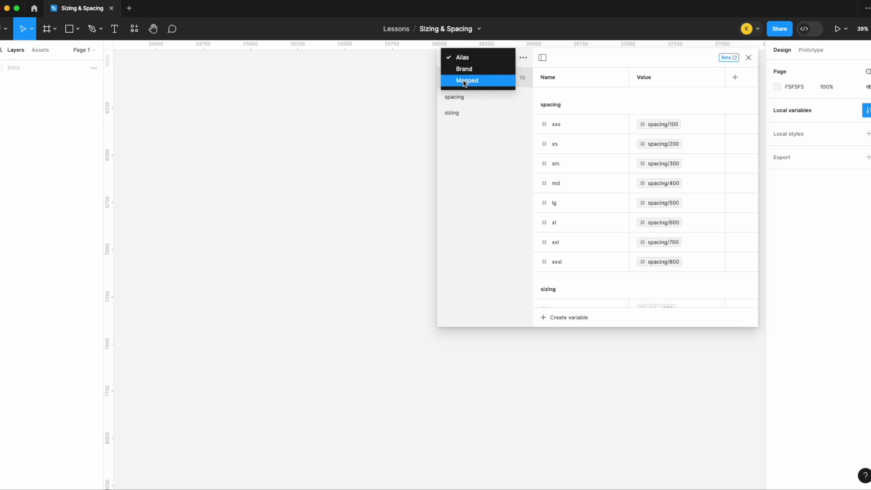
{"action": "left_click", "coordinate": [459, 80]}
{"action": "left_click", "coordinate": [634, 239]}
{"action": "left_click", "coordinate": [637, 265]}
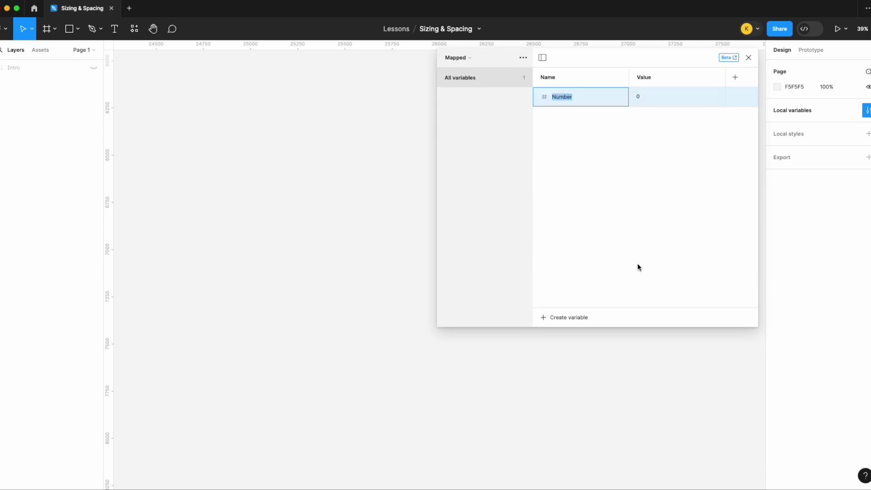
{"action": "type", "text": "spacing/sm"}
{"action": "key", "text": "Return"}
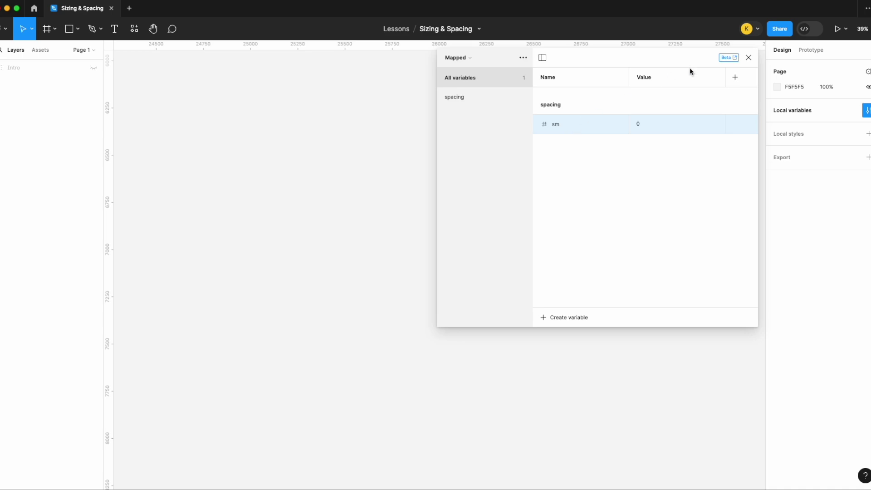
{"action": "left_click", "coordinate": [735, 77]}
- Add a third mode and rename the three modes desktop, tablet and mobile
{"action": "left_click_drag", "start_coordinate": [436, 174], "coordinate": [208, 170]}
{"action": "left_click", "coordinate": [603, 77]}
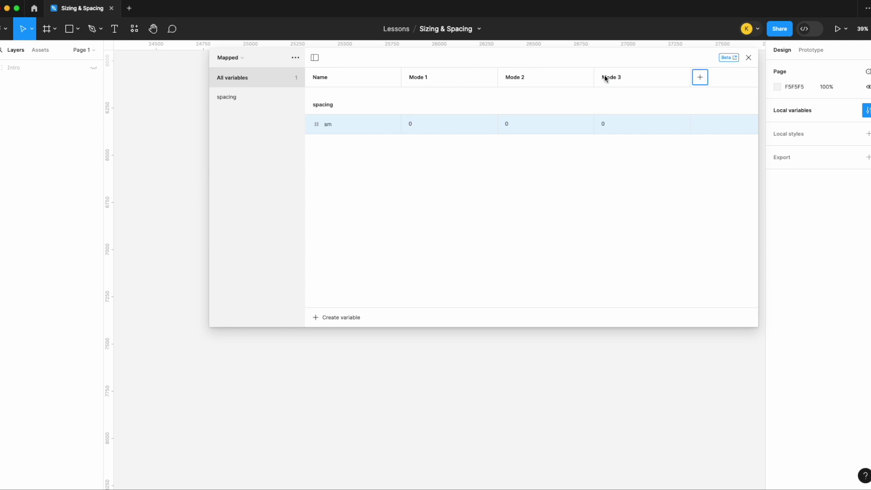
{"action": "double_click", "coordinate": [420, 80]}
{"action": "type", "text": "de"}
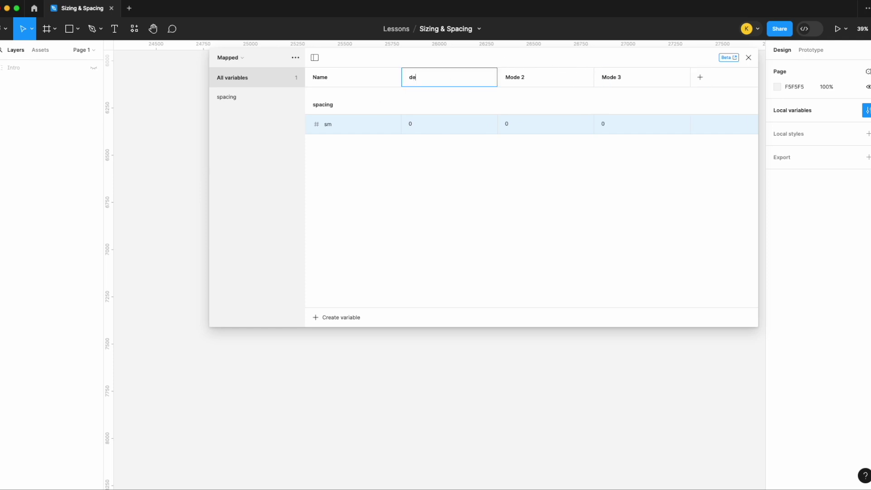
{"action": "type", "text": "sktop"}
{"action": "double_click", "coordinate": [517, 77]}
{"action": "type", "text": "tablet"}
{"action": "key", "text": "Return"}
{"action": "double_click", "coordinate": [611, 77]}
{"action": "type", "text": "mobile"}
{"action": "key", "text": "Return"}
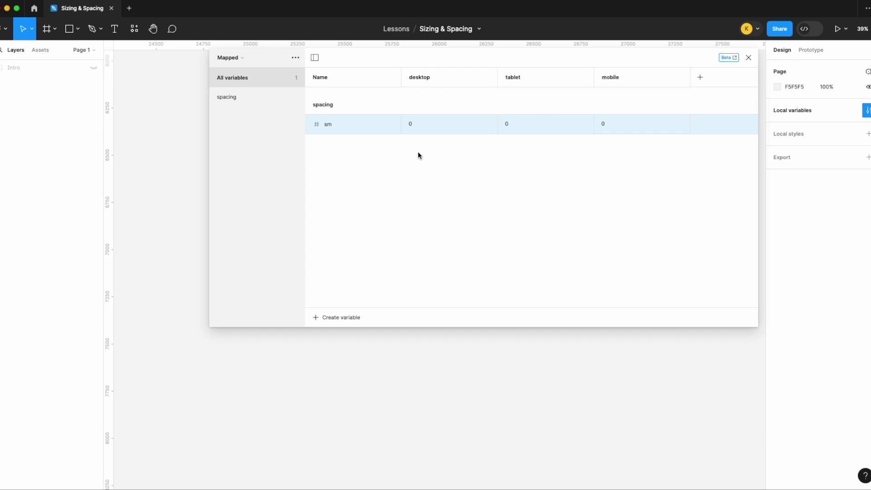
- Alias sm to spacing/sm for desktop, spacing/xs for tablet, and sizing/xxs for mobile
{"action": "left_click", "coordinate": [487, 126]}
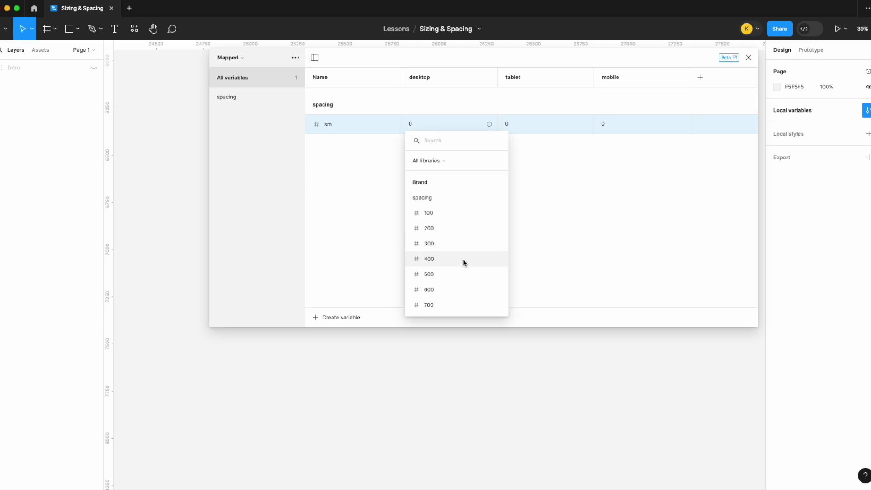
{"action": "scroll", "coordinate": [463, 261], "scroll_direction": "down", "scroll_amount": 10}
{"action": "scroll", "coordinate": [463, 260], "scroll_direction": "up", "scroll_amount": 5}
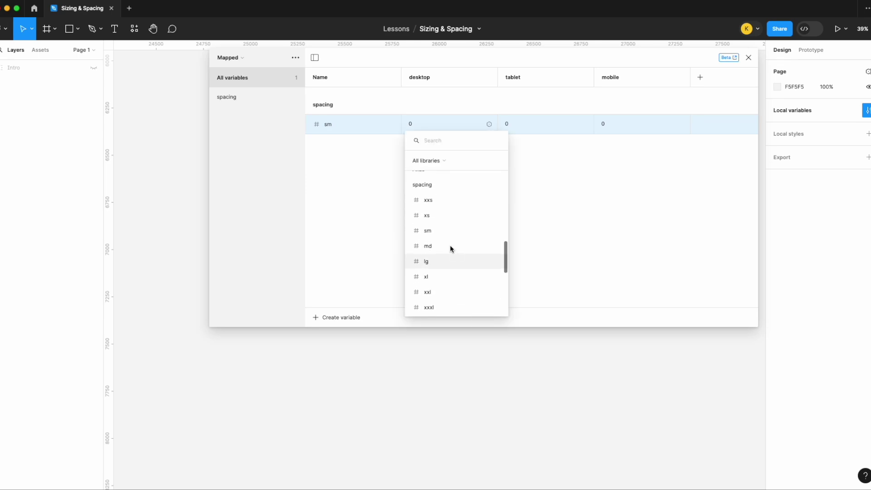
{"action": "left_click", "coordinate": [442, 230]}
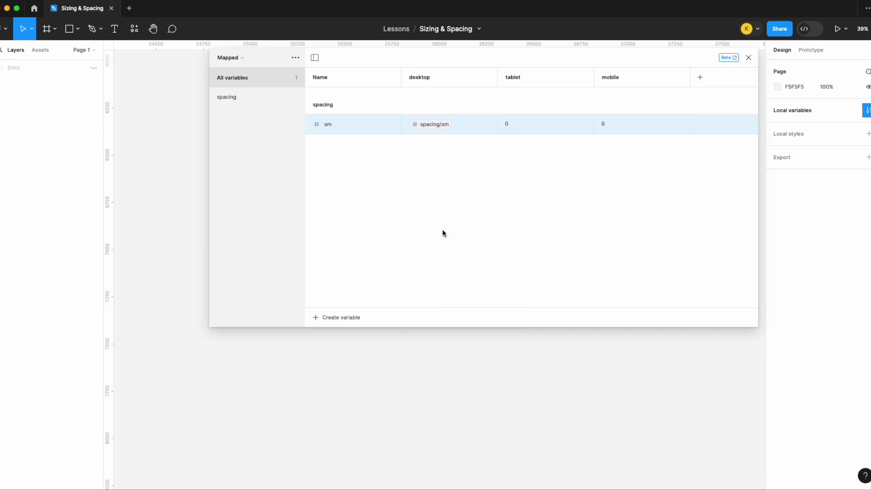
{"action": "left_click", "coordinate": [585, 124]}
{"action": "scroll", "coordinate": [573, 236], "scroll_direction": "down", "scroll_amount": 3}
{"action": "scroll", "coordinate": [572, 237], "scroll_direction": "down", "scroll_amount": 5}
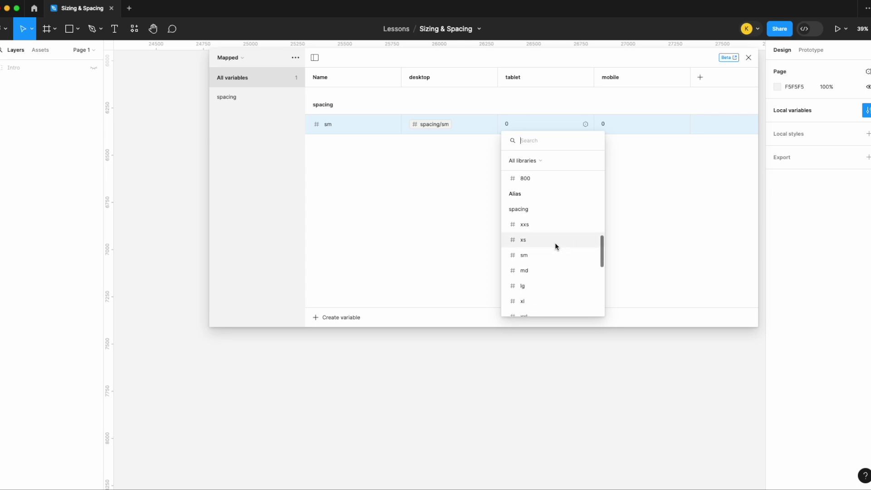
{"action": "left_click", "coordinate": [556, 246]}
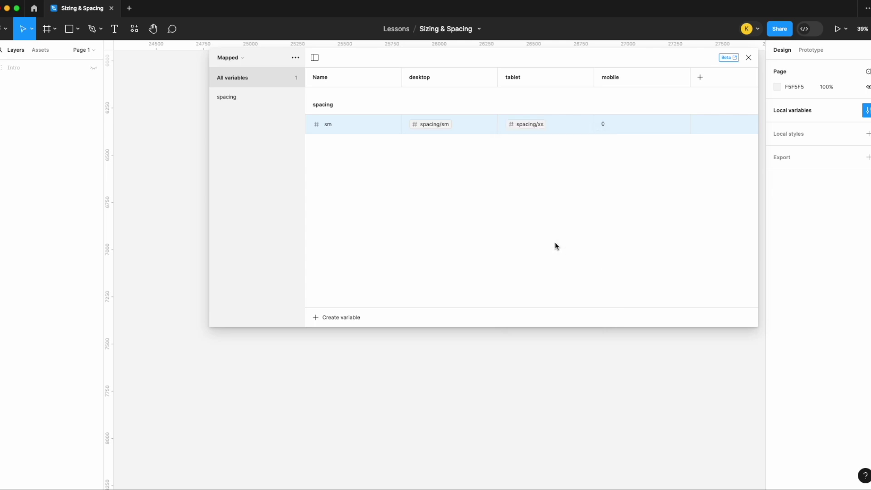
{"action": "left_click", "coordinate": [681, 124]}
{"action": "scroll", "coordinate": [655, 252], "scroll_direction": "down", "scroll_amount": 5}
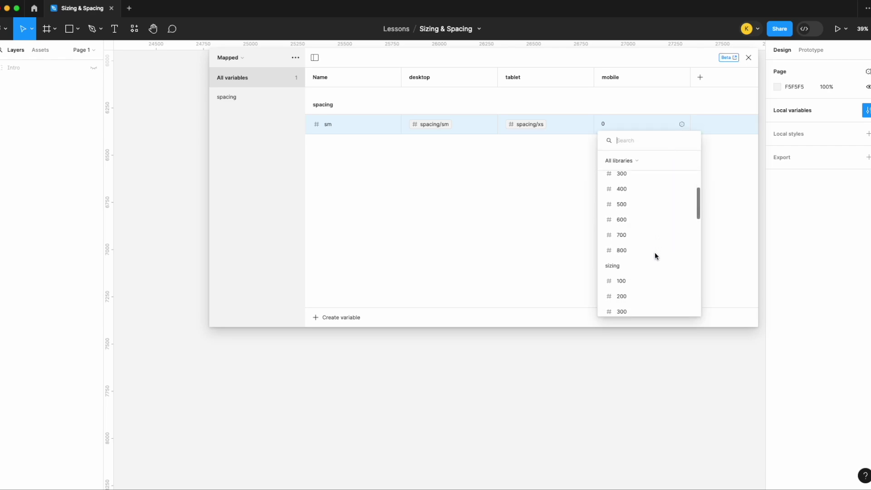
{"action": "scroll", "coordinate": [654, 253], "scroll_direction": "down", "scroll_amount": 5}
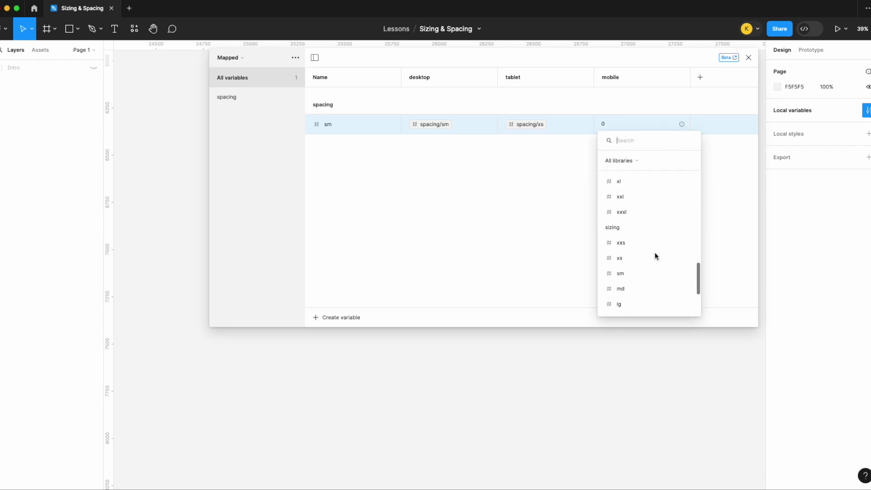
{"action": "left_click", "coordinate": [651, 249]}
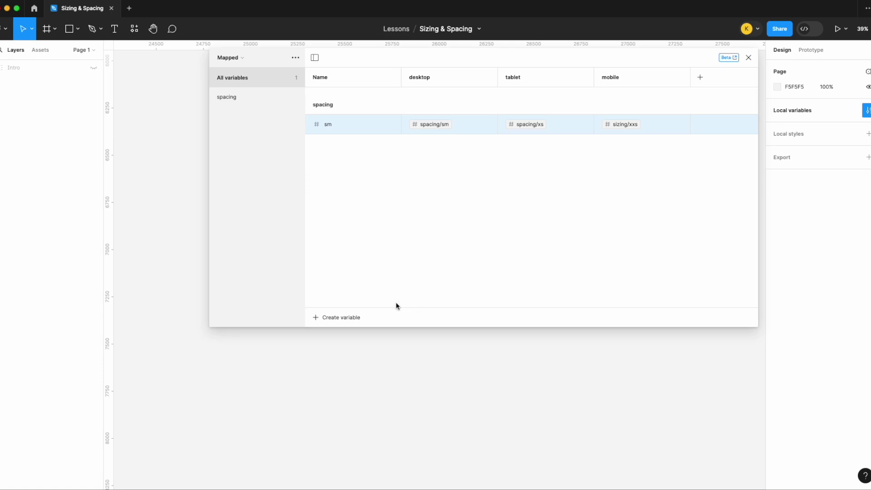
{"action": "left_click", "coordinate": [253, 100]}
- Create number variable md aliased to spacing/md, spacing/sm and spacing/xs across desktop, tablet, mobile
{"action": "left_click", "coordinate": [349, 317]}
{"action": "left_click", "coordinate": [347, 344]}
{"action": "type", "text": "md"}
{"action": "key", "text": "Return"}
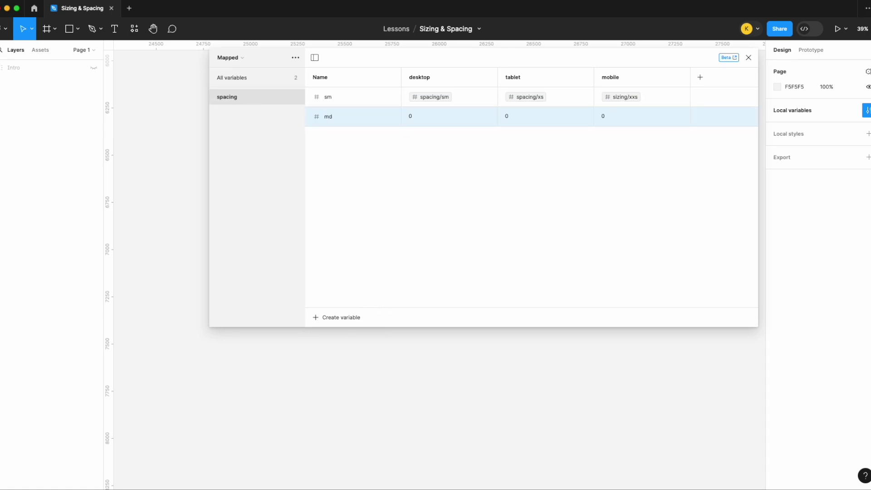
{"action": "left_click", "coordinate": [489, 117]}
{"action": "scroll", "coordinate": [447, 277], "scroll_direction": "down", "scroll_amount": 5}
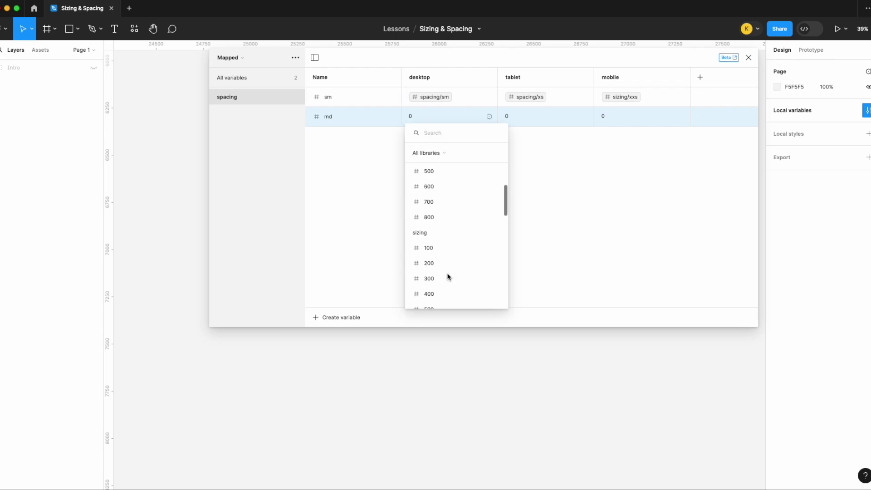
{"action": "scroll", "coordinate": [448, 277], "scroll_direction": "up", "scroll_amount": 1}
{"action": "scroll", "coordinate": [448, 276], "scroll_direction": "down", "scroll_amount": 3}
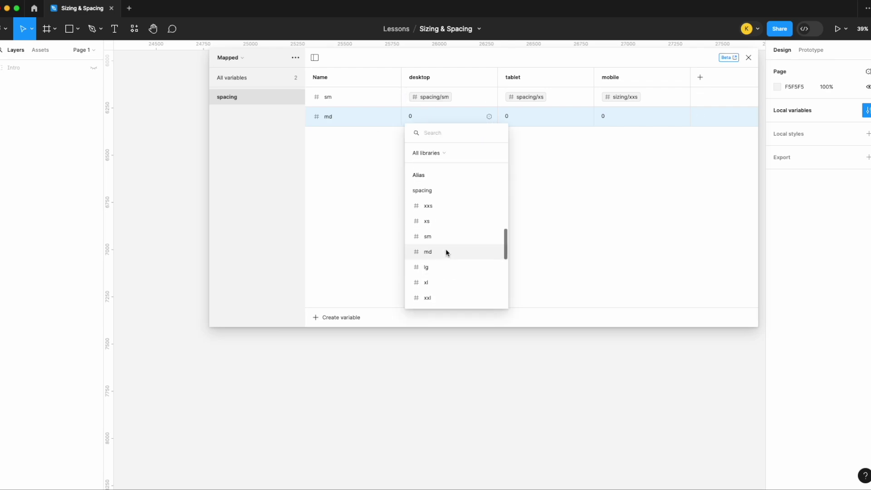
{"action": "left_click", "coordinate": [446, 249]}
{"action": "left_click", "coordinate": [586, 117]}
{"action": "scroll", "coordinate": [551, 232], "scroll_direction": "down", "scroll_amount": 5}
{"action": "scroll", "coordinate": [551, 231], "scroll_direction": "down", "scroll_amount": 4}
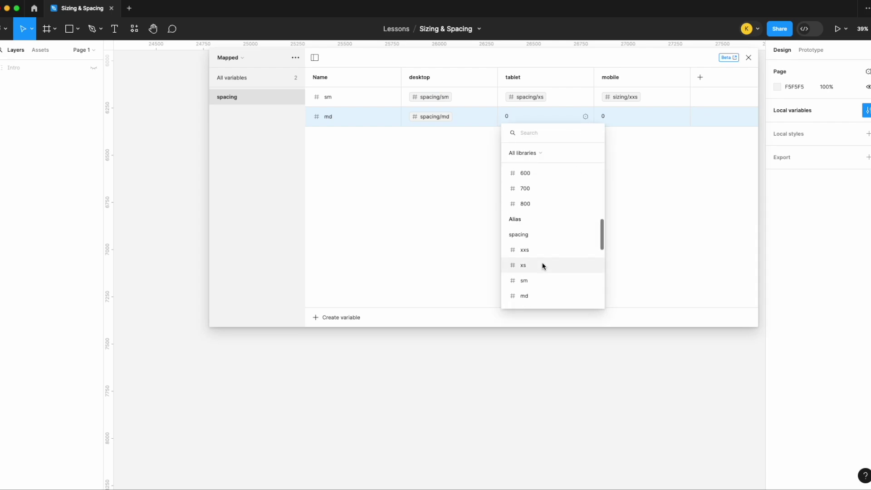
{"action": "left_click", "coordinate": [538, 282]}
{"action": "left_click", "coordinate": [681, 117]}
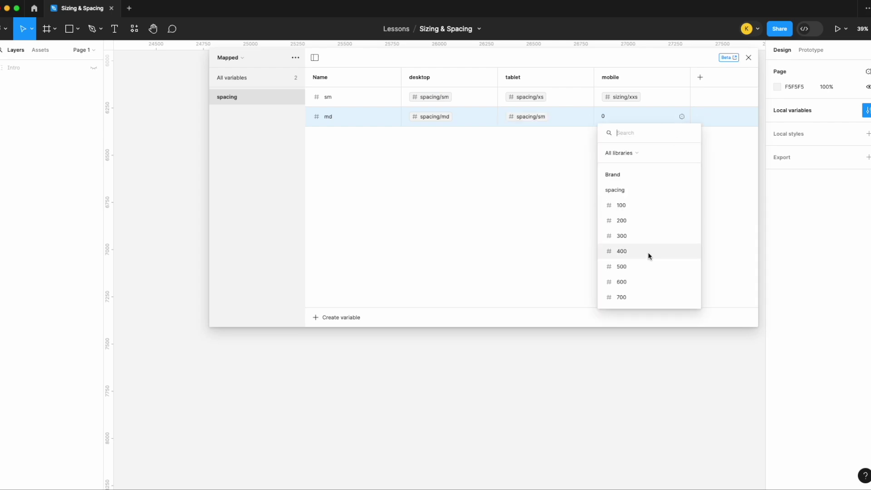
{"action": "scroll", "coordinate": [648, 251], "scroll_direction": "down", "scroll_amount": 5}
{"action": "scroll", "coordinate": [648, 252], "scroll_direction": "down", "scroll_amount": 1}
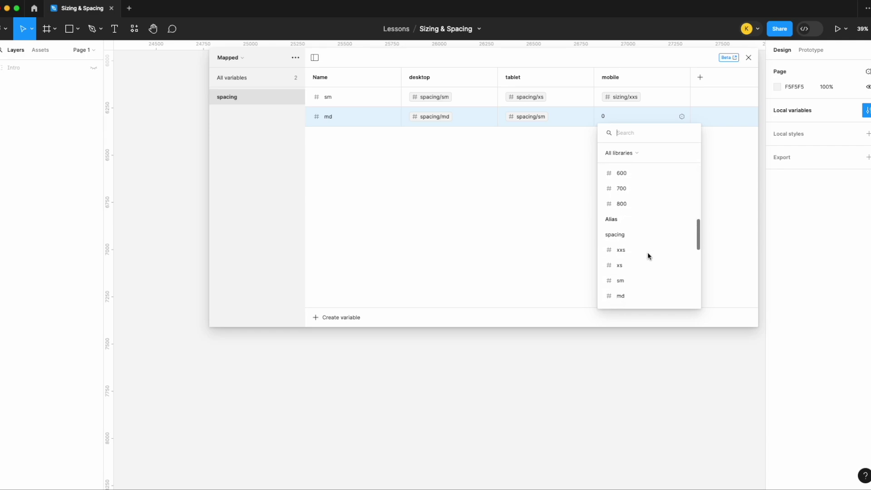
{"action": "left_click", "coordinate": [637, 266]}
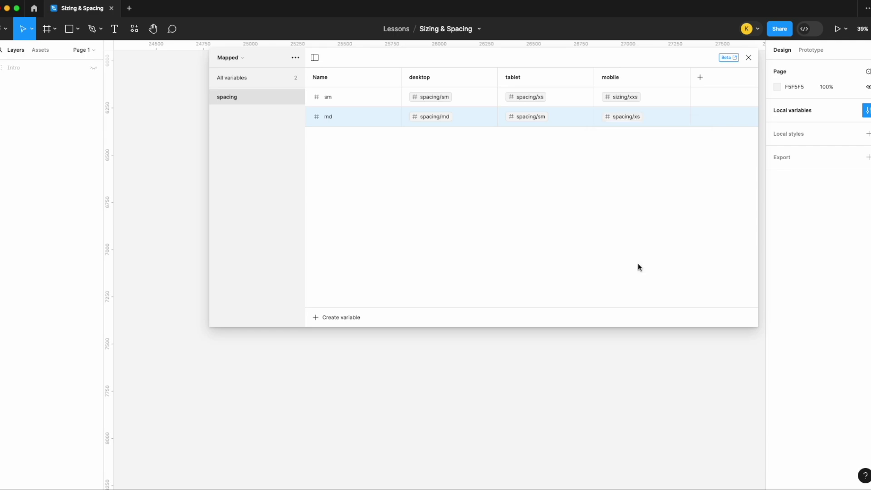
- Create number variable lg aliased to spacing/lg, spacing/md and spacing/sm across desktop, tablet, mobile
{"action": "left_click", "coordinate": [323, 316]}
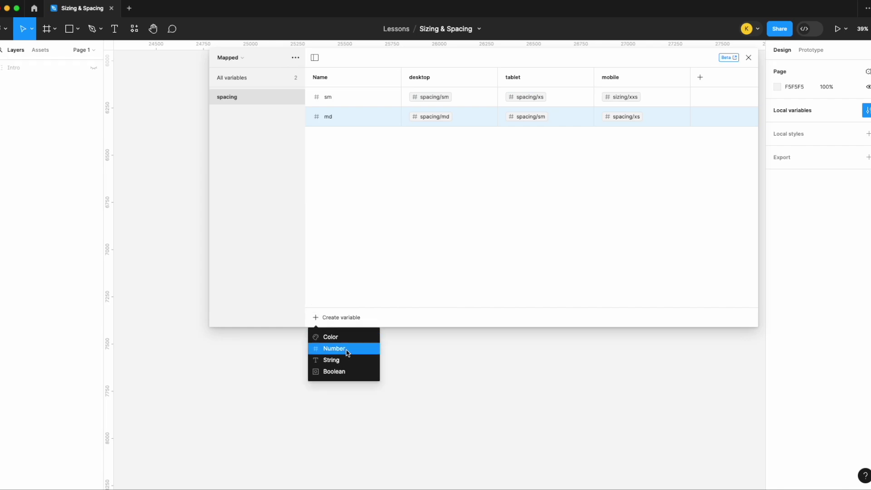
{"action": "left_click", "coordinate": [347, 349]}
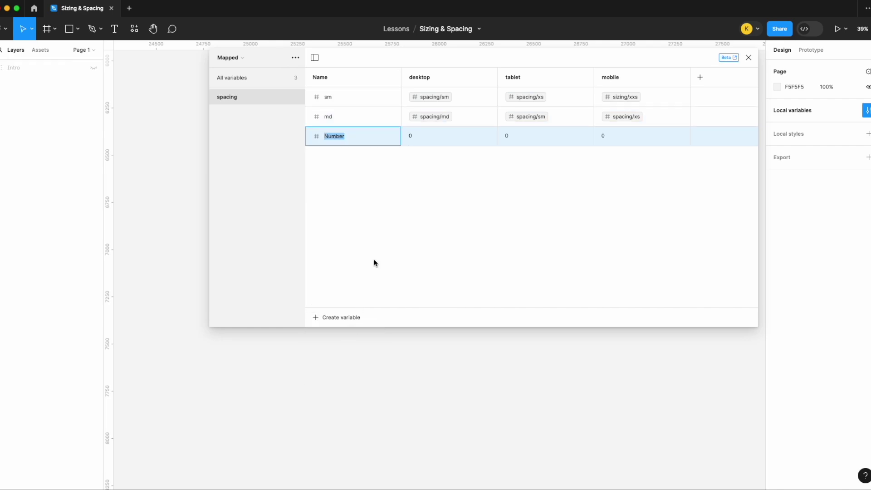
{"action": "key", "text": "Return"}
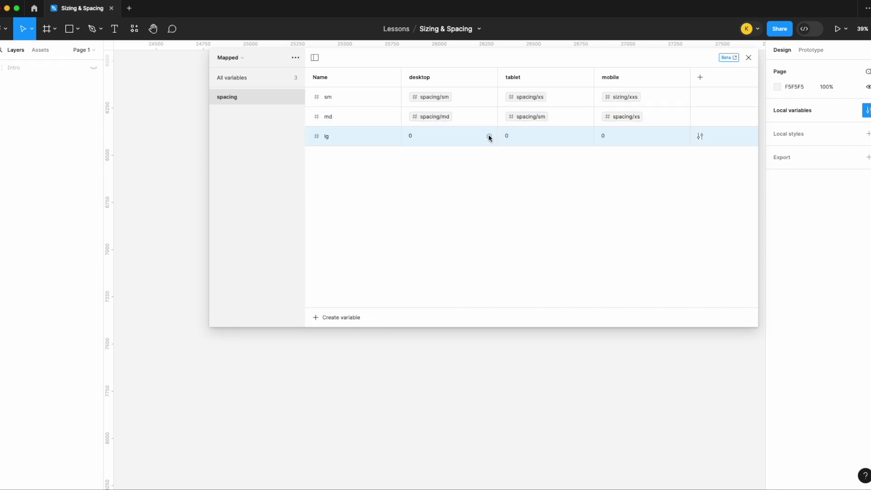
{"action": "left_click", "coordinate": [489, 137]}
{"action": "scroll", "coordinate": [474, 266], "scroll_direction": "down", "scroll_amount": 5}
{"action": "scroll", "coordinate": [474, 267], "scroll_direction": "down", "scroll_amount": 3}
{"action": "left_click", "coordinate": [448, 308]}
{"action": "left_click", "coordinate": [586, 136]}
{"action": "scroll", "coordinate": [558, 241], "scroll_direction": "down", "scroll_amount": 5}
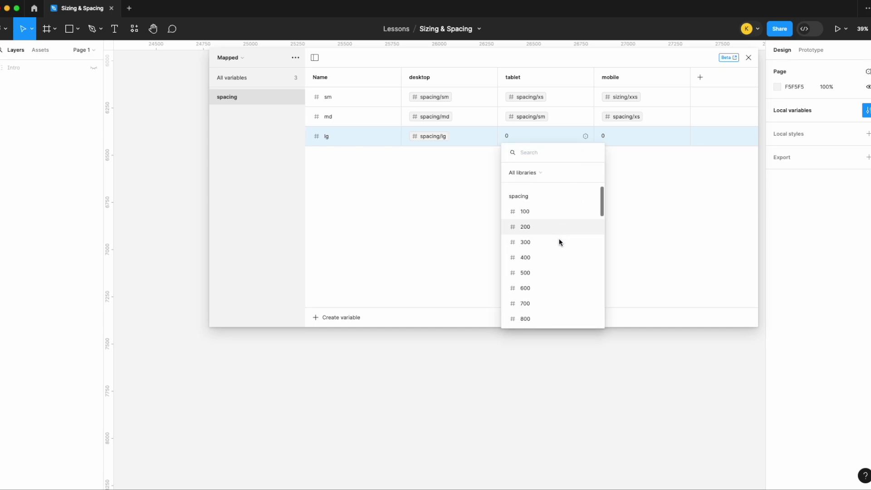
{"action": "scroll", "coordinate": [559, 243], "scroll_direction": "down", "scroll_amount": 3}
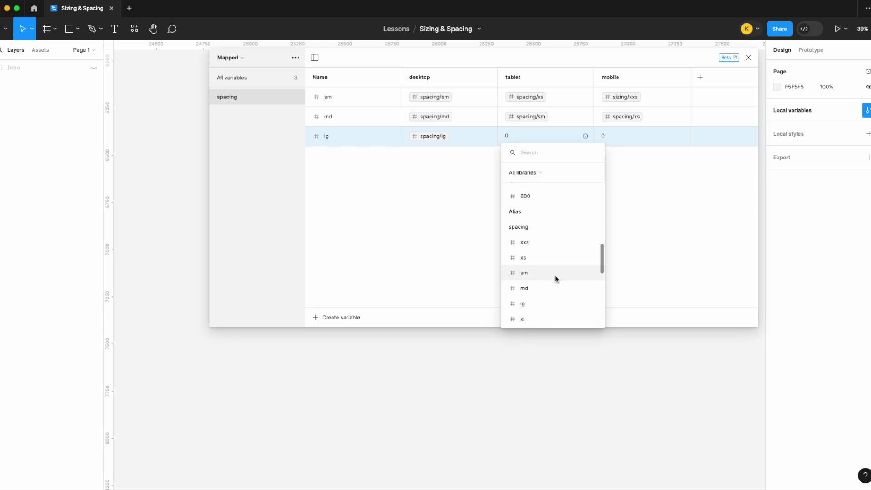
{"action": "left_click", "coordinate": [556, 289]}
{"action": "left_click", "coordinate": [682, 136]}
{"action": "scroll", "coordinate": [641, 256], "scroll_direction": "down", "scroll_amount": 8}
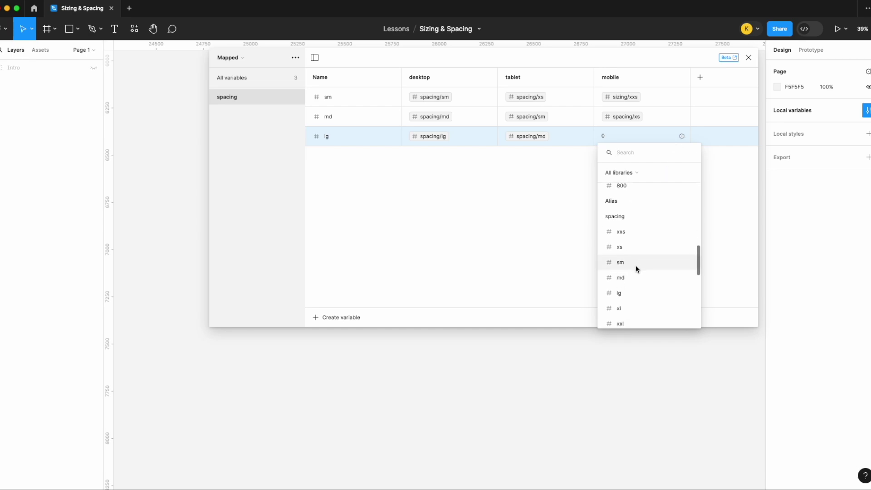
{"action": "left_click", "coordinate": [626, 262]}
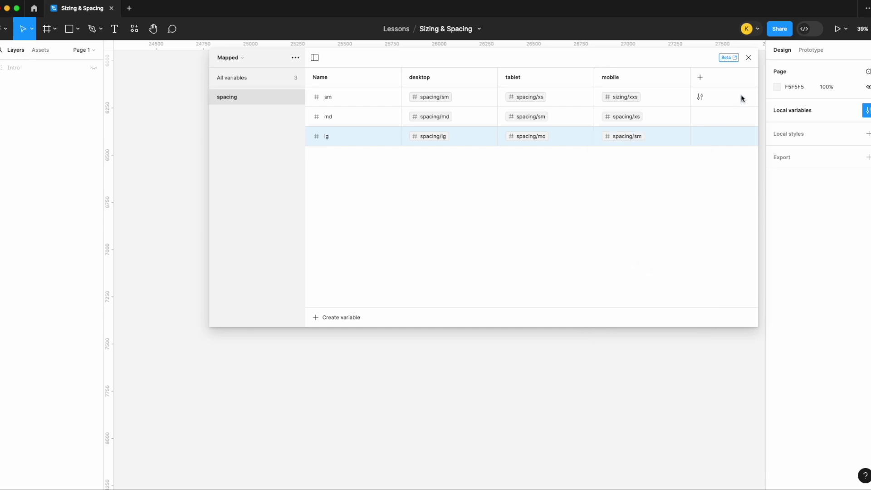
- Close the variables window and draw two grey squares side by side
{"action": "left_click", "coordinate": [748, 58]}
{"action": "left_click", "coordinate": [78, 28]}
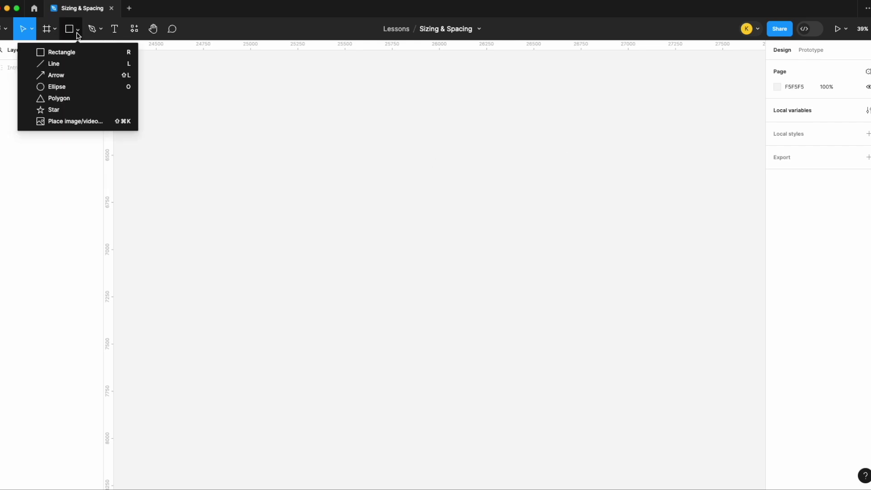
{"action": "left_click", "coordinate": [86, 51]}
{"action": "mouse_move", "coordinate": [375, 164]}
{"action": "left_mouse_down"}
{"action": "mouse_move", "coordinate": [428, 216]}
{"action": "mouse_move", "coordinate": [510, 204]}
{"action": "left_mouse_up"}
{"action": "scroll", "coordinate": [428, 217], "scroll_direction": "up", "scroll_amount": 5}
{"action": "left_click_drag", "start_coordinate": [521, 254], "coordinate": [340, 115]}
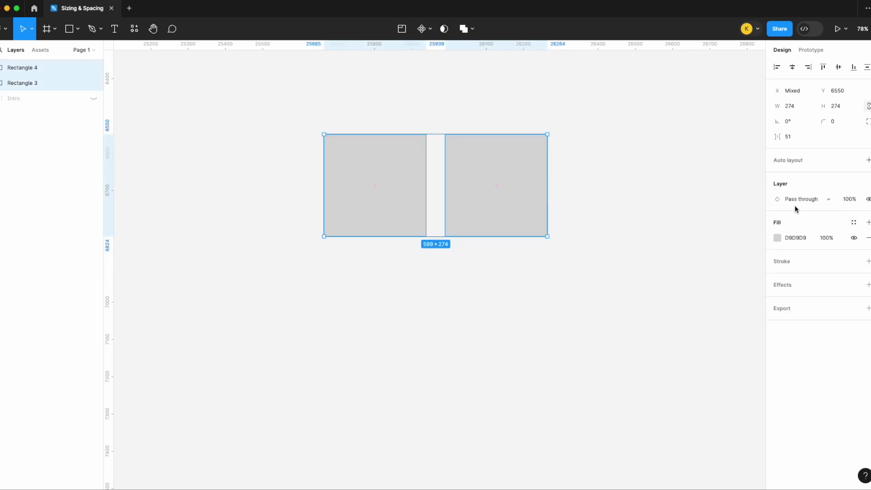
- Wrap the two squares in an auto layout row with its gap bound to spacing lg
{"action": "right_click", "coordinate": [524, 170]}
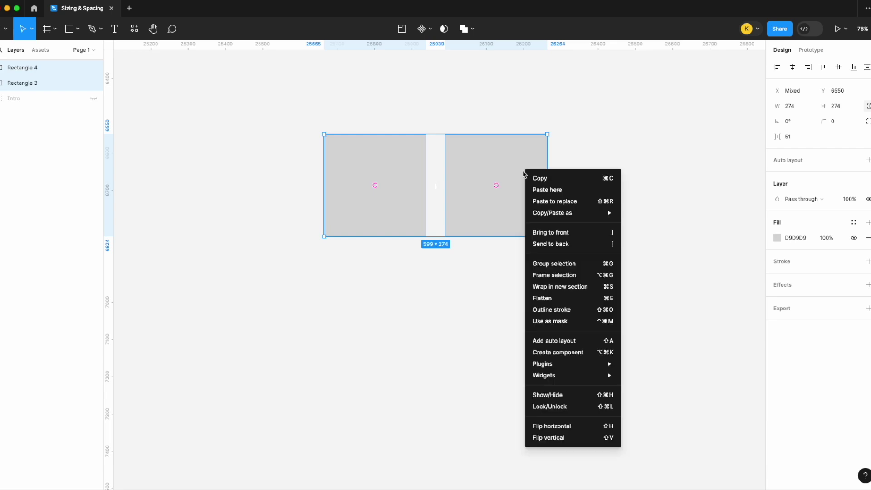
{"action": "left_click", "coordinate": [553, 339]}
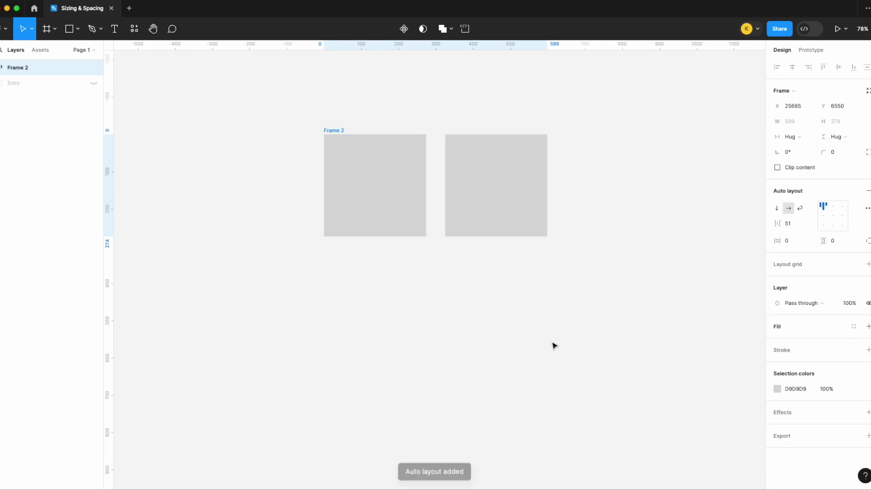
{"action": "left_click", "coordinate": [810, 223]}
{"action": "left_click", "coordinate": [807, 250]}
{"action": "scroll", "coordinate": [807, 374], "scroll_direction": "down", "scroll_amount": 10}
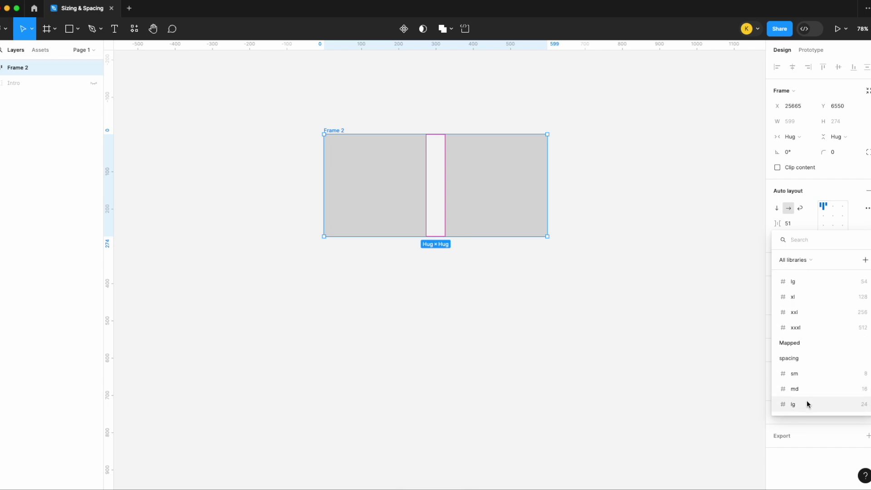
{"action": "left_click", "coordinate": [807, 404]}
{"action": "left_click", "coordinate": [559, 349]}
{"action": "scroll", "coordinate": [414, 167], "scroll_direction": "up", "scroll_amount": 5}
{"action": "scroll", "coordinate": [429, 150], "scroll_direction": "down", "scroll_amount": 2}
- Draw Frame 3 around the squares row and Frame 4 beside it
{"action": "left_click", "coordinate": [54, 30]}
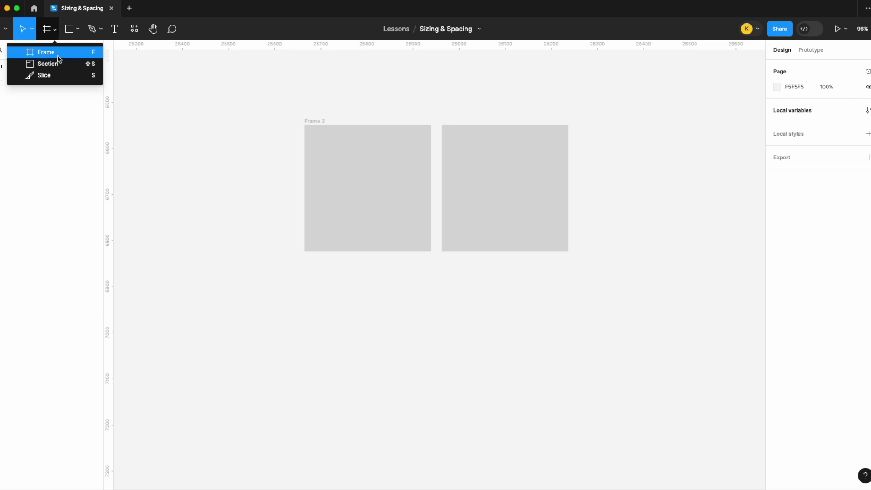
{"action": "left_click", "coordinate": [59, 59]}
{"action": "left_click_drag", "start_coordinate": [263, 98], "coordinate": [607, 295]}
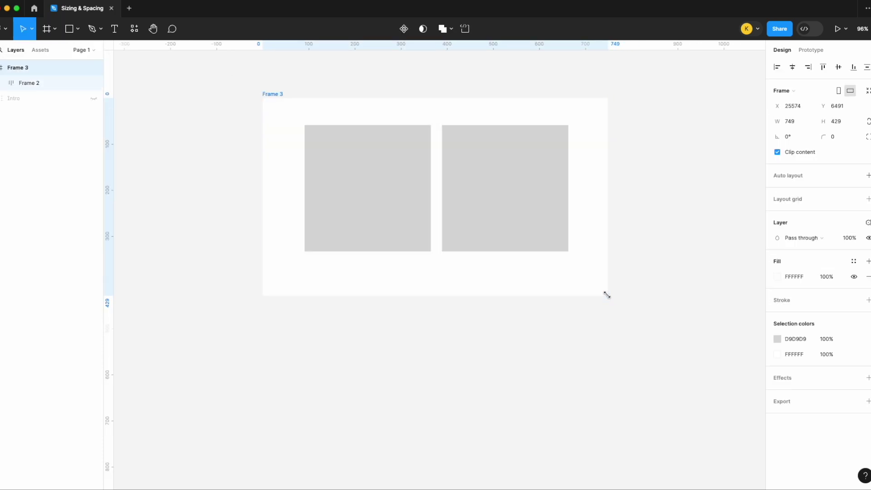
{"action": "scroll", "coordinate": [607, 295], "scroll_direction": "down", "scroll_amount": 3}
{"action": "scroll", "coordinate": [639, 272], "scroll_direction": "up", "scroll_amount": 3}
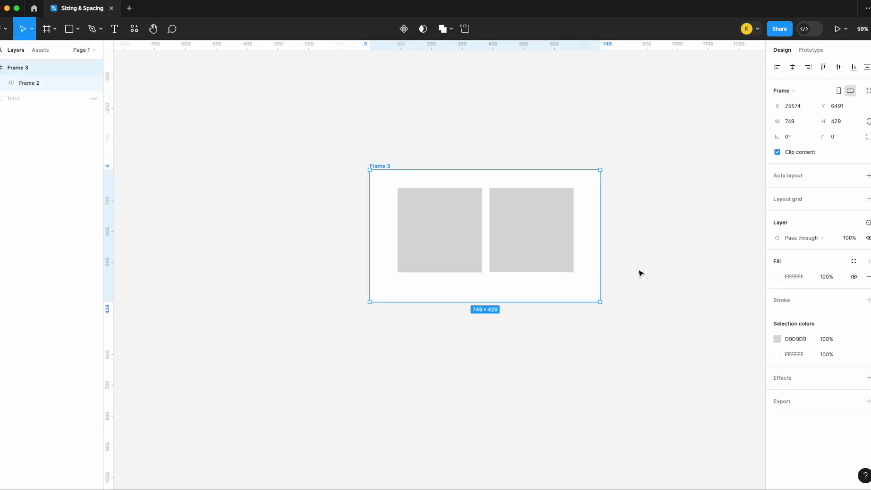
{"action": "left_click", "coordinate": [55, 30]}
{"action": "left_click", "coordinate": [58, 55]}
{"action": "scroll", "coordinate": [525, 161], "scroll_direction": "right", "scroll_amount": 3}
{"action": "left_click_drag", "start_coordinate": [476, 162], "coordinate": [728, 313]}
{"action": "scroll", "coordinate": [614, 243], "scroll_direction": "down", "scroll_amount": 3}
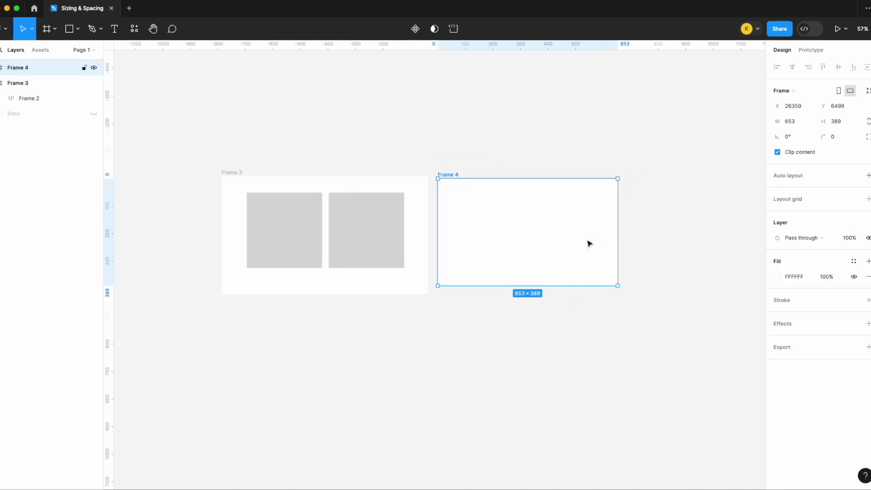
- Duplicate Frame 4 as Frame 5, resize it to 469×308 and move it down-right
{"action": "key", "text": "ctrl+d"}
{"action": "mouse_move", "coordinate": [563, 239]}
{"action": "left_mouse_down"}
{"action": "mouse_move", "coordinate": [704, 241]}
{"action": "mouse_move", "coordinate": [576, 247]}
{"action": "mouse_move", "coordinate": [561, 239]}
{"action": "left_mouse_up"}
{"action": "scroll", "coordinate": [580, 240], "scroll_direction": "right", "scroll_amount": 3}
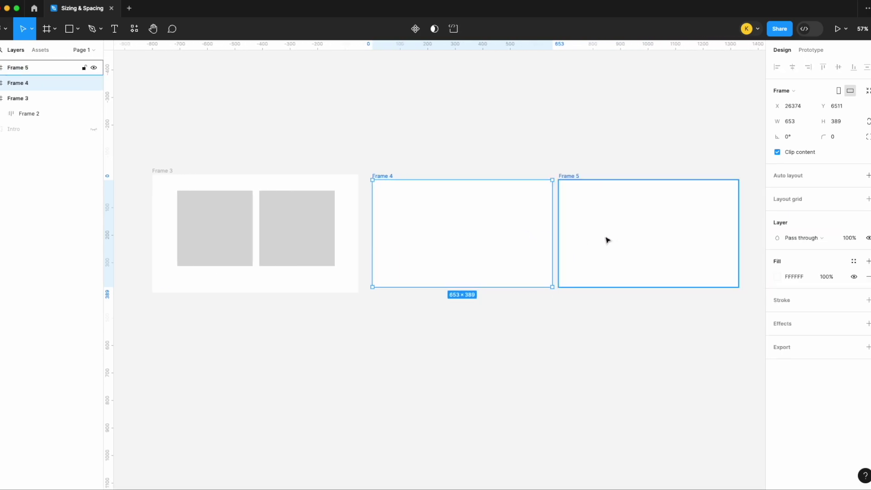
{"action": "left_click", "coordinate": [607, 239]}
{"action": "left_click_drag", "start_coordinate": [738, 256], "coordinate": [687, 257]}
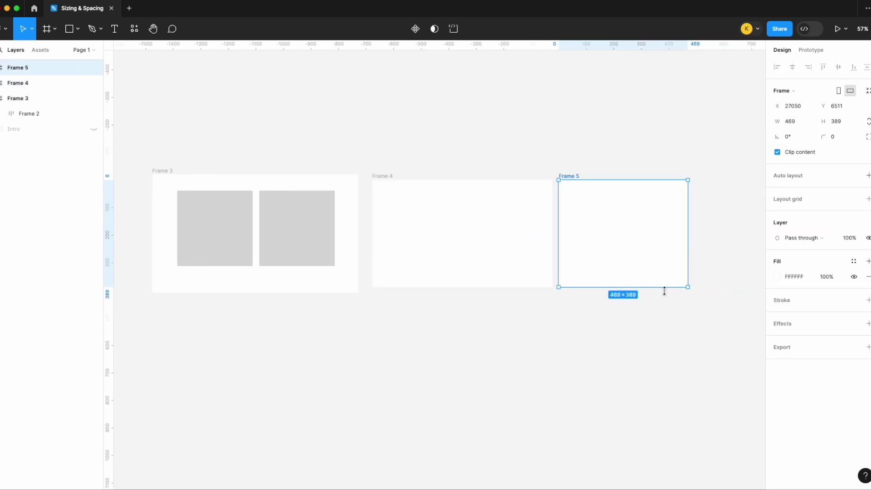
{"action": "left_click_drag", "start_coordinate": [664, 290], "coordinate": [664, 264]}
{"action": "left_click_drag", "start_coordinate": [662, 235], "coordinate": [672, 246]}
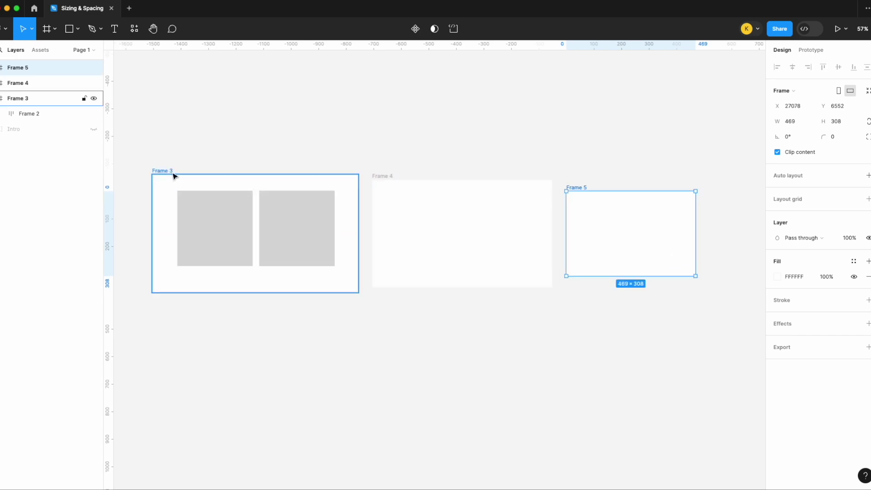
- Copy the squares row into Frame 4, then delete Frames 3, 4 and 5
{"action": "left_click", "coordinate": [223, 230]}
{"action": "left_click_drag", "start_coordinate": [224, 229], "coordinate": [571, 169]}
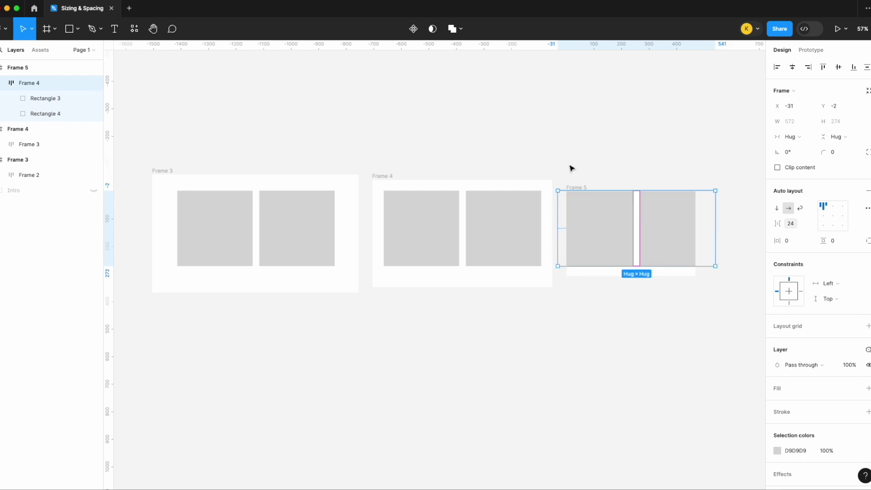
{"action": "left_click_drag", "start_coordinate": [700, 363], "coordinate": [184, 131]}
{"action": "key", "text": "Delete"}
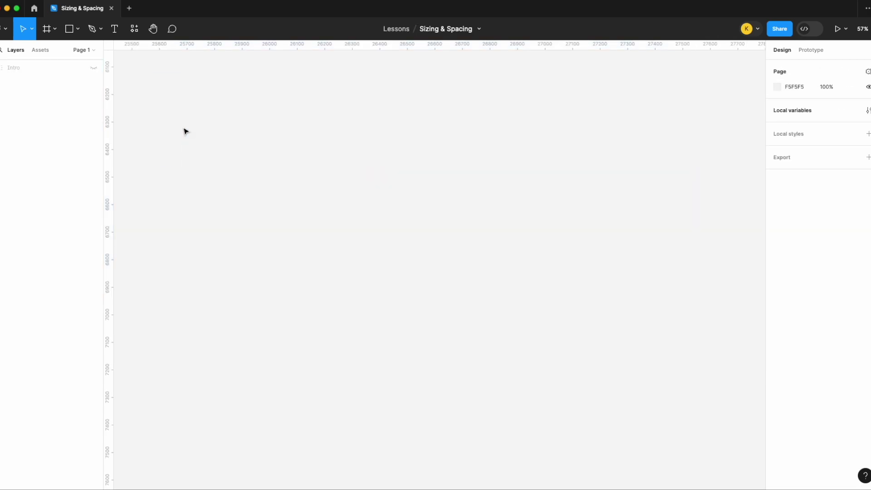
- Create a 1440×1024 Desktop preset frame
{"action": "left_click", "coordinate": [54, 29]}
{"action": "left_click", "coordinate": [46, 51]}
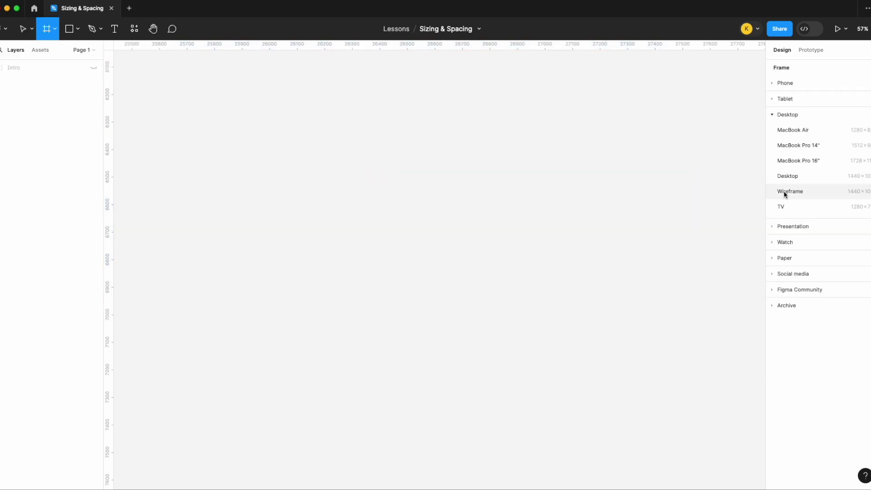
{"action": "left_click", "coordinate": [815, 177]}
{"action": "scroll", "coordinate": [548, 177], "scroll_direction": "down", "scroll_amount": 3}
{"action": "scroll", "coordinate": [408, 136], "scroll_direction": "right", "scroll_amount": 5}
- Try a Surface Pro 8 tablet frame aligned to Desktop - 1, then delete it
{"action": "left_click", "coordinate": [61, 32]}
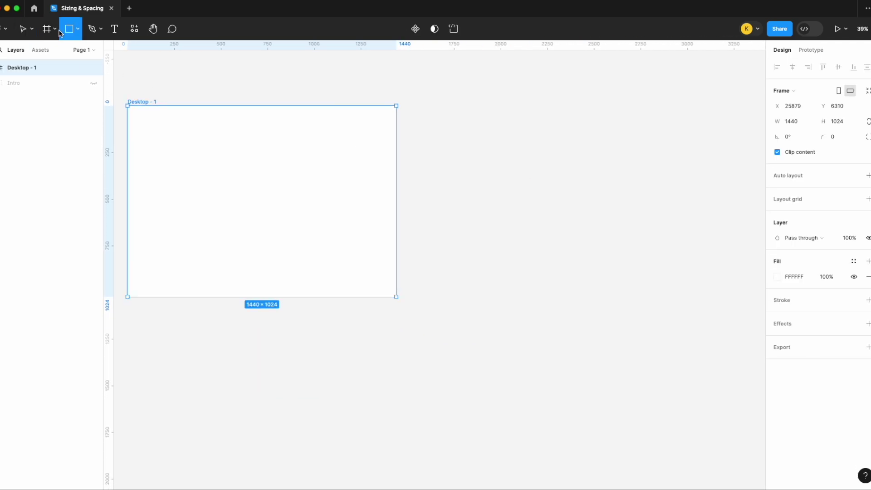
{"action": "left_click", "coordinate": [59, 32]}
{"action": "left_click", "coordinate": [62, 52]}
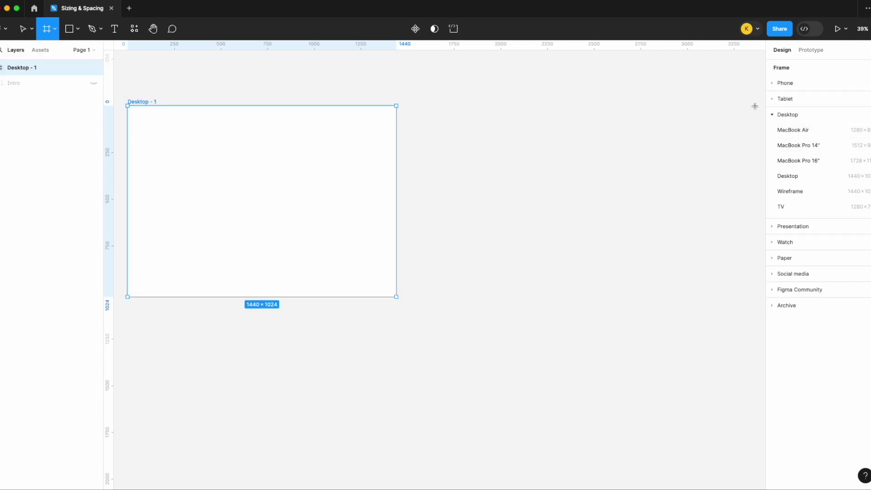
{"action": "left_click", "coordinate": [776, 99]}
{"action": "left_click", "coordinate": [800, 115]}
{"action": "left_click_drag", "start_coordinate": [544, 255], "coordinate": [544, 192]}
{"action": "key", "text": "Delete"}
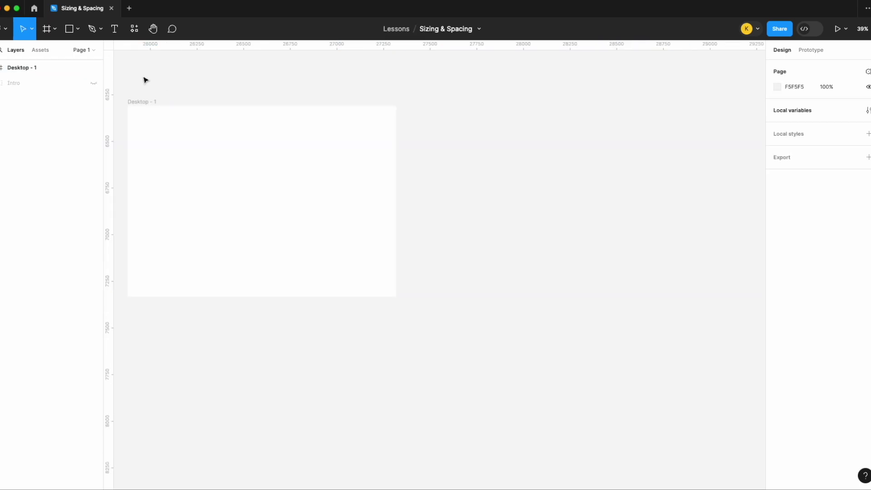
- Add an iPad Pro 11" frame aligned with the top of Desktop - 1
{"action": "left_click", "coordinate": [55, 29]}
{"action": "left_click", "coordinate": [57, 51]}
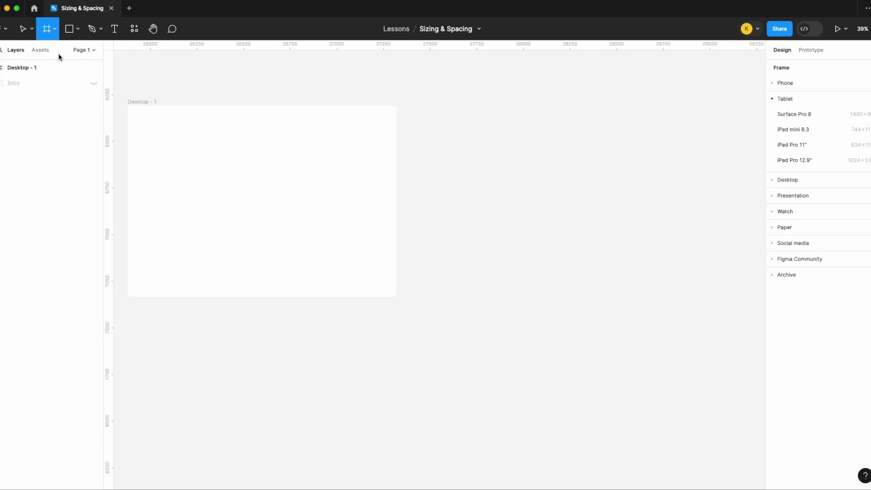
{"action": "left_click", "coordinate": [807, 146]}
{"action": "left_click_drag", "start_coordinate": [472, 260], "coordinate": [483, 214]}
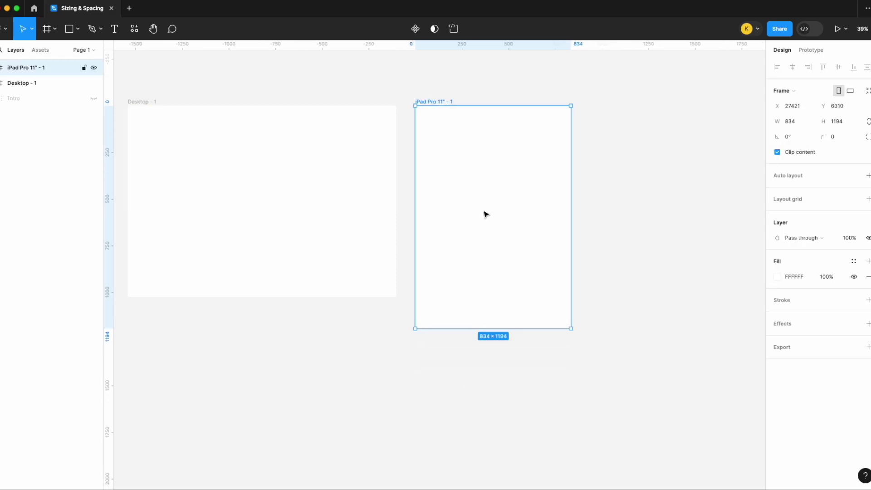
{"action": "left_click", "coordinate": [634, 170]}
- Add an iPhone 14 & 15 Pro frame from the phone presets
{"action": "left_click", "coordinate": [54, 29]}
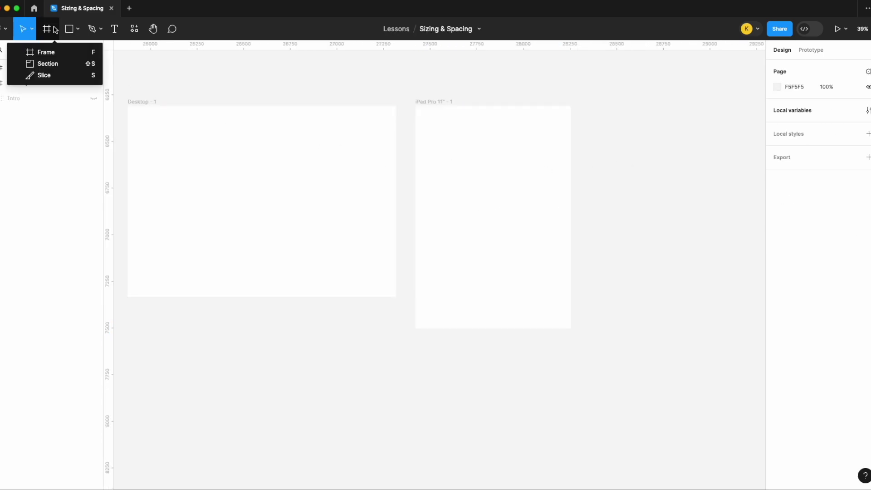
{"action": "left_click", "coordinate": [55, 51]}
{"action": "left_click", "coordinate": [772, 78]}
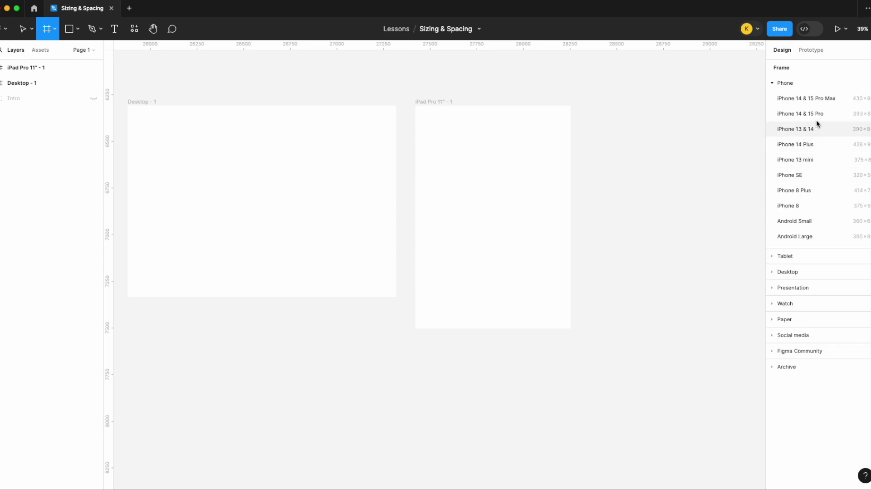
{"action": "left_click", "coordinate": [829, 119]}
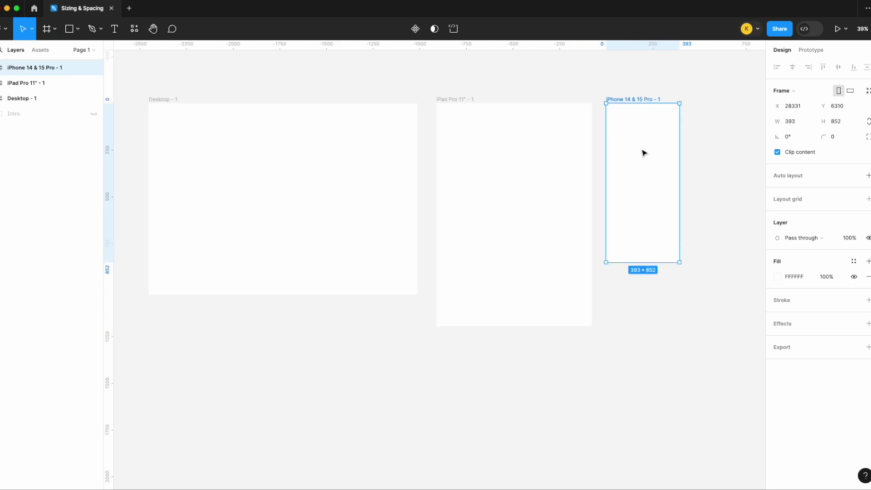
{"action": "scroll", "coordinate": [644, 153], "scroll_direction": "left", "scroll_amount": 5}
- Draw a 255×255 grey square, duplicate it, and move both into Desktop - 1
{"action": "left_click", "coordinate": [68, 29]}
{"action": "mouse_move", "coordinate": [296, 325]}
{"action": "left_mouse_down"}
{"action": "mouse_move", "coordinate": [343, 373]}
{"action": "mouse_move", "coordinate": [388, 363]}
{"action": "left_mouse_up"}
{"action": "left_click", "coordinate": [415, 396]}
{"action": "left_click_drag", "start_coordinate": [416, 397], "coordinate": [290, 313]}
{"action": "left_click_drag", "start_coordinate": [355, 348], "coordinate": [408, 194]}
- Make the squares an auto layout row with the gap bound to spacing lg (24)
{"action": "key", "text": "shift+a"}
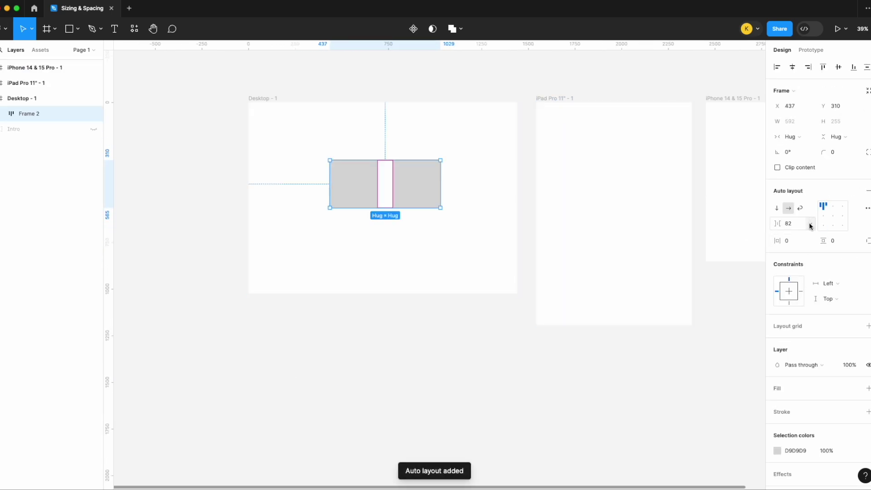
{"action": "left_click", "coordinate": [810, 226]}
{"action": "left_click", "coordinate": [808, 257]}
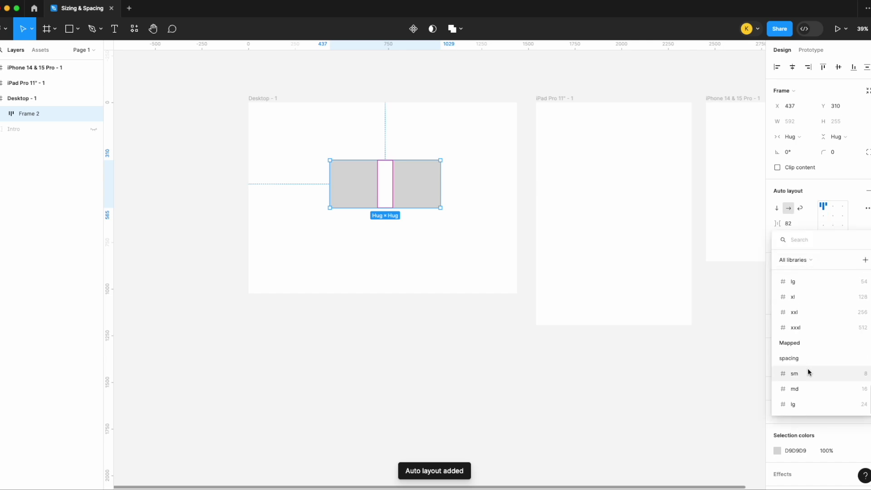
{"action": "left_click", "coordinate": [807, 403]}
{"action": "scroll", "coordinate": [429, 225], "scroll_direction": "up", "scroll_amount": 3}
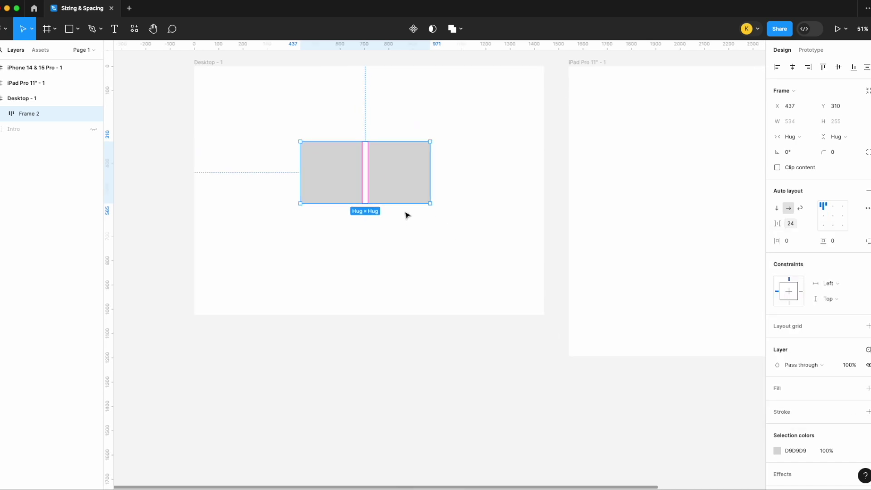
{"action": "scroll", "coordinate": [407, 215], "scroll_direction": "up", "scroll_amount": 2}
{"action": "left_click", "coordinate": [227, 95]}
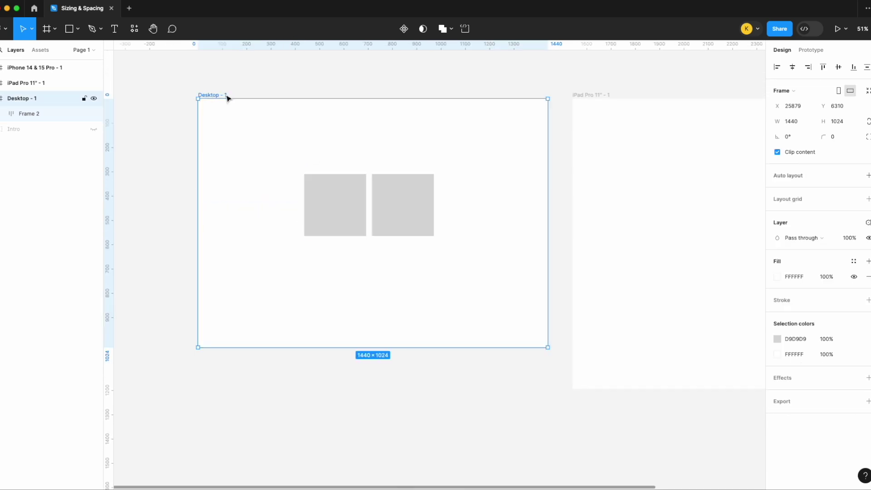
- Set Desktop - 1's variable mode to Mapped desktop
{"action": "left_click", "coordinate": [868, 224]}
{"action": "mouse_move", "coordinate": [816, 252]}
{"action": "left_click", "coordinate": [732, 272]}
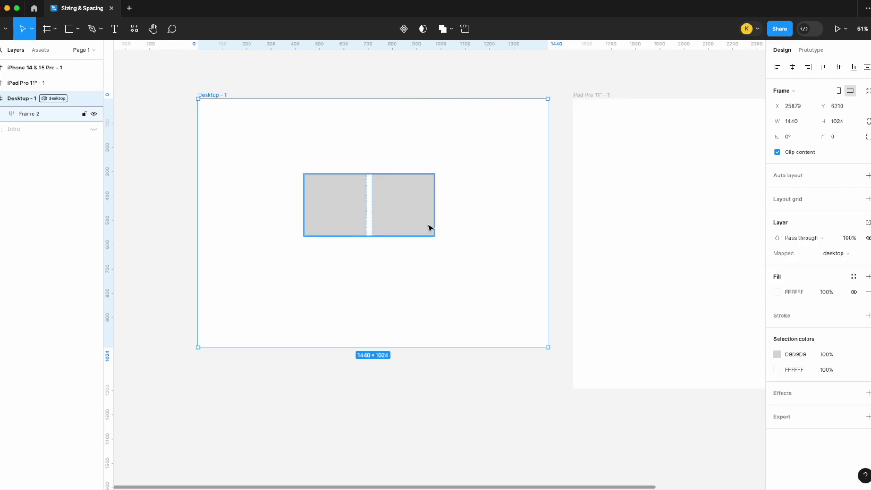
- Duplicate the squares row Frame 2 into the iPad Pro 11" frame
{"action": "left_click", "coordinate": [400, 208]}
{"action": "key", "text": "ctrl+d"}
{"action": "left_click_drag", "start_coordinate": [390, 212], "coordinate": [701, 203]}
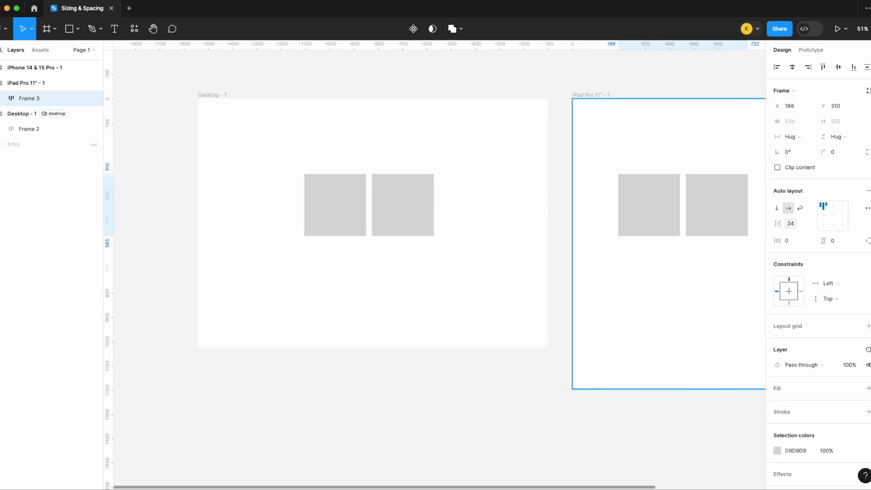
{"action": "scroll", "coordinate": [449, 78], "scroll_direction": "right", "scroll_amount": 3}
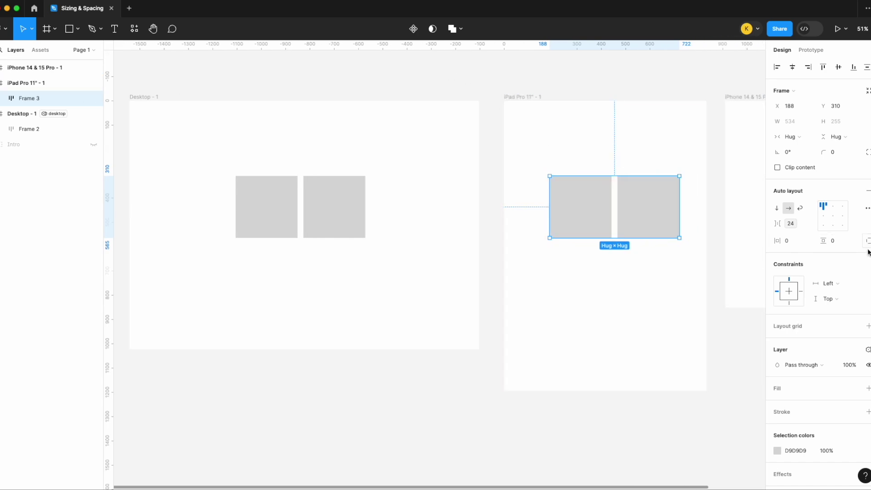
- Set the iPad Pro 11" - 1 frame's variable mode to Mapped tablet
{"action": "left_click", "coordinate": [521, 97]}
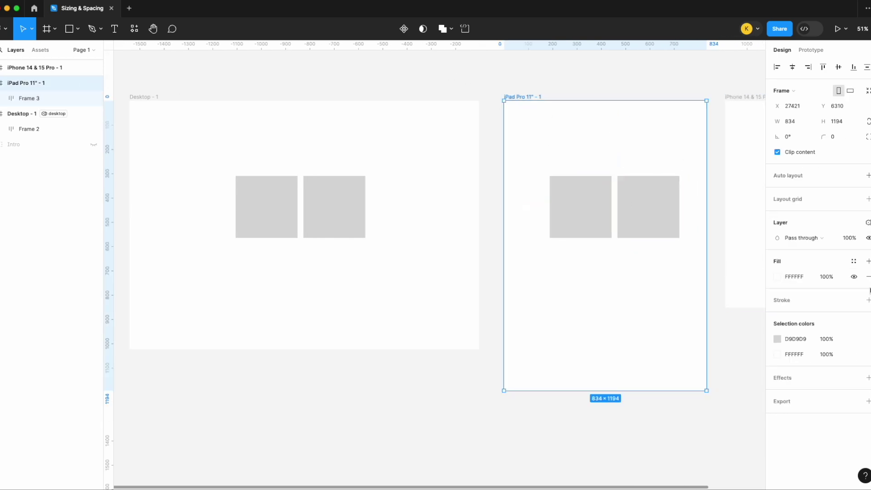
{"action": "left_click", "coordinate": [868, 224]}
{"action": "mouse_move", "coordinate": [816, 251]}
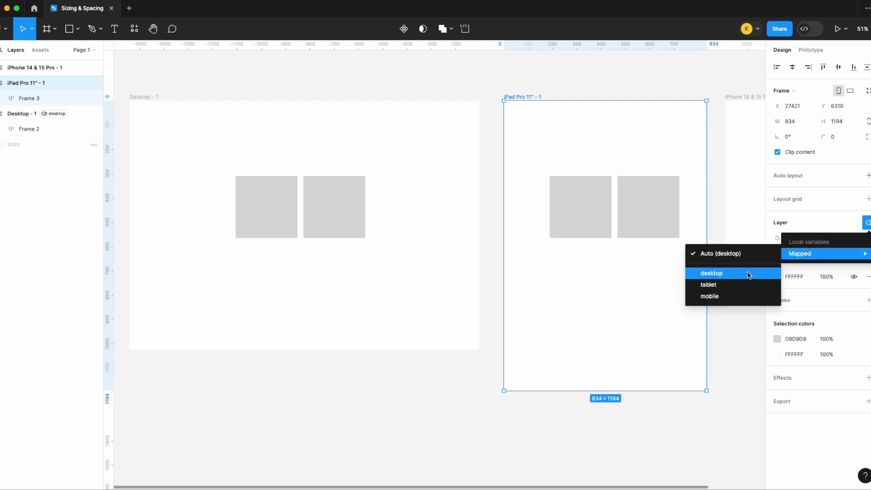
{"action": "left_click", "coordinate": [725, 285]}
{"action": "scroll", "coordinate": [641, 225], "scroll_direction": "up", "scroll_amount": 5}
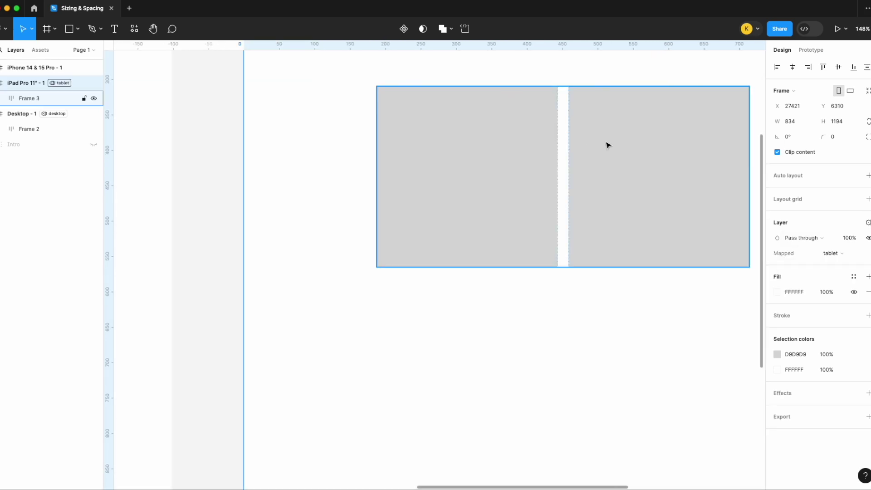
{"action": "scroll", "coordinate": [614, 210], "scroll_direction": "down", "scroll_amount": 1}
- Copy the tablet card row into the iPhone frame
{"action": "left_click", "coordinate": [613, 210]}
{"action": "scroll", "coordinate": [612, 211], "scroll_direction": "down", "scroll_amount": 5}
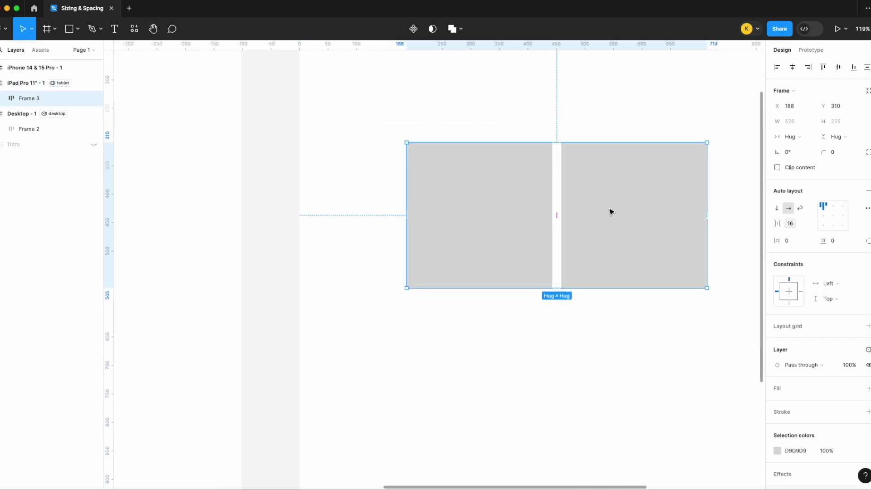
{"action": "left_click", "coordinate": [420, 217]}
{"action": "scroll", "coordinate": [402, 209], "scroll_direction": "right", "scroll_amount": 5}
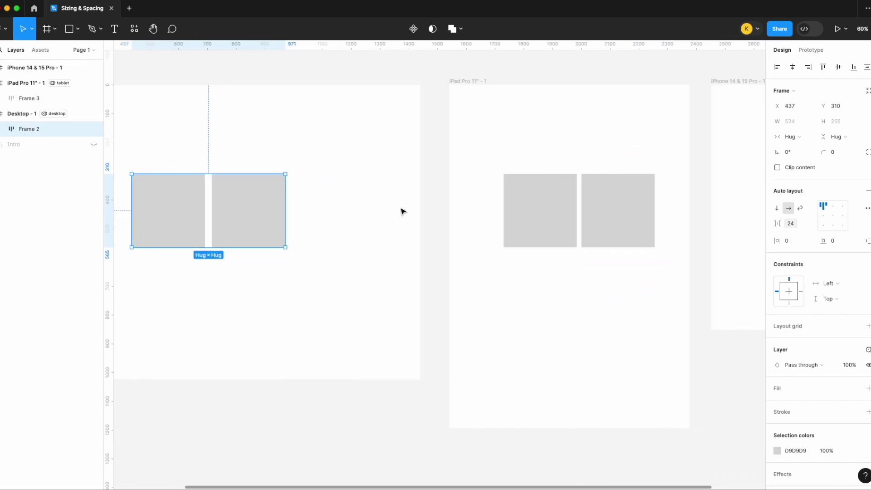
{"action": "left_click", "coordinate": [471, 221]}
{"action": "left_click_drag", "start_coordinate": [467, 222], "coordinate": [664, 198]}
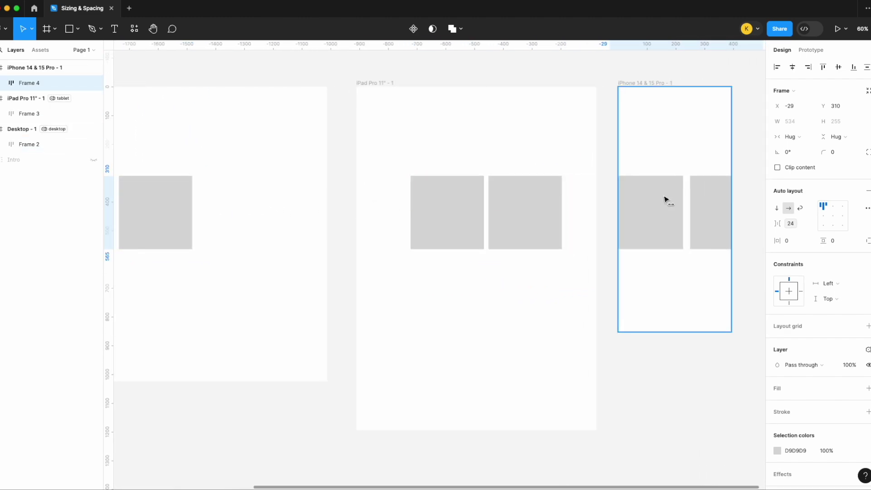
- Set the iPhone frame's variable mode to Mapped mobile
{"action": "left_click", "coordinate": [646, 83]}
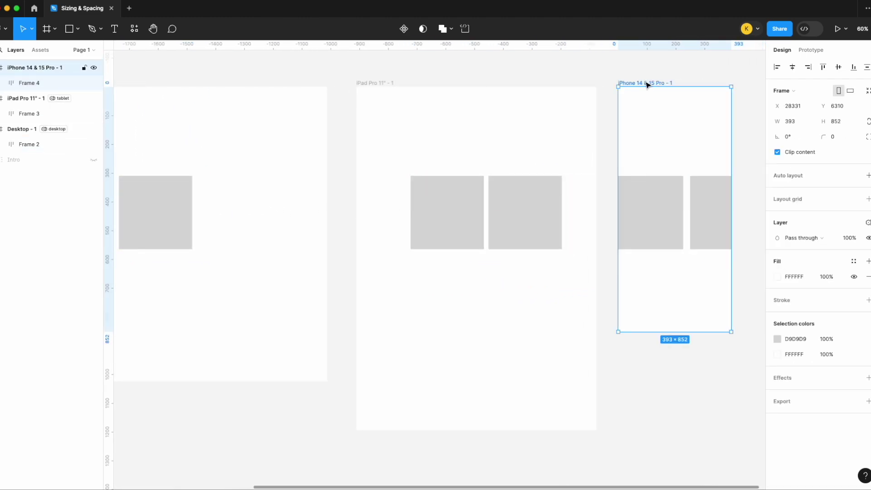
{"action": "left_click", "coordinate": [867, 223]}
{"action": "mouse_move", "coordinate": [816, 256]}
{"action": "left_click", "coordinate": [733, 296]}
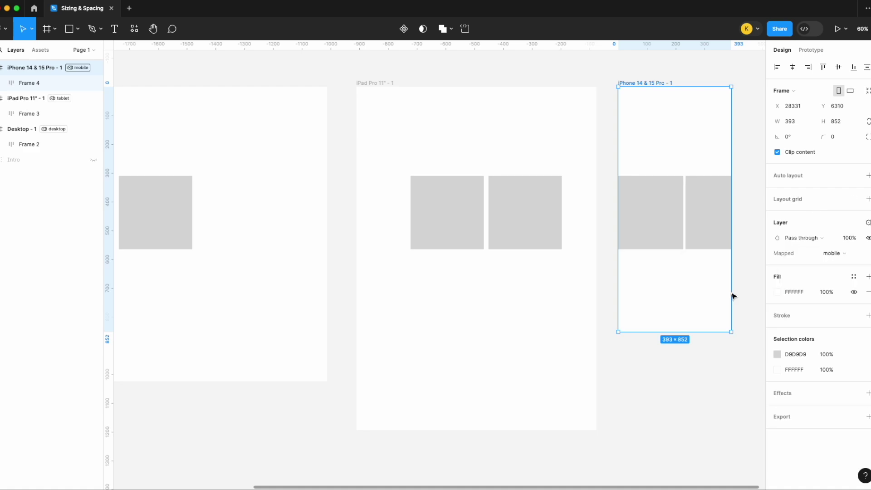
{"action": "scroll", "coordinate": [704, 176], "scroll_direction": "up", "scroll_amount": 5}
{"action": "scroll", "coordinate": [692, 210], "scroll_direction": "right", "scroll_amount": 3}
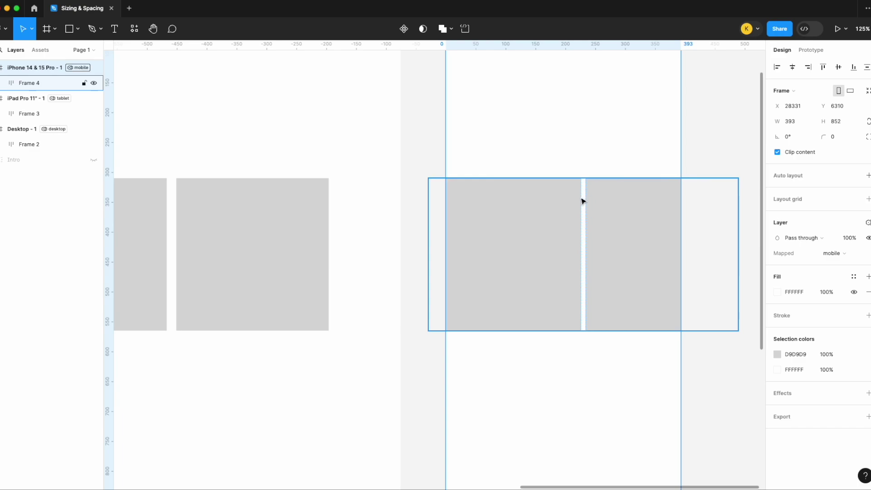
{"action": "scroll", "coordinate": [582, 201], "scroll_direction": "down", "scroll_amount": 5}
{"action": "left_click", "coordinate": [682, 170]}
{"action": "scroll", "coordinate": [682, 169], "scroll_direction": "down", "scroll_amount": 4}
{"action": "scroll", "coordinate": [684, 136], "scroll_direction": "left", "scroll_amount": 1}
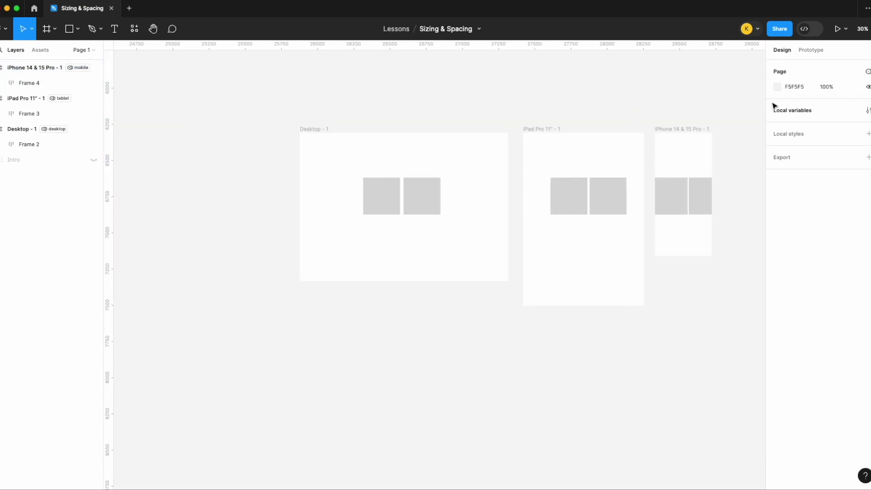
{"action": "left_click", "coordinate": [867, 109]}
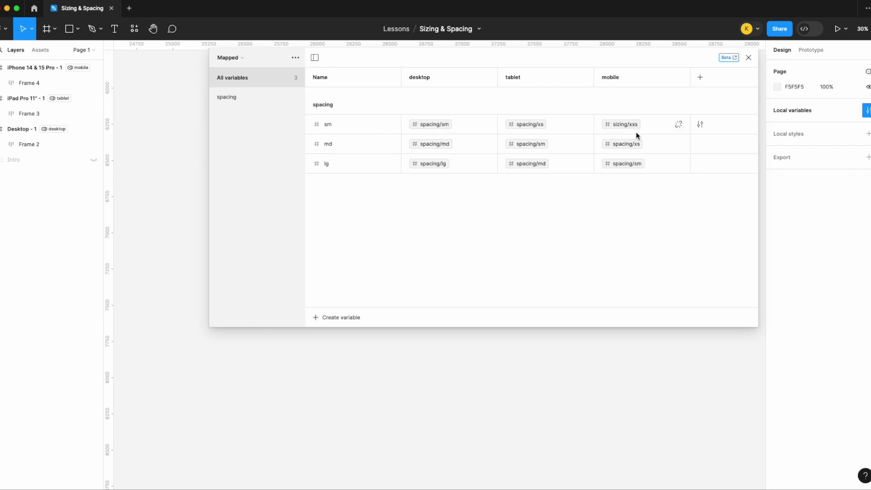
- Close the variables window and delete the Desktop, iPad and iPhone frames
{"action": "left_click", "coordinate": [749, 58]}
{"action": "left_click_drag", "start_coordinate": [266, 350], "coordinate": [725, 74]}
{"action": "key", "text": "Delete"}
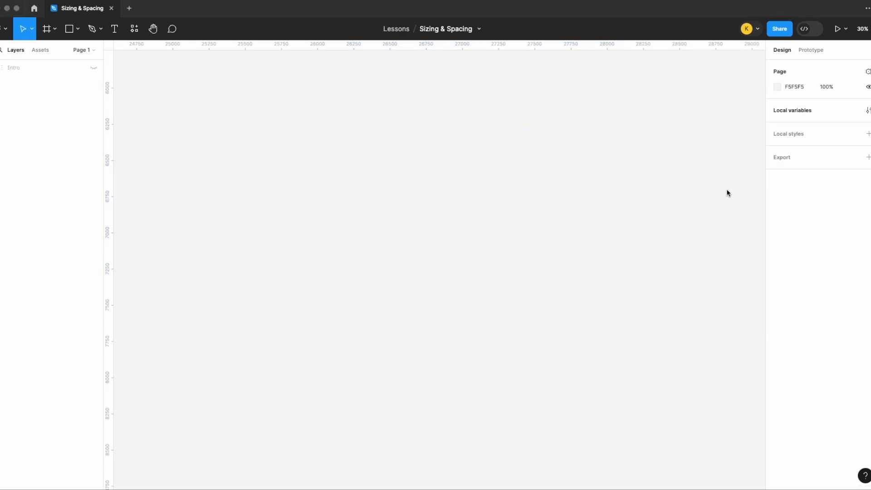
{"action": "left_click", "coordinate": [867, 112]}
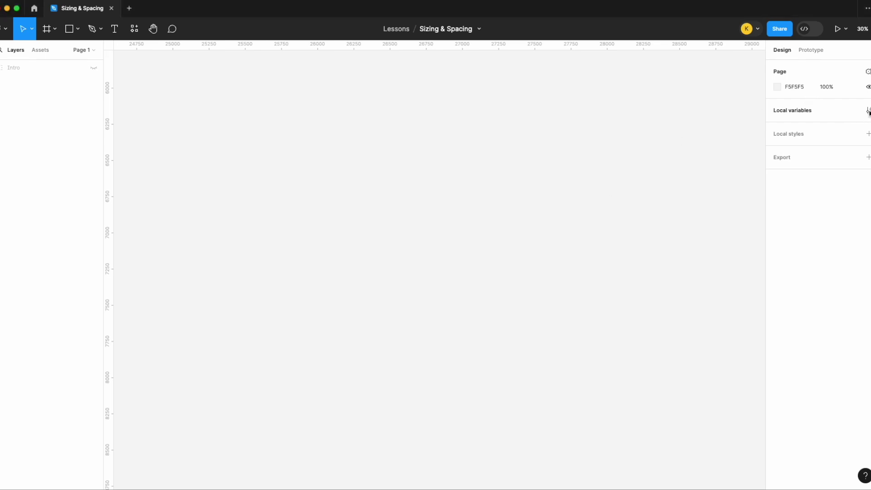
- In Local variables, create a new number variable sm and filter the list to sizing
{"action": "left_click", "coordinate": [867, 110]}
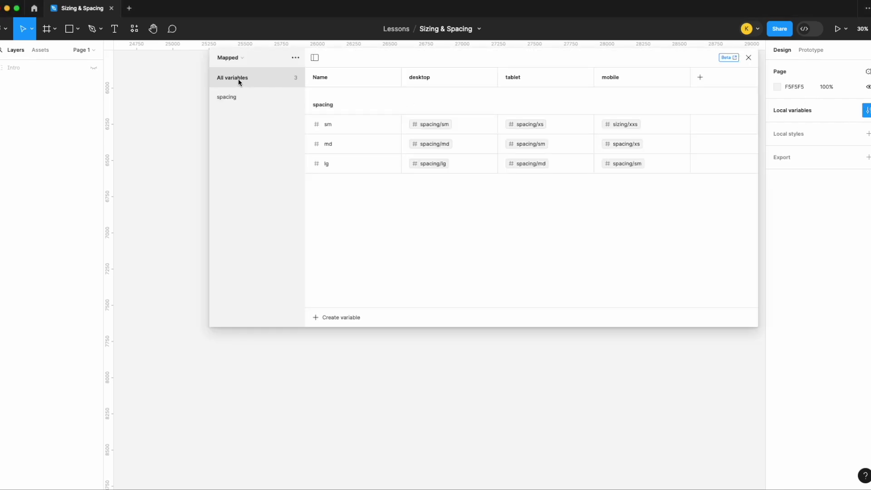
{"action": "left_click", "coordinate": [344, 317]}
{"action": "left_click", "coordinate": [371, 347]}
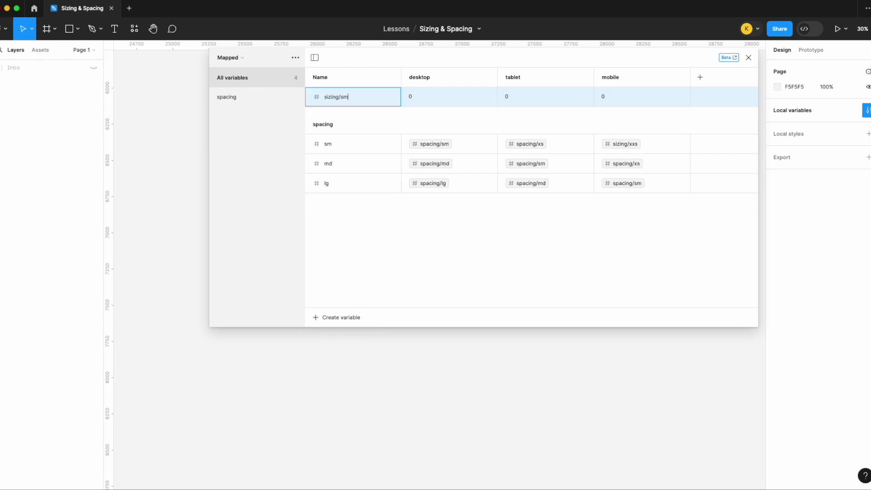
{"action": "key", "text": "Return"}
{"action": "left_click", "coordinate": [249, 103]}
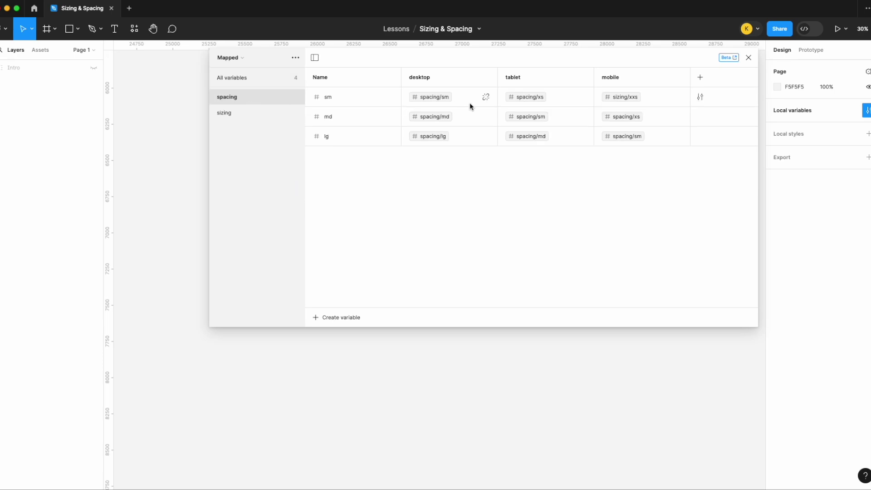
{"action": "left_click", "coordinate": [231, 113]}
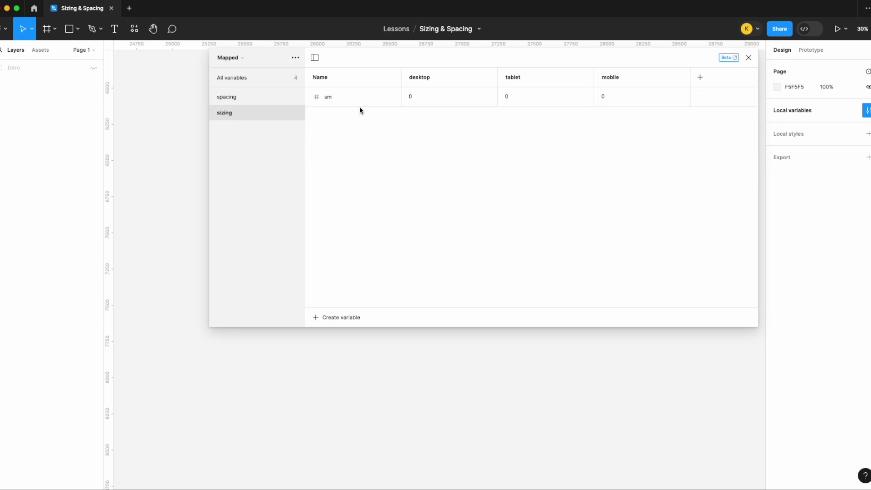
- Alias sm to sizing/sm, sizing/xs and sizing/xxs for desktop, tablet and mobile
{"action": "left_click", "coordinate": [489, 97]}
{"action": "scroll", "coordinate": [465, 225], "scroll_direction": "down", "scroll_amount": 5}
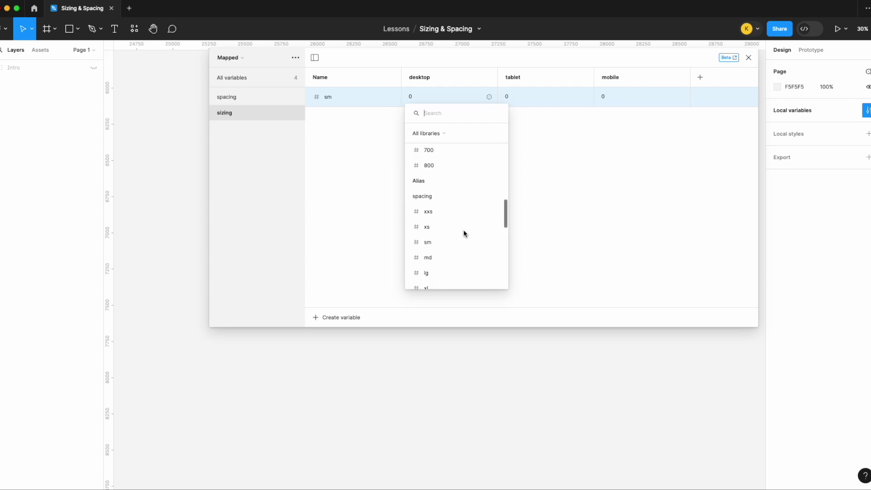
{"action": "scroll", "coordinate": [463, 233], "scroll_direction": "up", "scroll_amount": 3}
{"action": "scroll", "coordinate": [464, 233], "scroll_direction": "down", "scroll_amount": 4}
{"action": "left_click", "coordinate": [457, 231]}
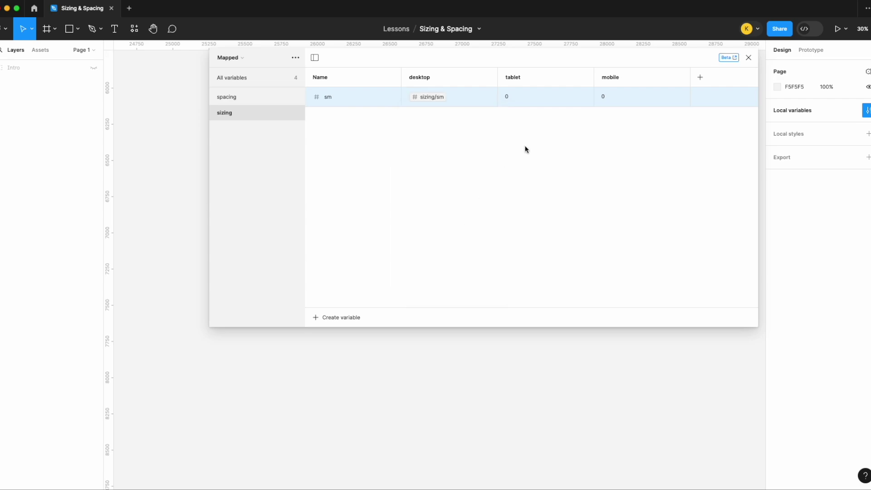
{"action": "left_click", "coordinate": [585, 97]}
{"action": "scroll", "coordinate": [554, 241], "scroll_direction": "down", "scroll_amount": 2}
{"action": "scroll", "coordinate": [554, 239], "scroll_direction": "down", "scroll_amount": 5}
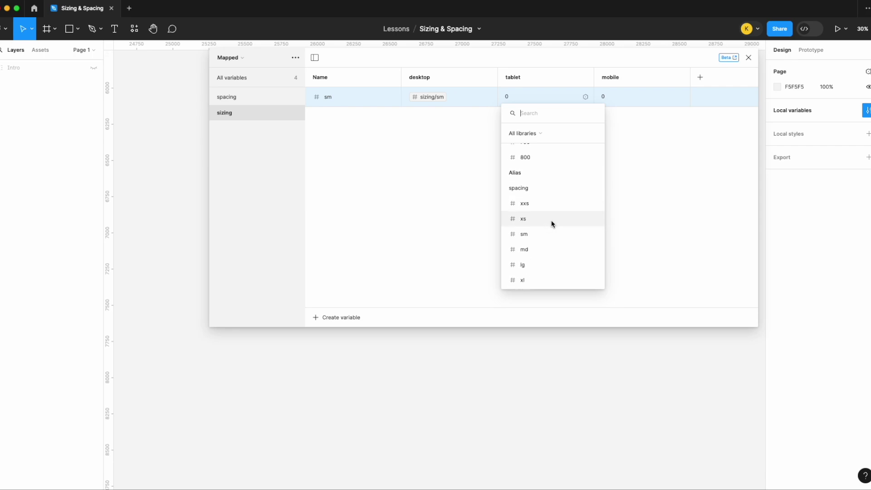
{"action": "scroll", "coordinate": [551, 220], "scroll_direction": "down", "scroll_amount": 3}
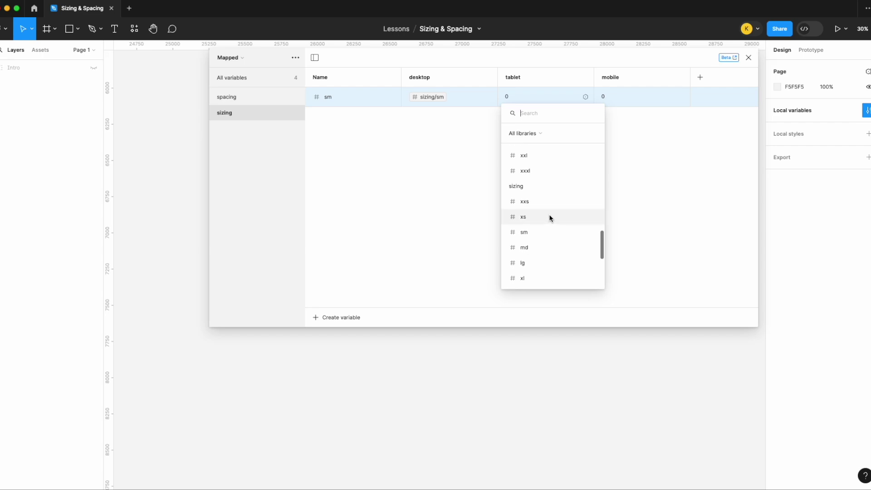
{"action": "left_click", "coordinate": [549, 218]}
{"action": "left_click", "coordinate": [682, 97]}
{"action": "scroll", "coordinate": [629, 214], "scroll_direction": "down", "scroll_amount": 5}
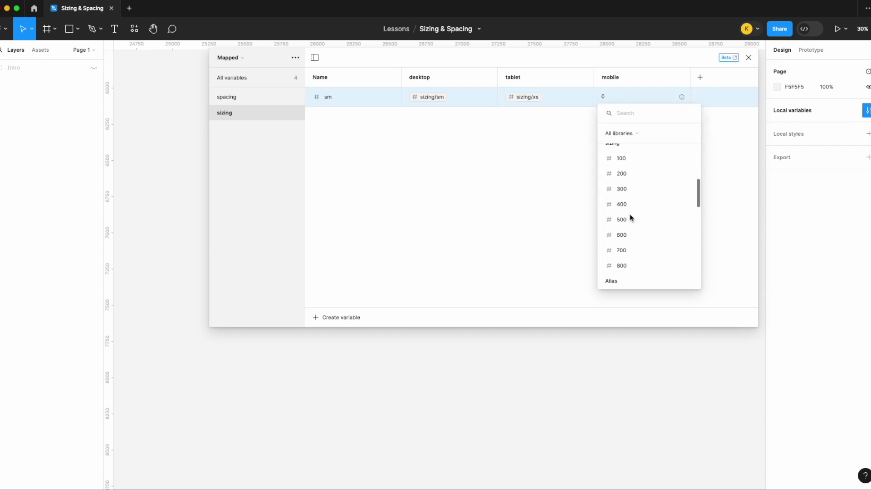
{"action": "scroll", "coordinate": [630, 214], "scroll_direction": "down", "scroll_amount": 1}
{"action": "left_click", "coordinate": [629, 229]}
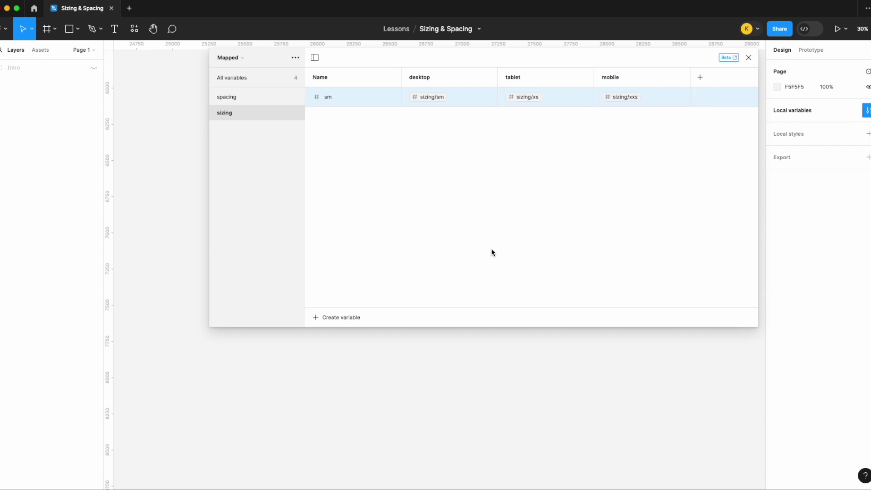
- Create another number variable named md
{"action": "left_click", "coordinate": [340, 317]}
{"action": "left_click", "coordinate": [334, 348]}
{"action": "type", "text": "md"}
{"action": "key", "text": "Return"}
- Alias md to sizing/md, sizing/sm and sizing/xs for desktop, tablet and mobile
{"action": "left_click", "coordinate": [489, 116]}
{"action": "scroll", "coordinate": [475, 243], "scroll_direction": "down", "scroll_amount": 8}
{"action": "scroll", "coordinate": [476, 244], "scroll_direction": "up", "scroll_amount": 3}
{"action": "scroll", "coordinate": [475, 244], "scroll_direction": "down", "scroll_amount": 3}
{"action": "left_click", "coordinate": [466, 233]}
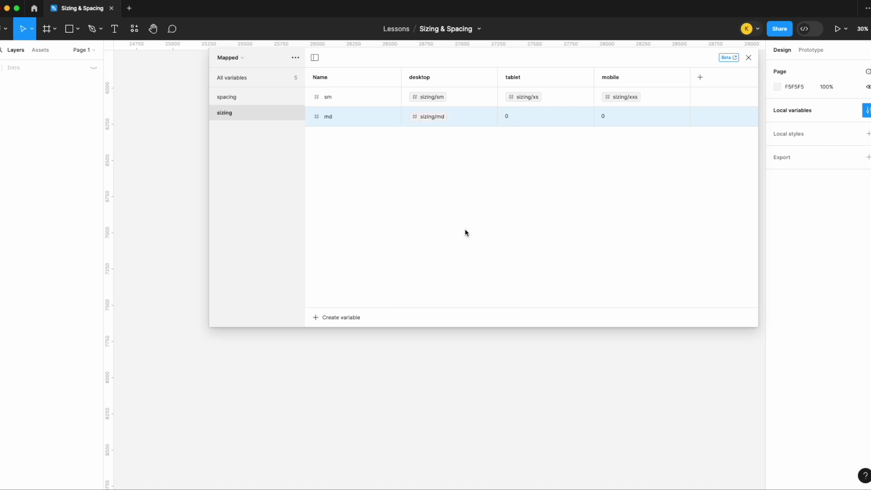
{"action": "left_click", "coordinate": [584, 117]}
{"action": "scroll", "coordinate": [545, 247], "scroll_direction": "down", "scroll_amount": 10}
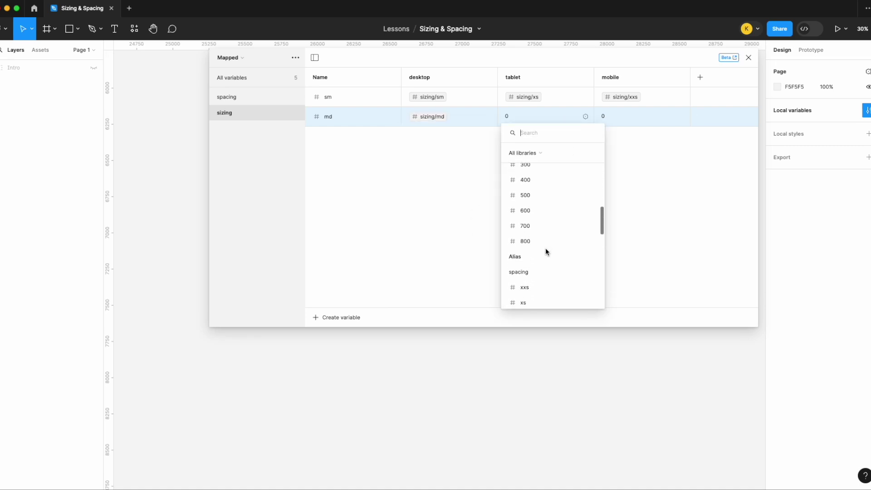
{"action": "scroll", "coordinate": [545, 248], "scroll_direction": "down", "scroll_amount": 5}
{"action": "left_click", "coordinate": [541, 262]}
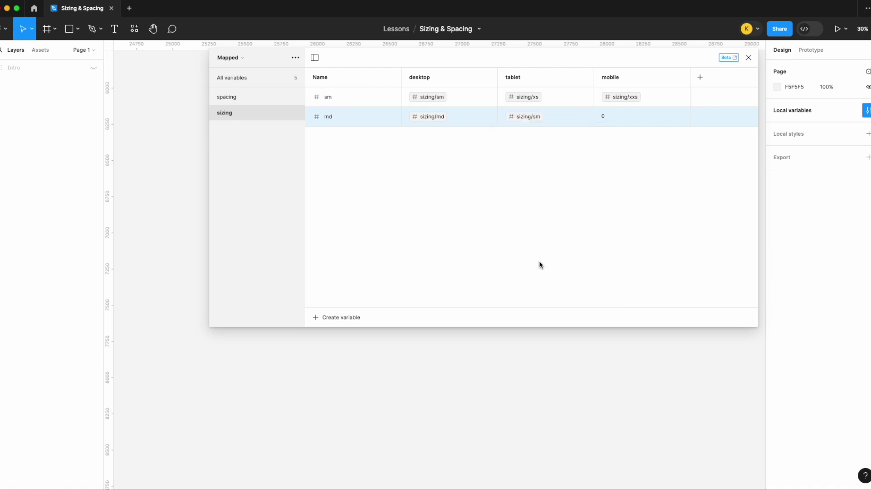
{"action": "left_click", "coordinate": [680, 117]}
{"action": "scroll", "coordinate": [634, 227], "scroll_direction": "down", "scroll_amount": 10}
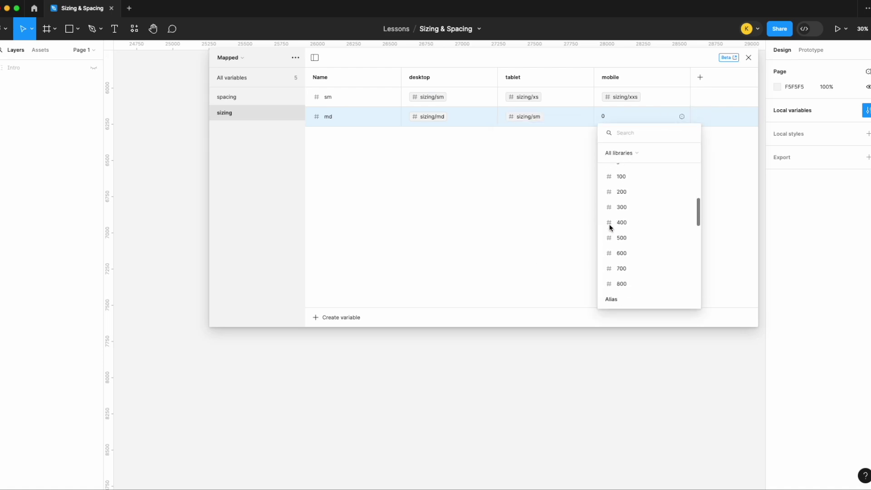
{"action": "scroll", "coordinate": [634, 229], "scroll_direction": "down", "scroll_amount": 5}
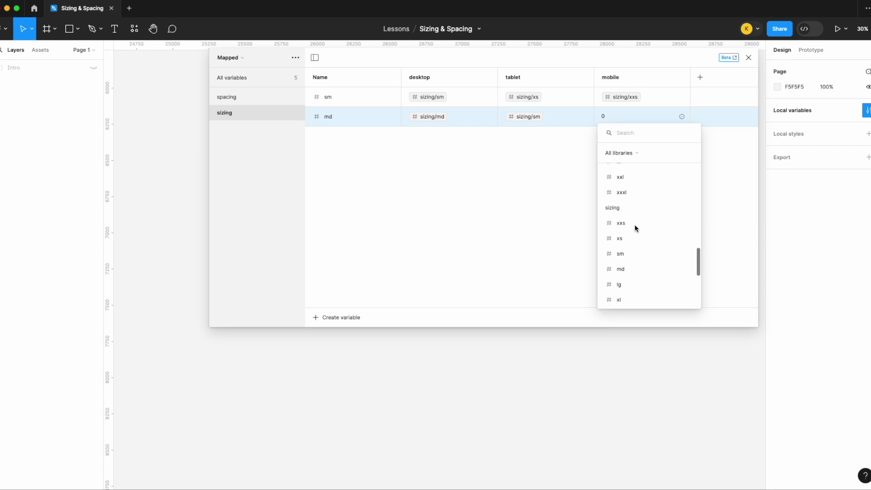
{"action": "left_click", "coordinate": [628, 233]}
{"action": "left_click", "coordinate": [334, 317]}
- Create number variable lg and alias its desktop and tablet values to sizing/lg and sizing/md
{"action": "left_click", "coordinate": [338, 348]}
{"action": "type", "text": "lg"}
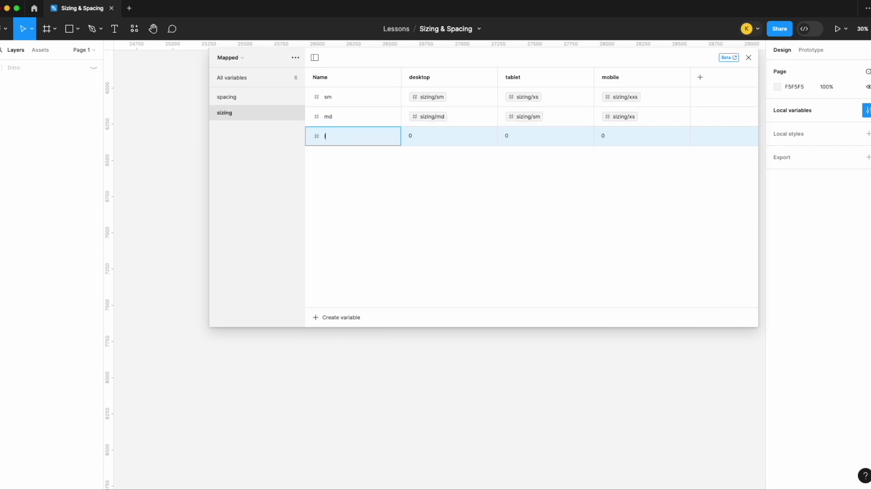
{"action": "key", "text": "Return"}
{"action": "left_click", "coordinate": [488, 136]}
{"action": "scroll", "coordinate": [456, 281], "scroll_direction": "up", "scroll_amount": 3}
{"action": "scroll", "coordinate": [456, 281], "scroll_direction": "down", "scroll_amount": 3}
{"action": "scroll", "coordinate": [456, 281], "scroll_direction": "down", "scroll_amount": 5}
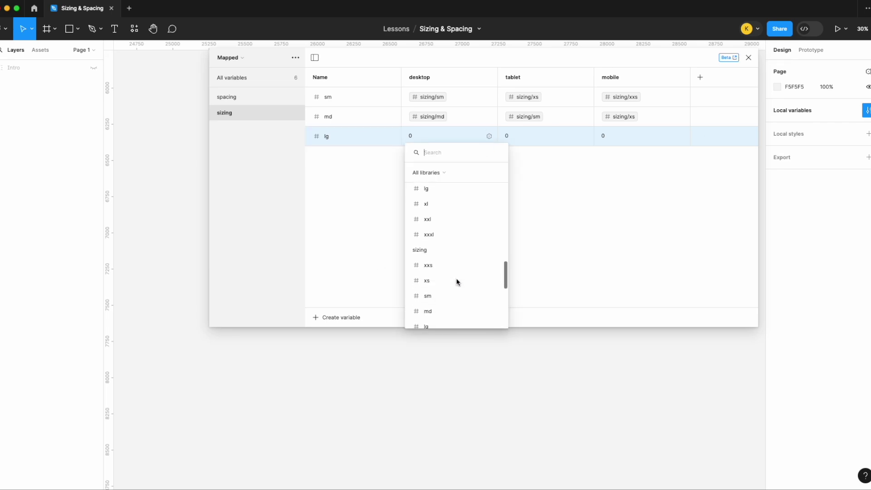
{"action": "left_click", "coordinate": [453, 287]}
{"action": "left_click", "coordinate": [585, 136]}
{"action": "scroll", "coordinate": [544, 249], "scroll_direction": "down", "scroll_amount": 5}
{"action": "scroll", "coordinate": [544, 249], "scroll_direction": "down", "scroll_amount": 5}
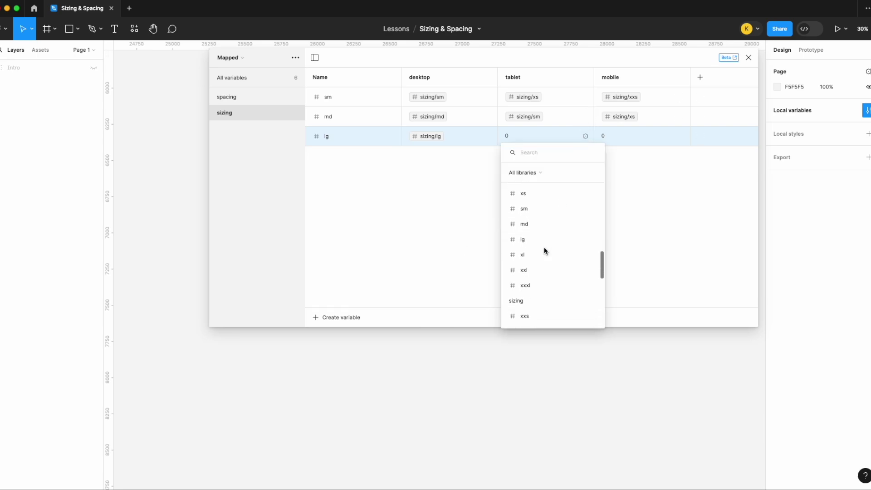
{"action": "left_click", "coordinate": [539, 297]}
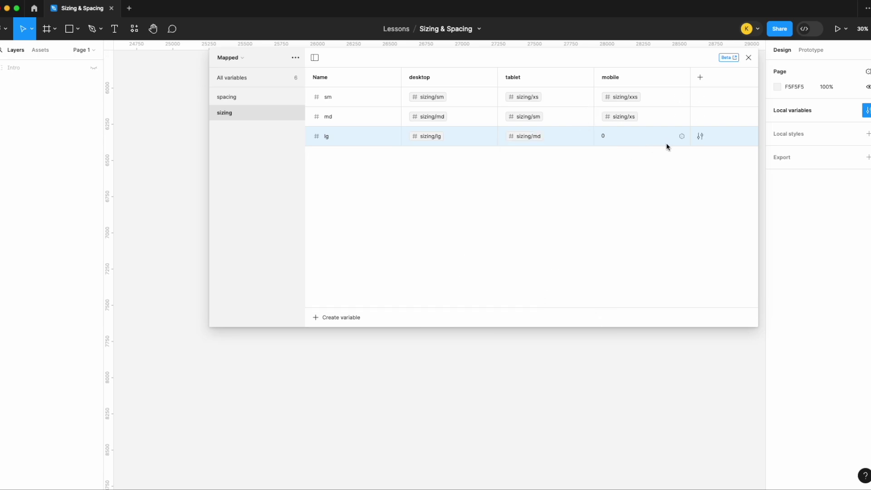
- Alias lg's mobile value to sizing/sm, correcting an accidental pick of spacing/sm
{"action": "left_click", "coordinate": [681, 136]}
{"action": "scroll", "coordinate": [647, 253], "scroll_direction": "down", "scroll_amount": 3}
{"action": "scroll", "coordinate": [646, 253], "scroll_direction": "down", "scroll_amount": 5}
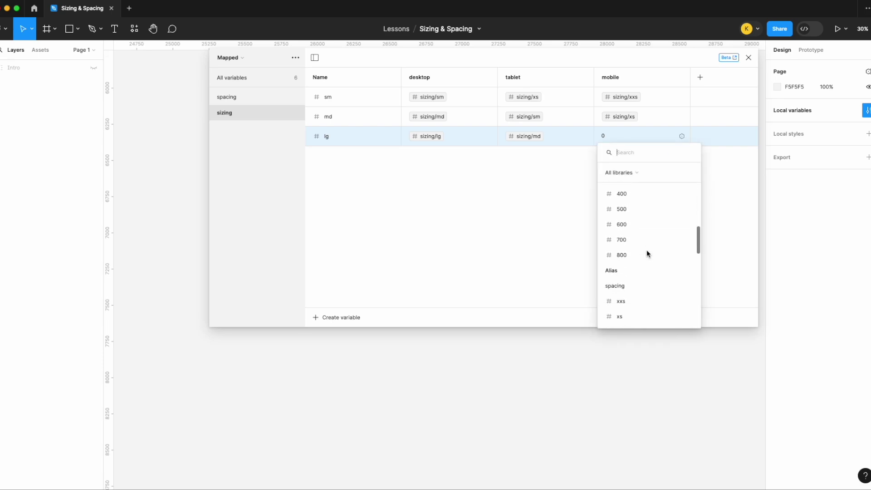
{"action": "left_click", "coordinate": [643, 262]}
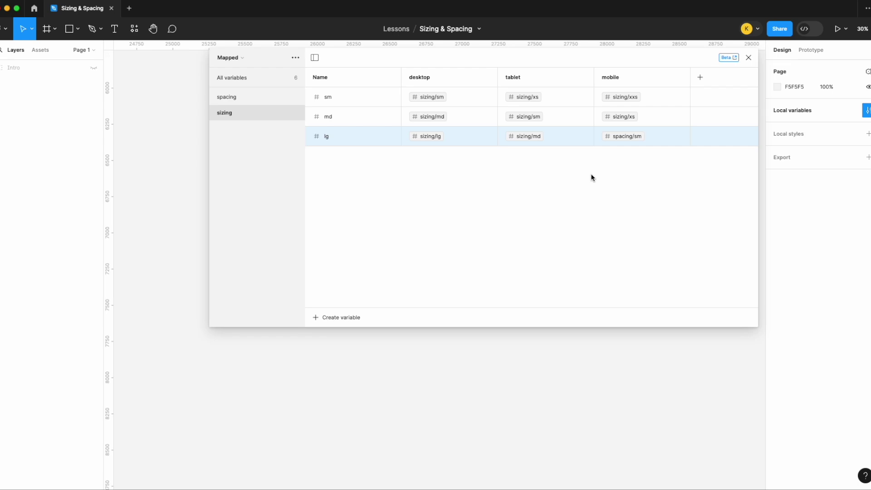
{"action": "left_click", "coordinate": [627, 138]}
{"action": "scroll", "coordinate": [645, 249], "scroll_direction": "down", "scroll_amount": 3}
{"action": "scroll", "coordinate": [644, 249], "scroll_direction": "down", "scroll_amount": 2}
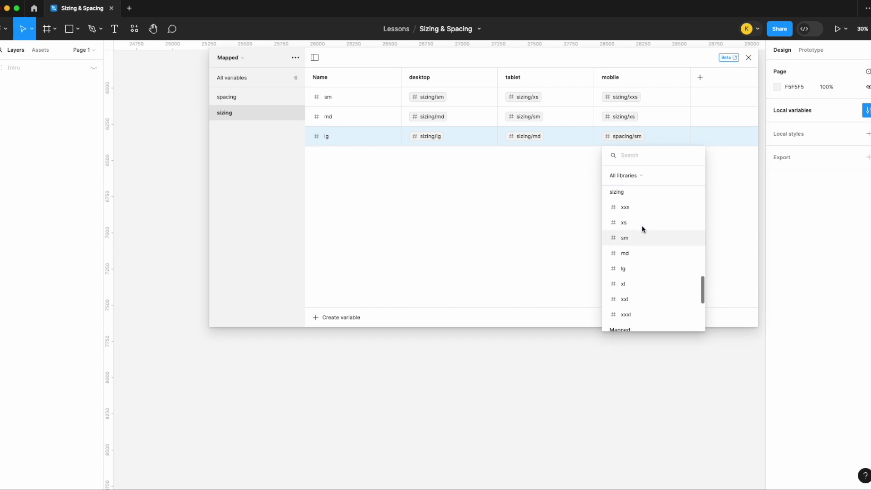
{"action": "left_click", "coordinate": [639, 233]}
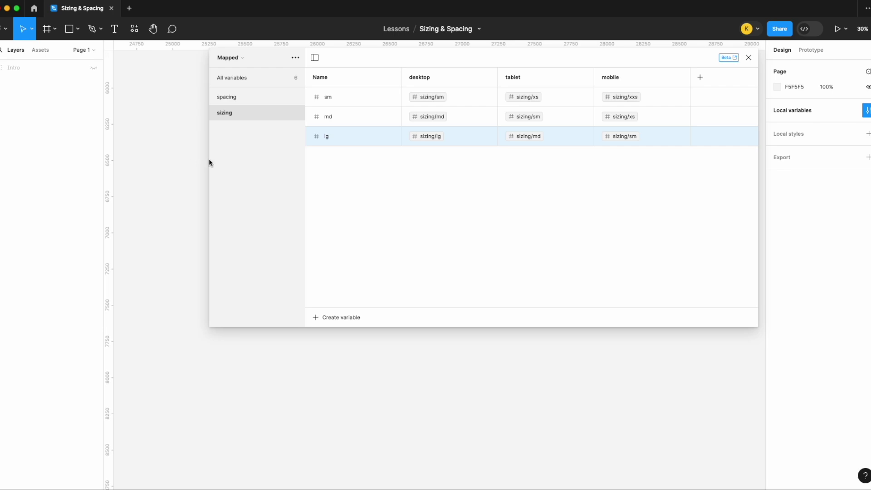
{"action": "left_click", "coordinate": [258, 58]}
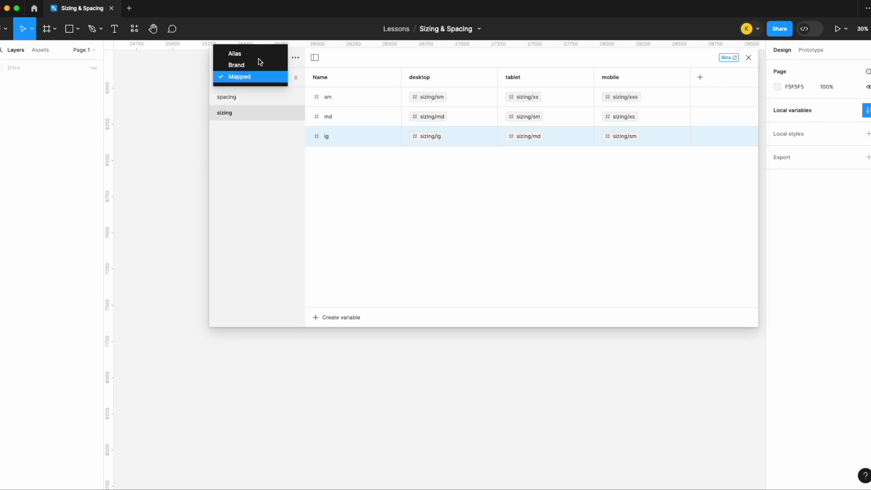
- Show all Mapped variables and add number variable card/spacing with desktop value 50
{"action": "left_click", "coordinate": [255, 78]}
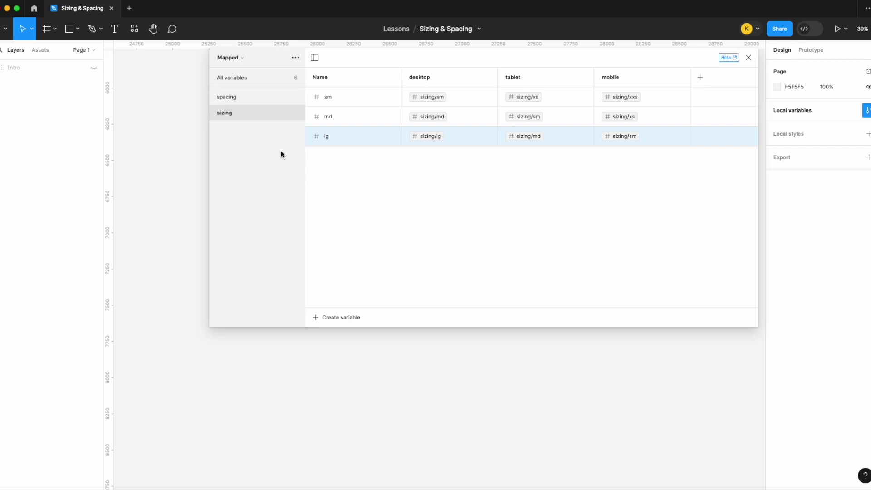
{"action": "left_click", "coordinate": [233, 78]}
{"action": "left_click", "coordinate": [340, 317]}
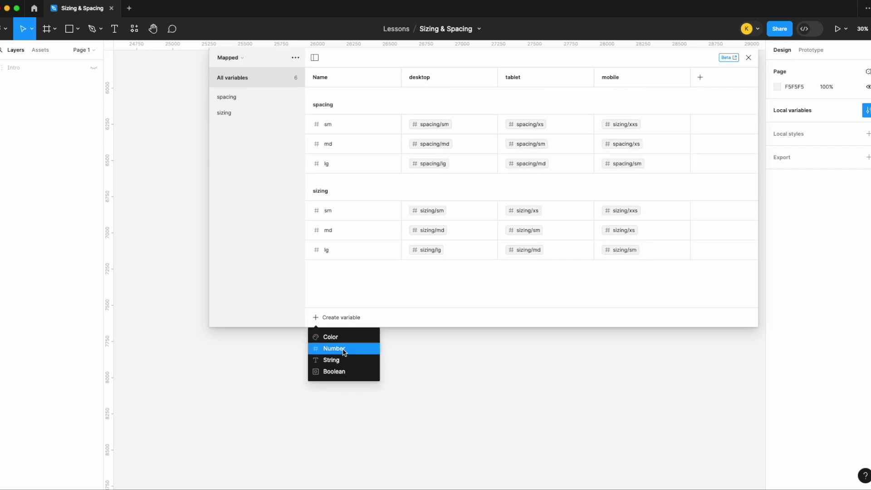
{"action": "left_click", "coordinate": [343, 349]}
{"action": "type", "text": "card/spacing"}
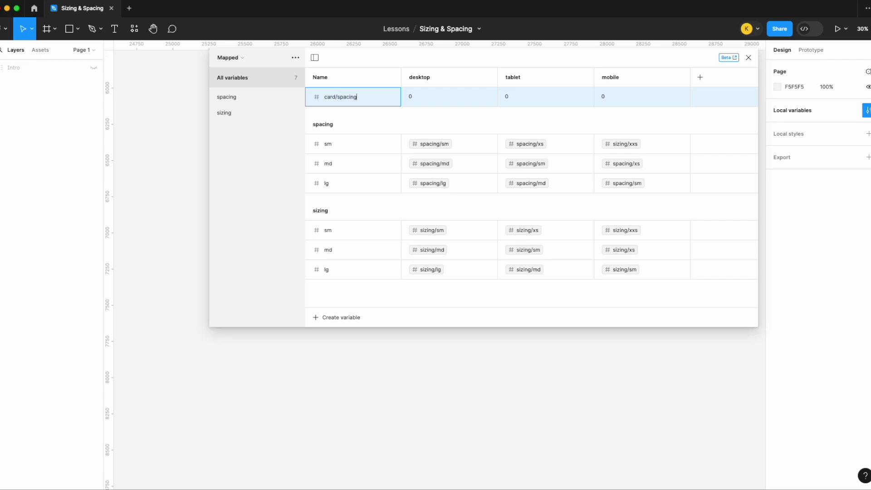
{"action": "key", "text": "Return"}
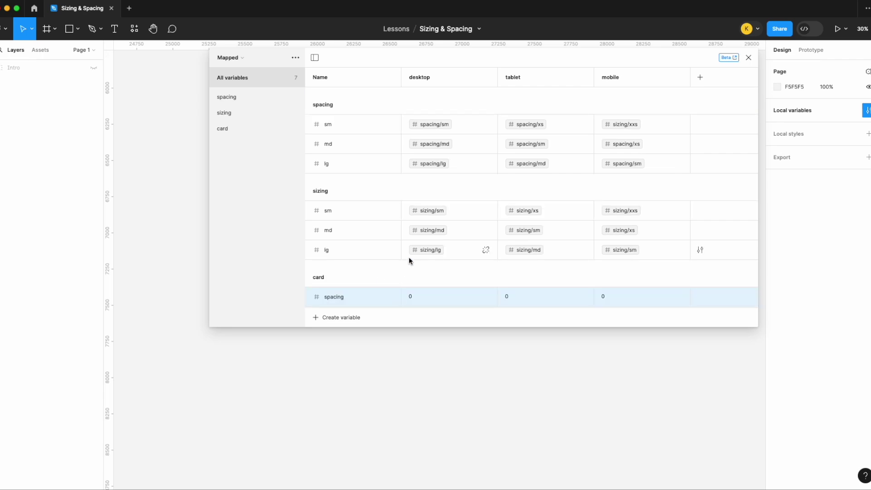
{"action": "left_click", "coordinate": [415, 298]}
{"action": "type", "text": "50"}
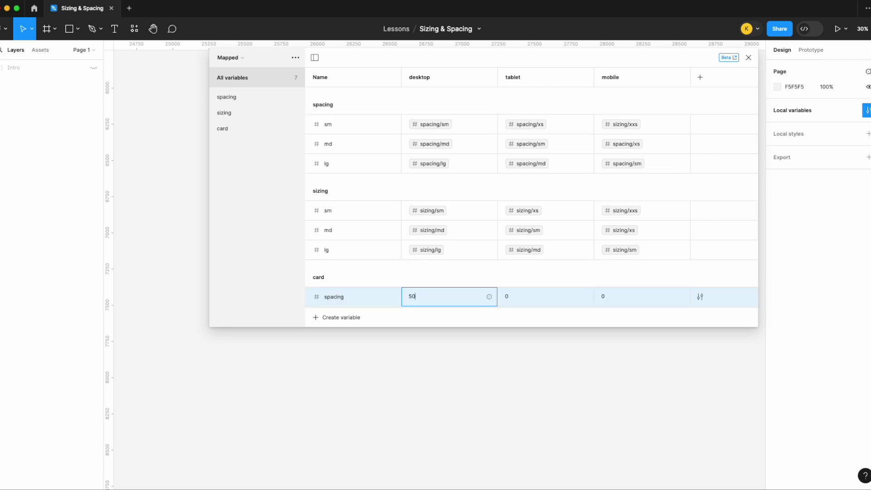
{"action": "key", "text": "Return"}
- Rename the card variable to sizing and change its desktop value to 300
{"action": "double_click", "coordinate": [338, 298]}
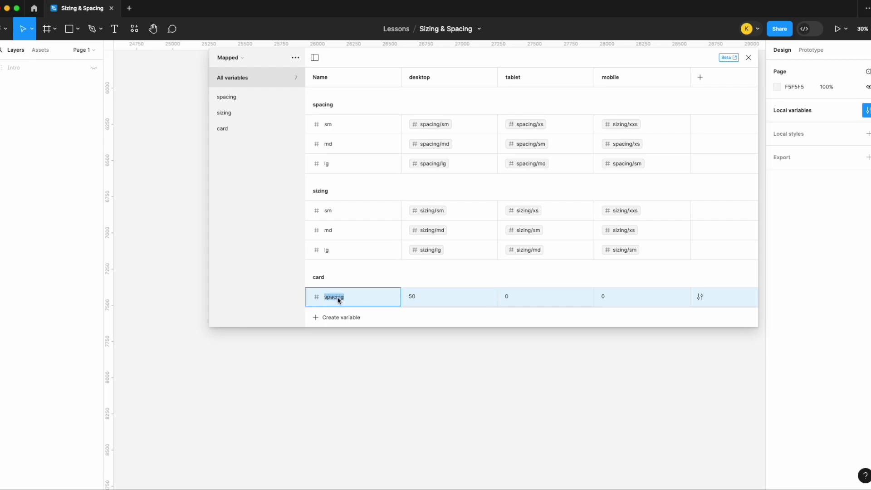
{"action": "type", "text": "sizing"}
{"action": "key", "text": "Return"}
{"action": "left_click", "coordinate": [415, 297]}
{"action": "type", "text": "300"}
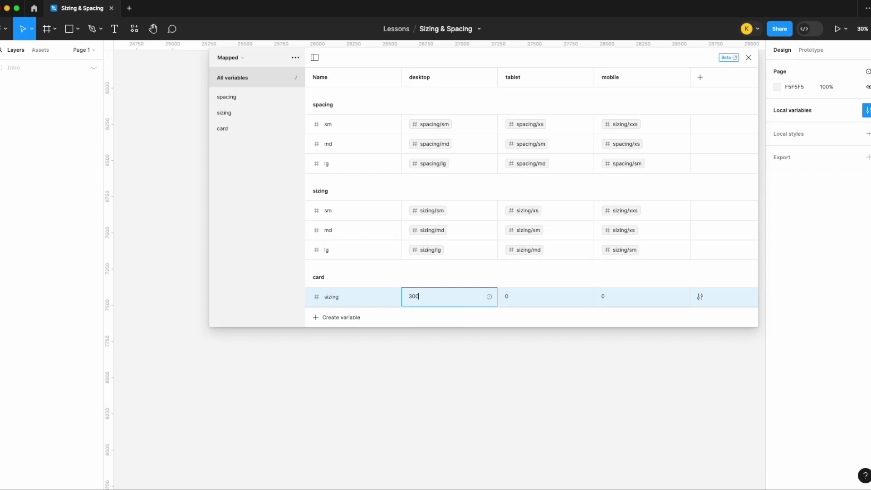
{"action": "key", "text": "Return"}
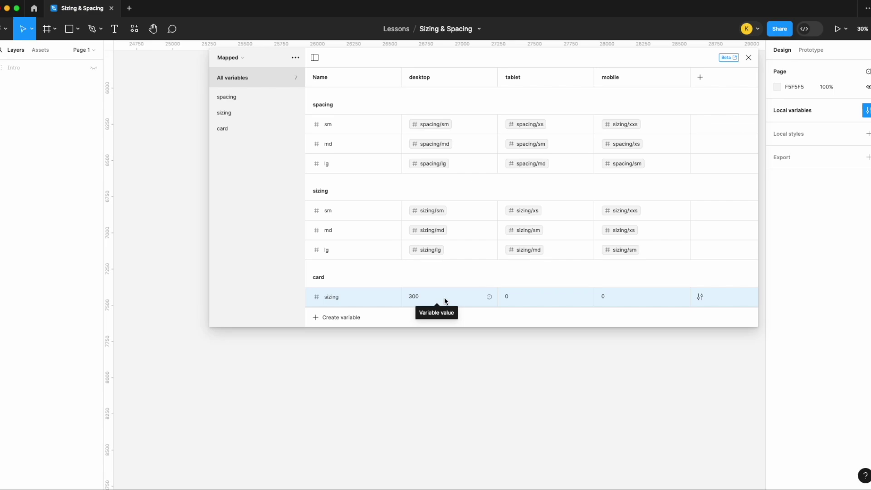
- Switch to the Brand collection and delete a stray new Number variable
{"action": "left_click", "coordinate": [233, 57]}
{"action": "left_click", "coordinate": [237, 65]}
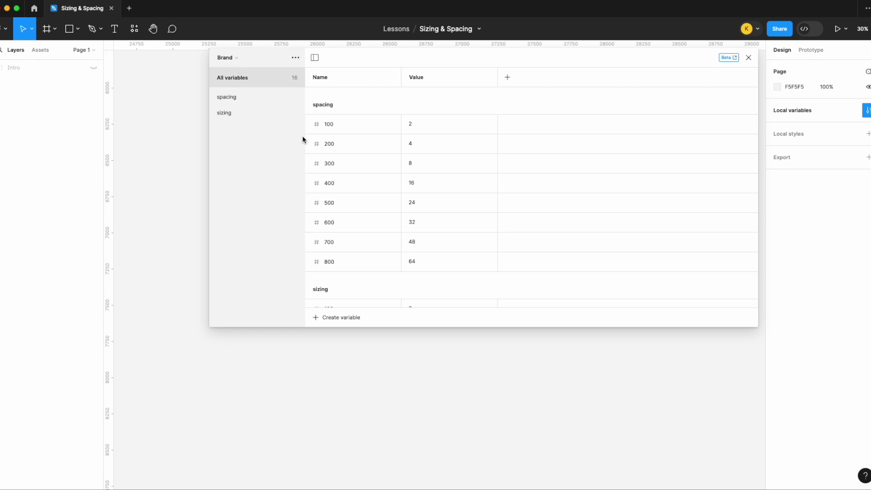
{"action": "scroll", "coordinate": [346, 173], "scroll_direction": "down", "scroll_amount": 5}
{"action": "scroll", "coordinate": [355, 208], "scroll_direction": "down", "scroll_amount": 2}
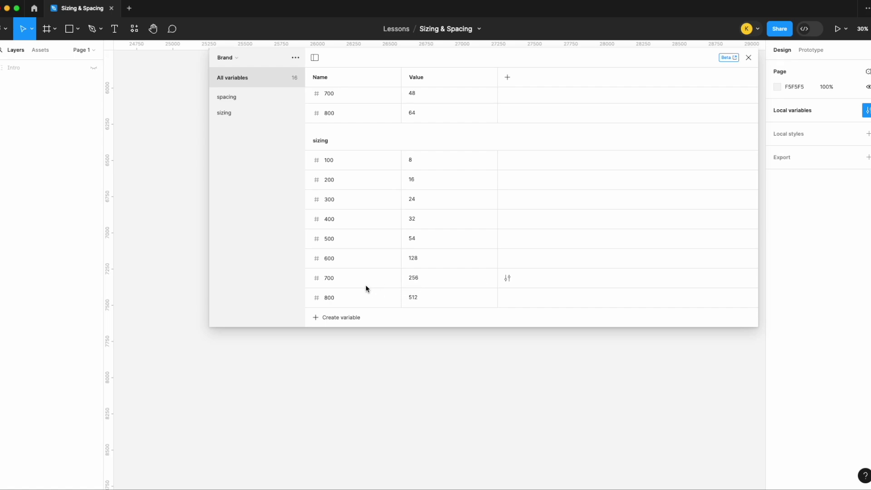
{"action": "left_click", "coordinate": [327, 318]}
{"action": "left_click", "coordinate": [353, 348]}
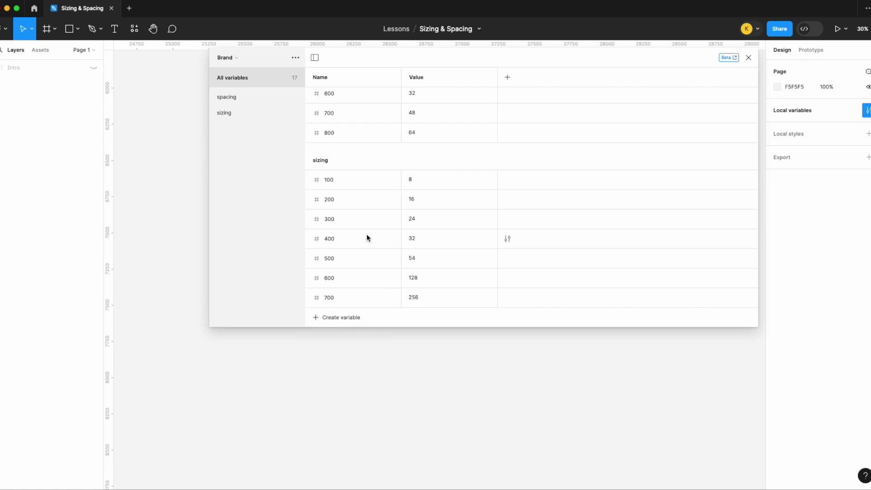
{"action": "right_click", "coordinate": [379, 99]}
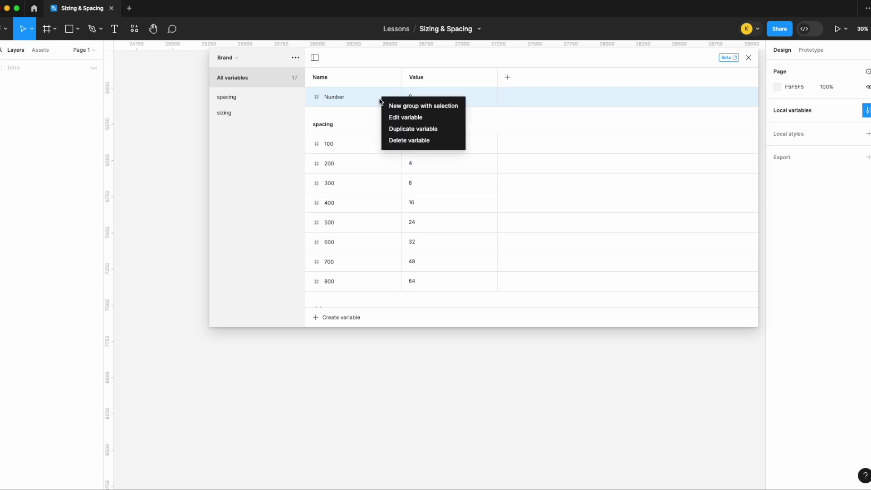
{"action": "left_click", "coordinate": [392, 140]}
- Add sizing variable 725 between 700 and 800 with value 300, then switch to Alias
{"action": "left_click", "coordinate": [248, 113]}
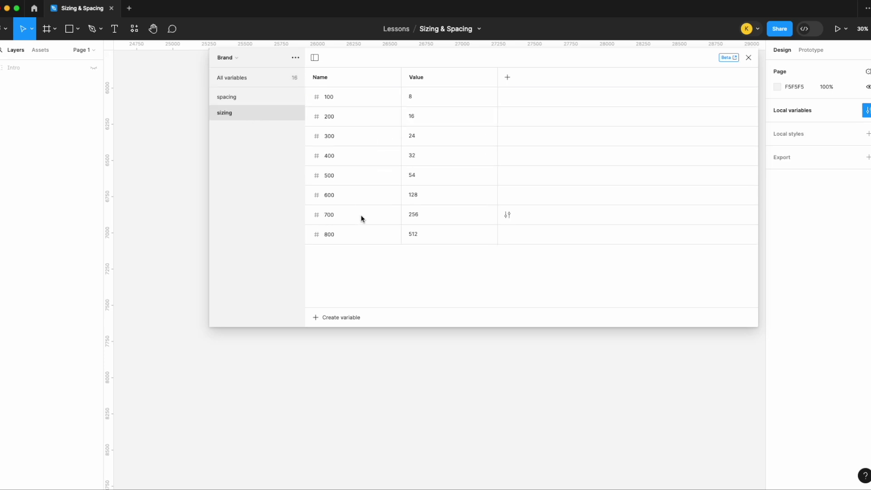
{"action": "left_click", "coordinate": [343, 317]}
{"action": "left_click", "coordinate": [352, 348]}
{"action": "type", "text": "725"}
{"action": "key", "text": "Return"}
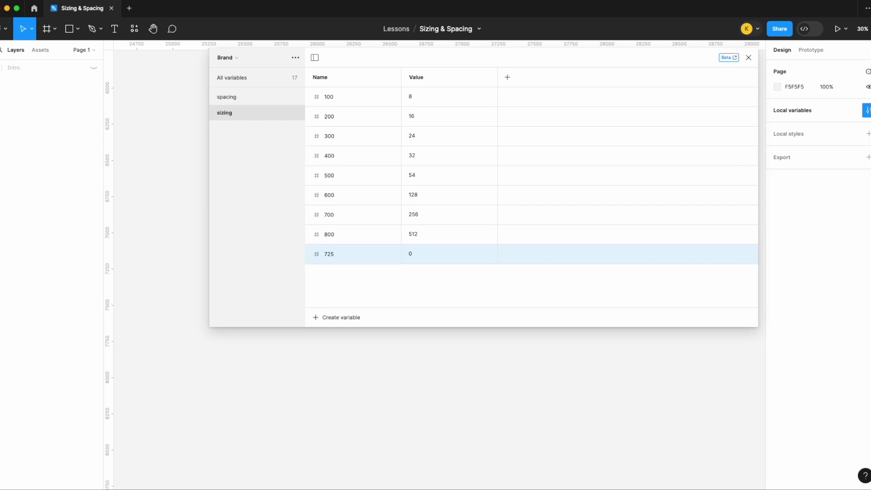
{"action": "left_click_drag", "start_coordinate": [333, 260], "coordinate": [342, 227]}
{"action": "left_click", "coordinate": [421, 234]}
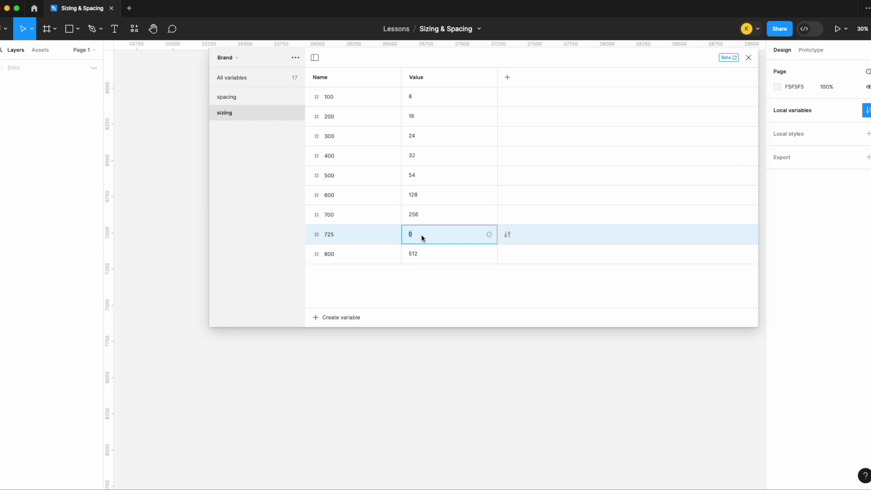
{"action": "type", "text": "300"}
{"action": "key", "text": "Return"}
{"action": "left_click", "coordinate": [229, 58]}
{"action": "left_click", "coordinate": [241, 53]}
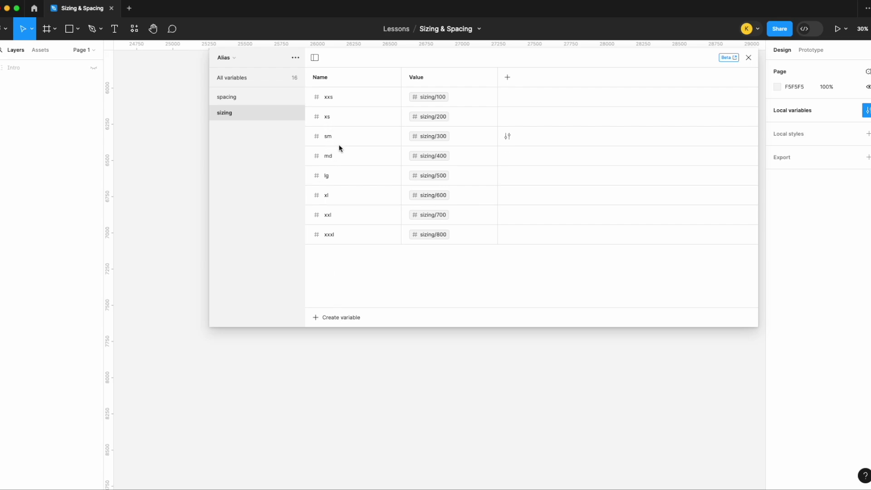
- Create number variable sm-md, fixing the mistyped sm-m, and drag it between sm and md
{"action": "left_click", "coordinate": [335, 316]}
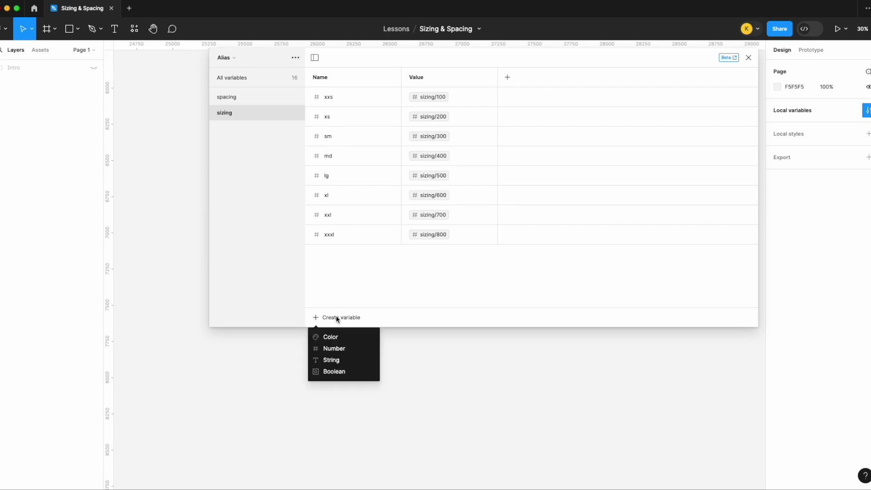
{"action": "left_click", "coordinate": [350, 349]}
{"action": "type", "text": "sm-m"}
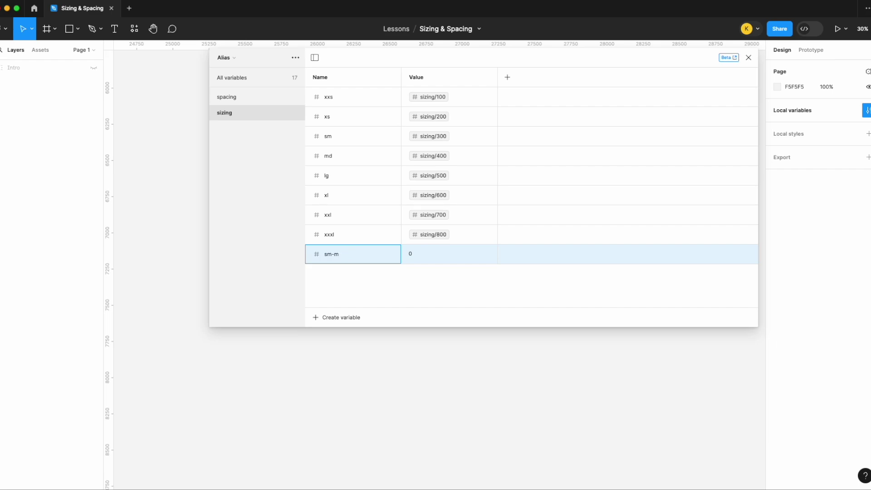
{"action": "key", "text": "Return"}
{"action": "double_click", "coordinate": [369, 255]}
{"action": "left_click", "coordinate": [370, 257]}
{"action": "type", "text": "d"}
{"action": "key", "text": "Return"}
{"action": "left_click_drag", "start_coordinate": [358, 260], "coordinate": [380, 148]}
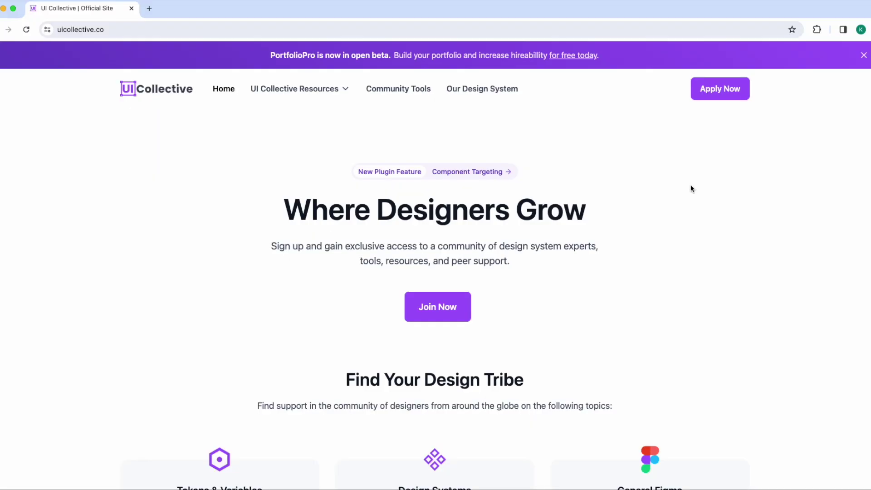
- Scroll the uicollective.co homepage down toward the popular free resources cards
{"action": "scroll", "coordinate": [770, 247], "scroll_direction": "down", "scroll_amount": 3}
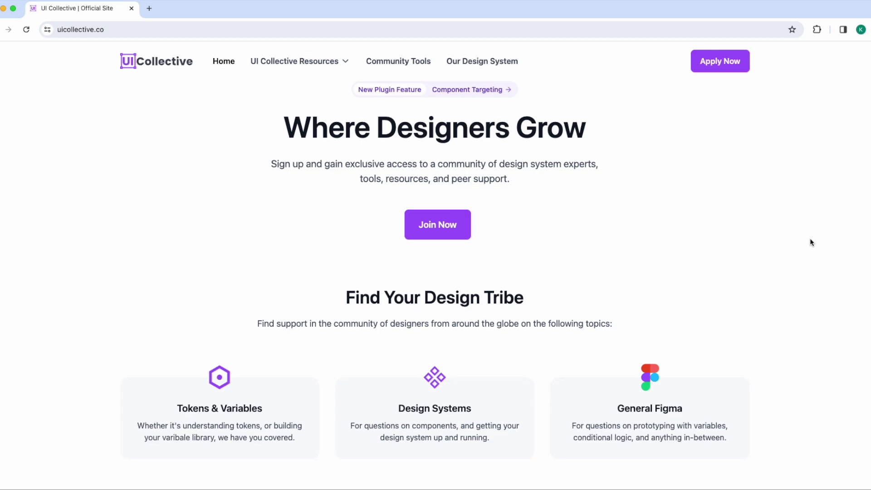
{"action": "scroll", "coordinate": [811, 242], "scroll_direction": "down", "scroll_amount": 20}
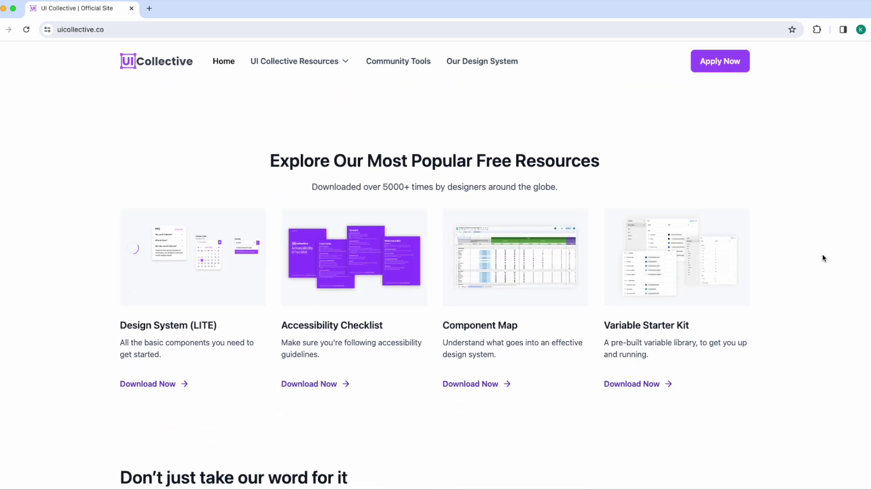